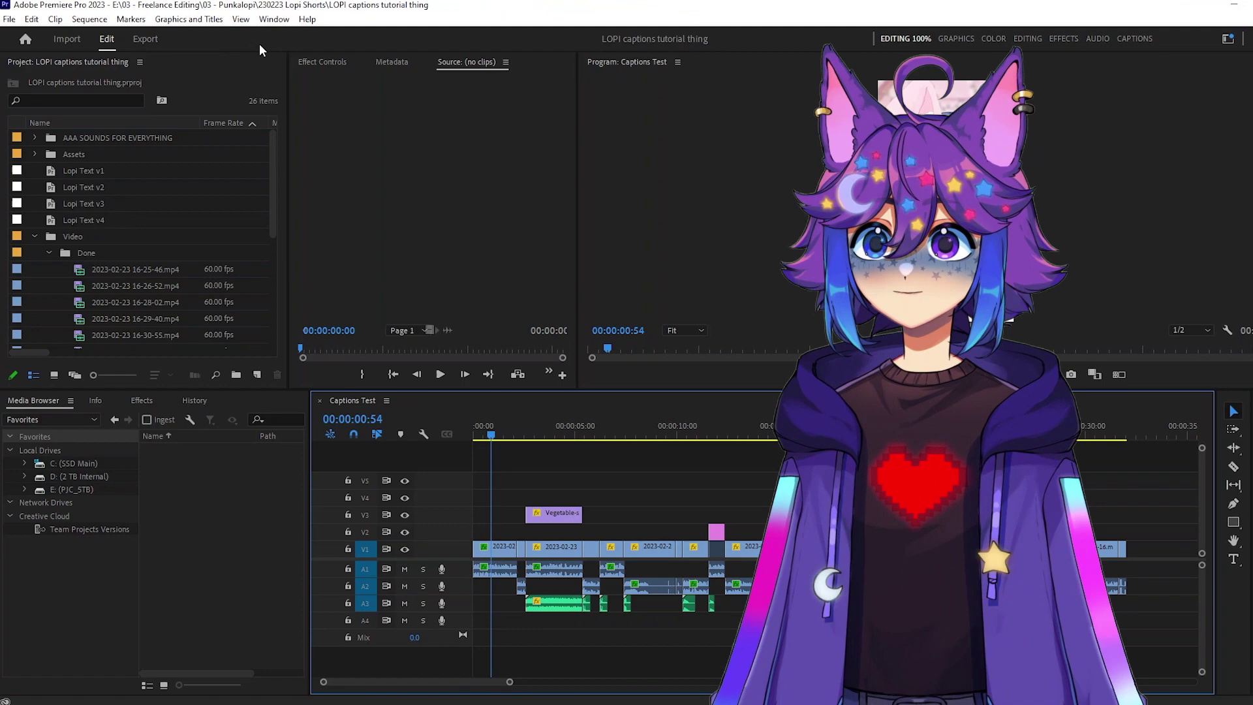
- Show the Text panel and start a transcription of the Captions Test sequence
{"action": "left_click", "coordinate": [274, 19]}
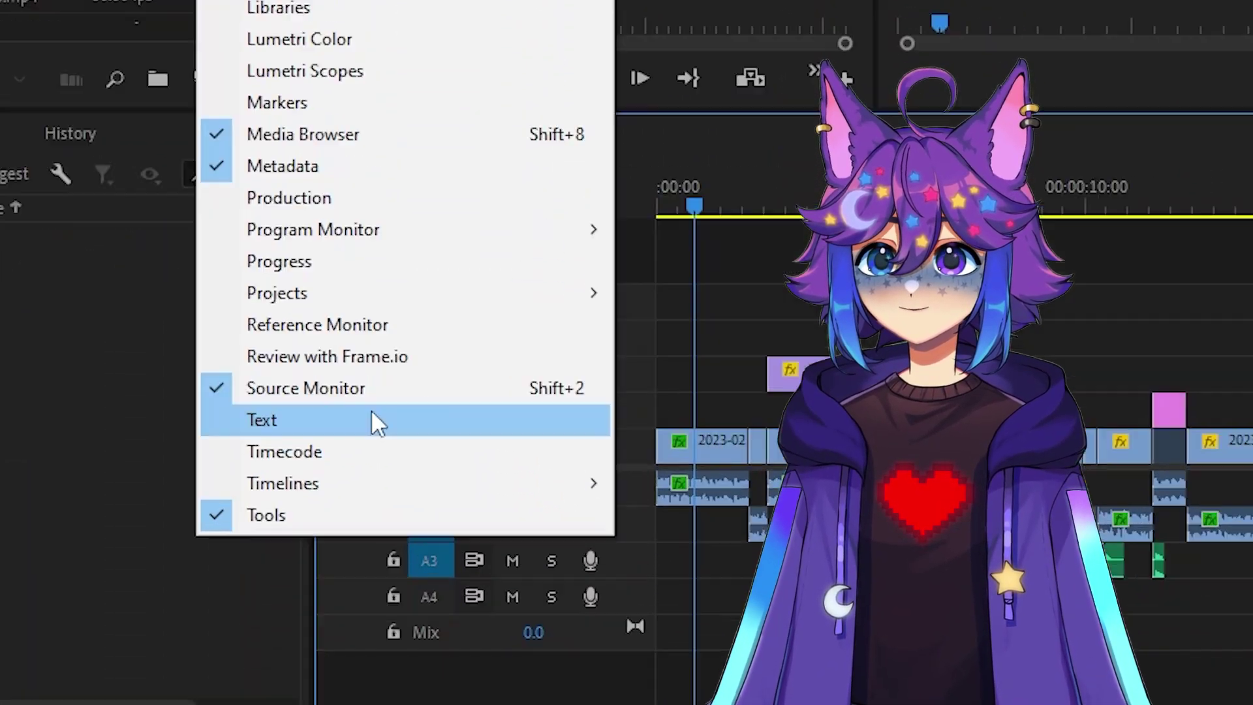
{"action": "left_click", "coordinate": [371, 411]}
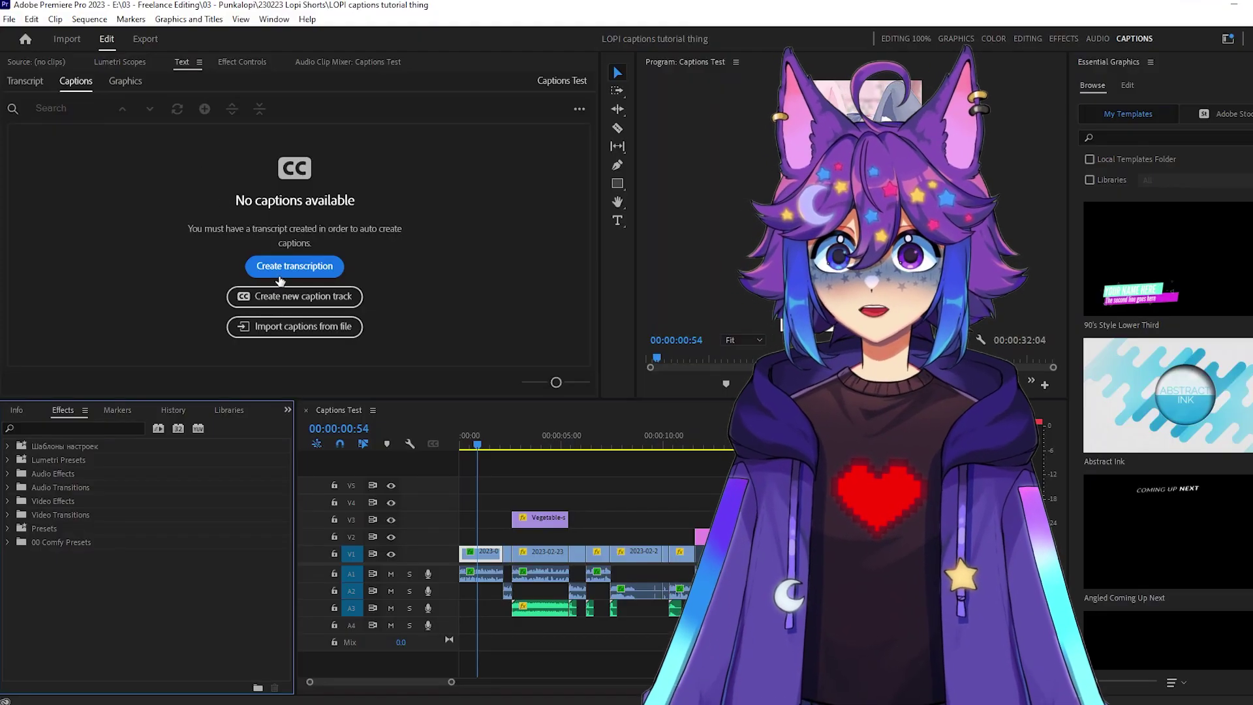
{"action": "left_click", "coordinate": [280, 273]}
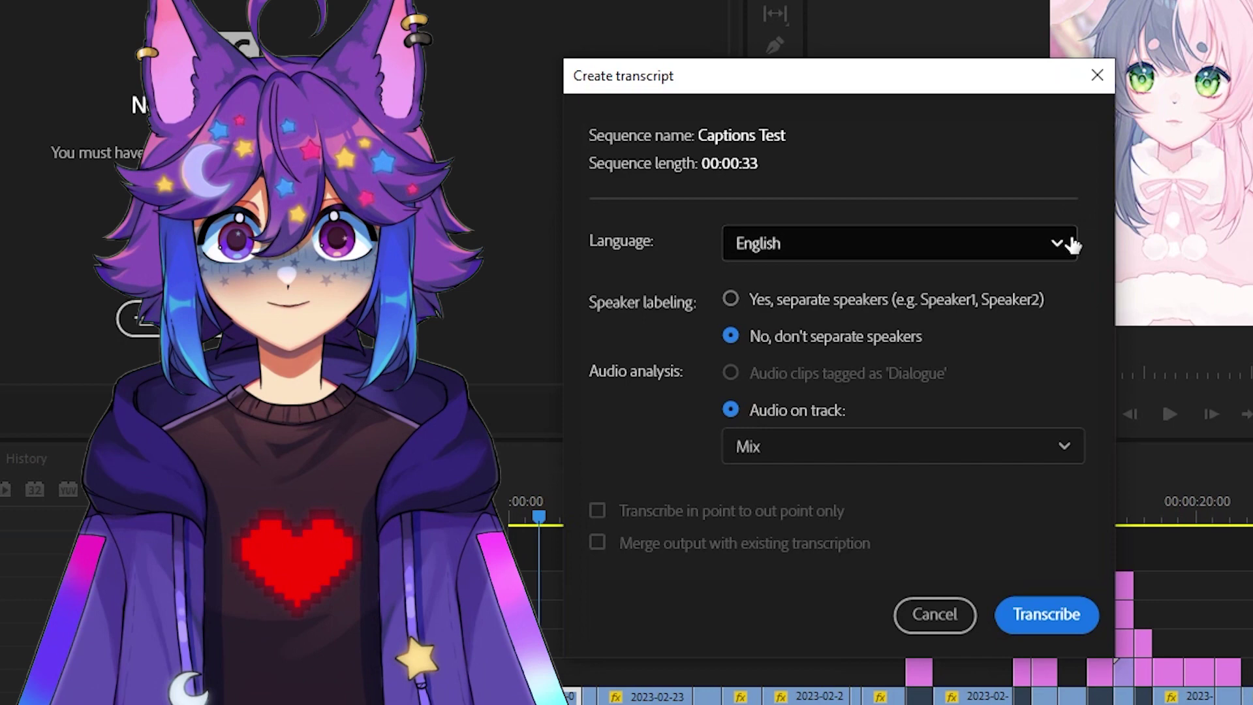
- Keep English as the transcription language and Mix as the audio track
{"action": "left_click", "coordinate": [1072, 245]}
{"action": "scroll", "coordinate": [965, 383], "scroll_direction": "down", "scroll_amount": 2}
{"action": "scroll", "coordinate": [959, 390], "scroll_direction": "up", "scroll_amount": 2}
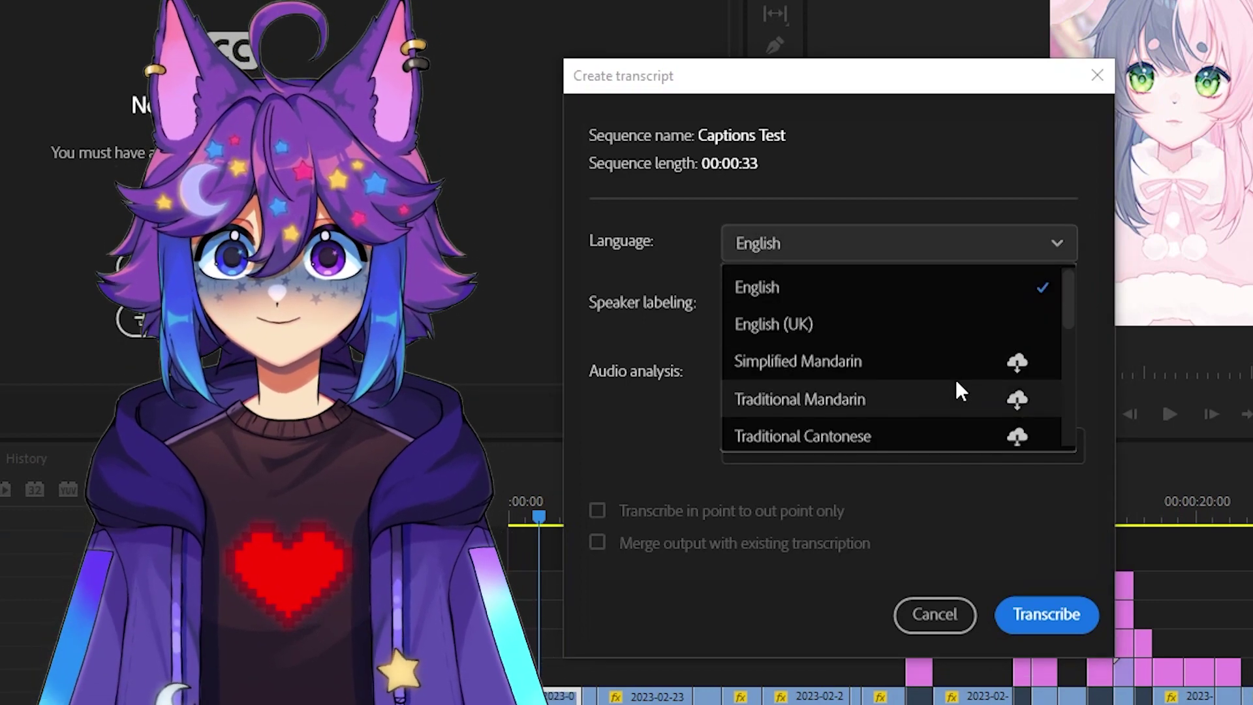
{"action": "left_click", "coordinate": [1035, 199]}
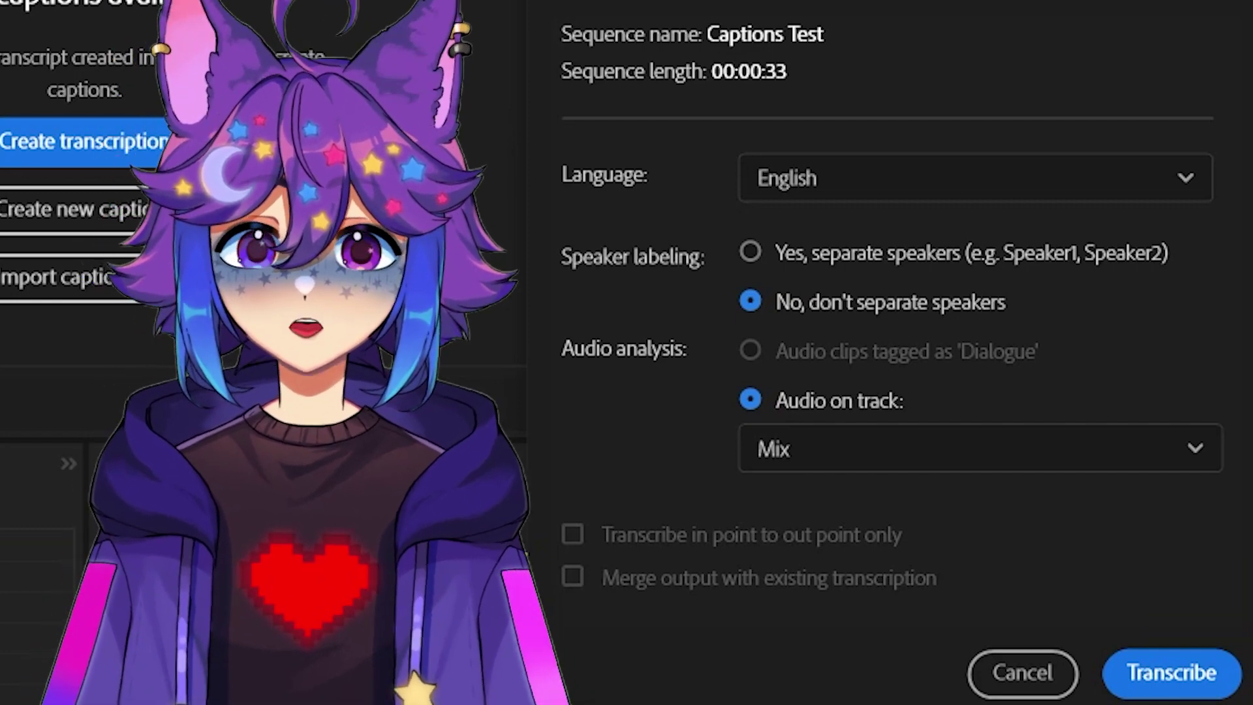
{"action": "left_click", "coordinate": [1105, 444]}
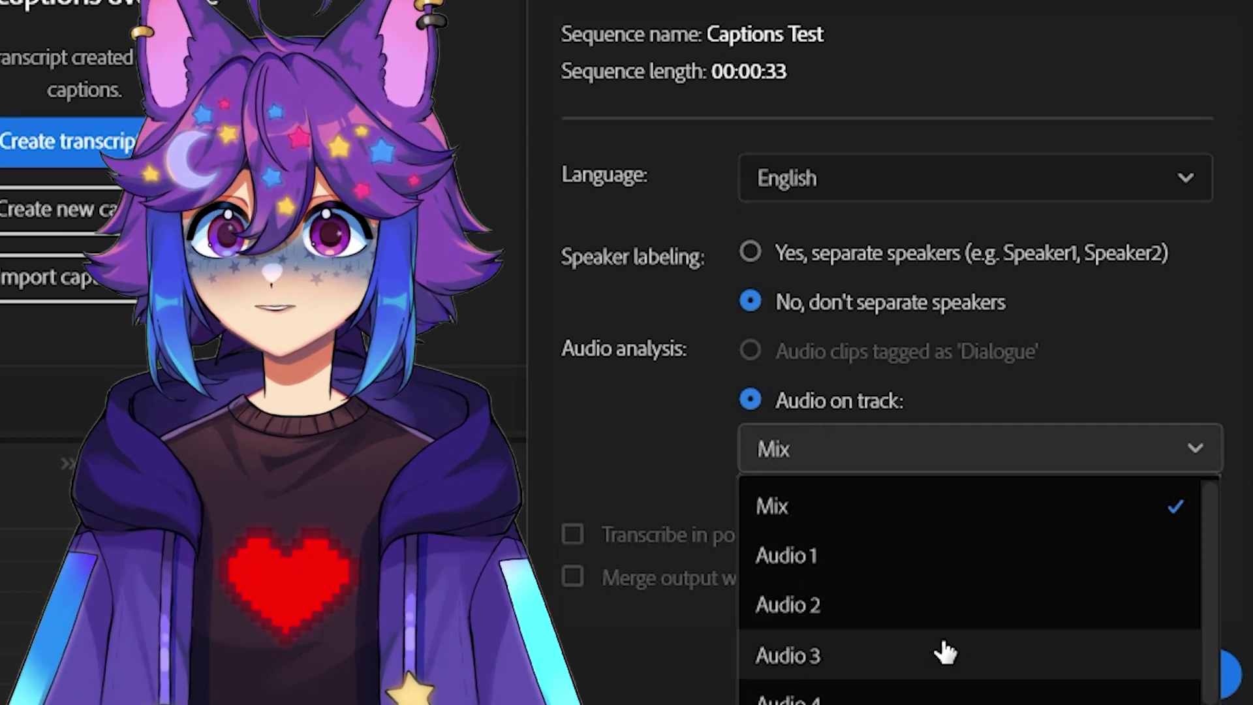
{"action": "left_click", "coordinate": [1188, 353]}
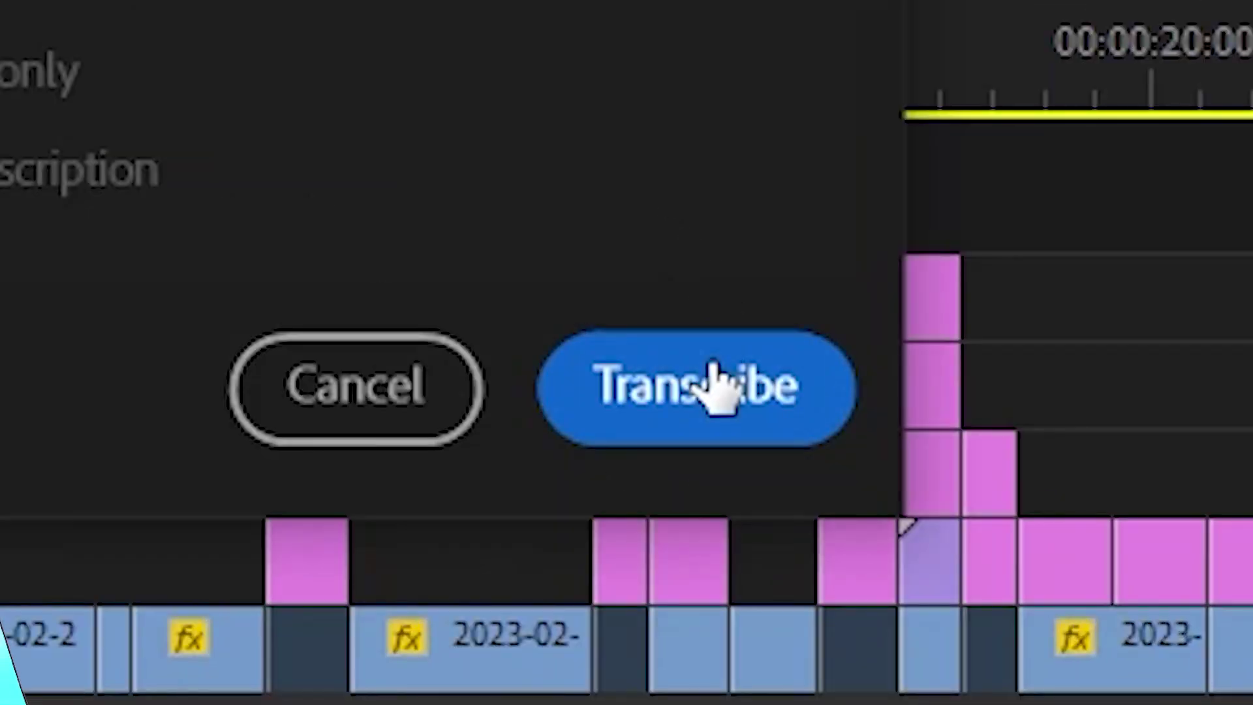
- Transcribe the sequence and play it back from the start to check the transcript
{"action": "left_click", "coordinate": [1053, 614]}
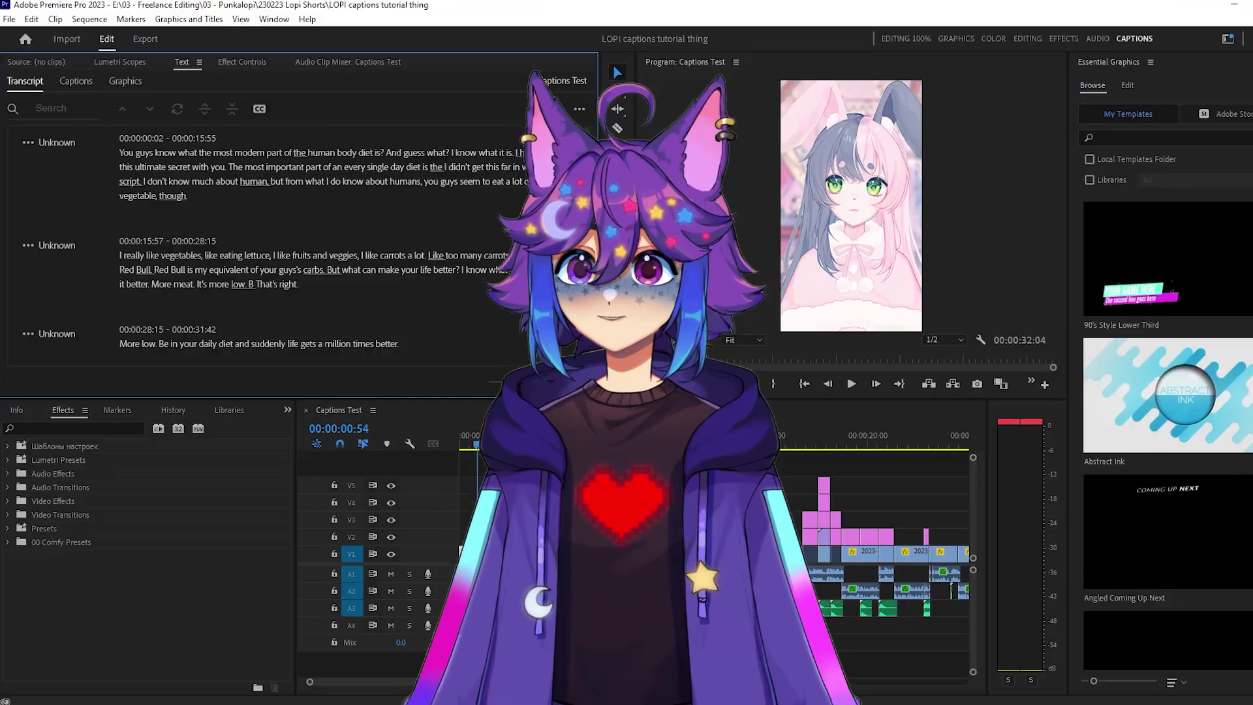
{"action": "key", "text": "space"}
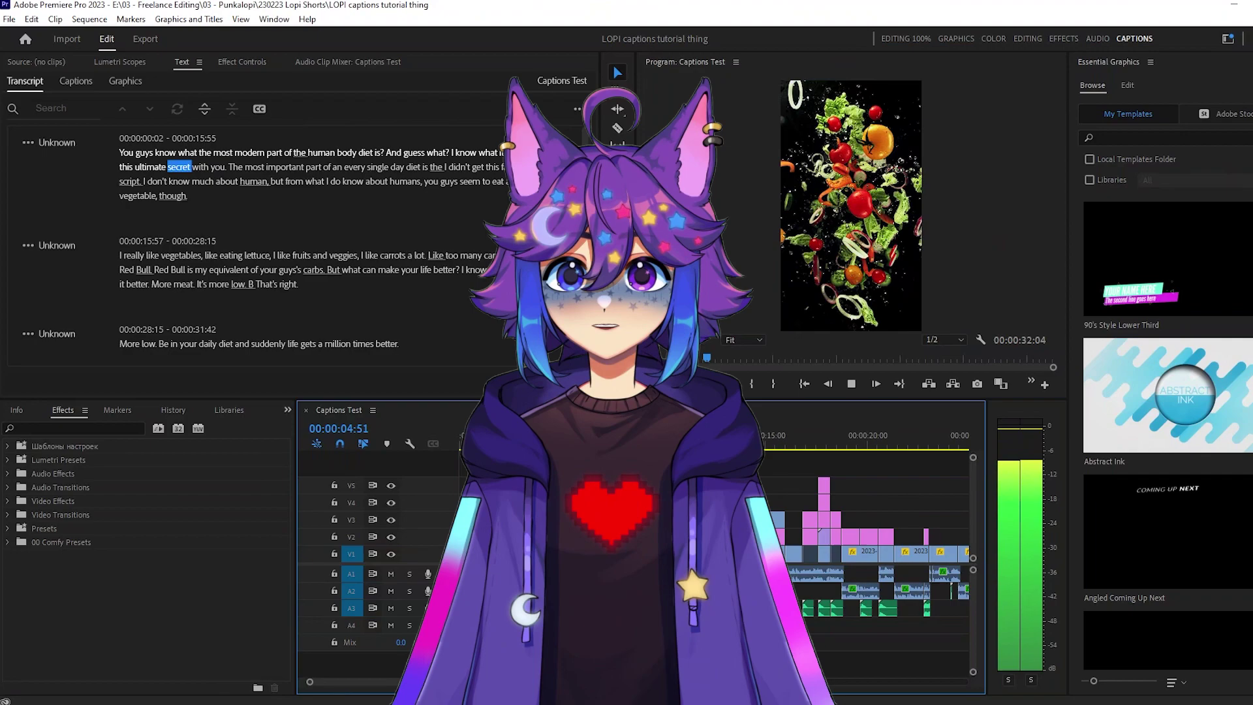
{"action": "key", "text": "space"}
{"action": "key", "text": "Home"}
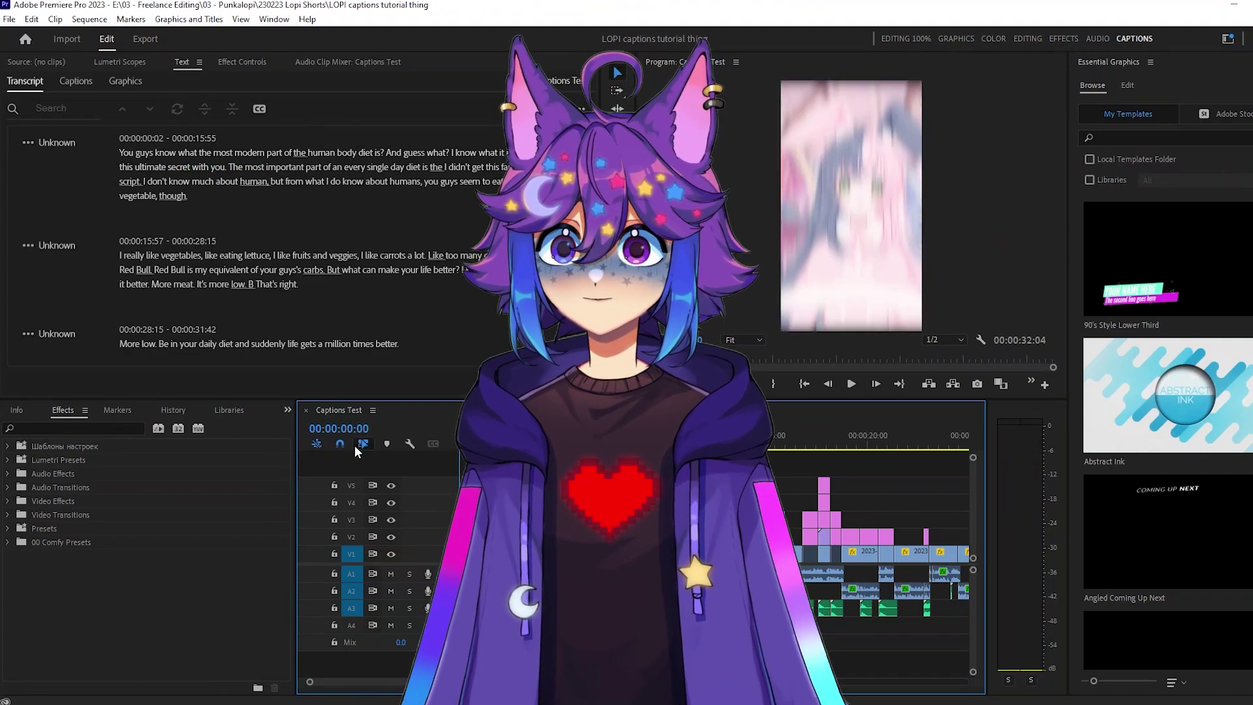
{"action": "key", "text": "space"}
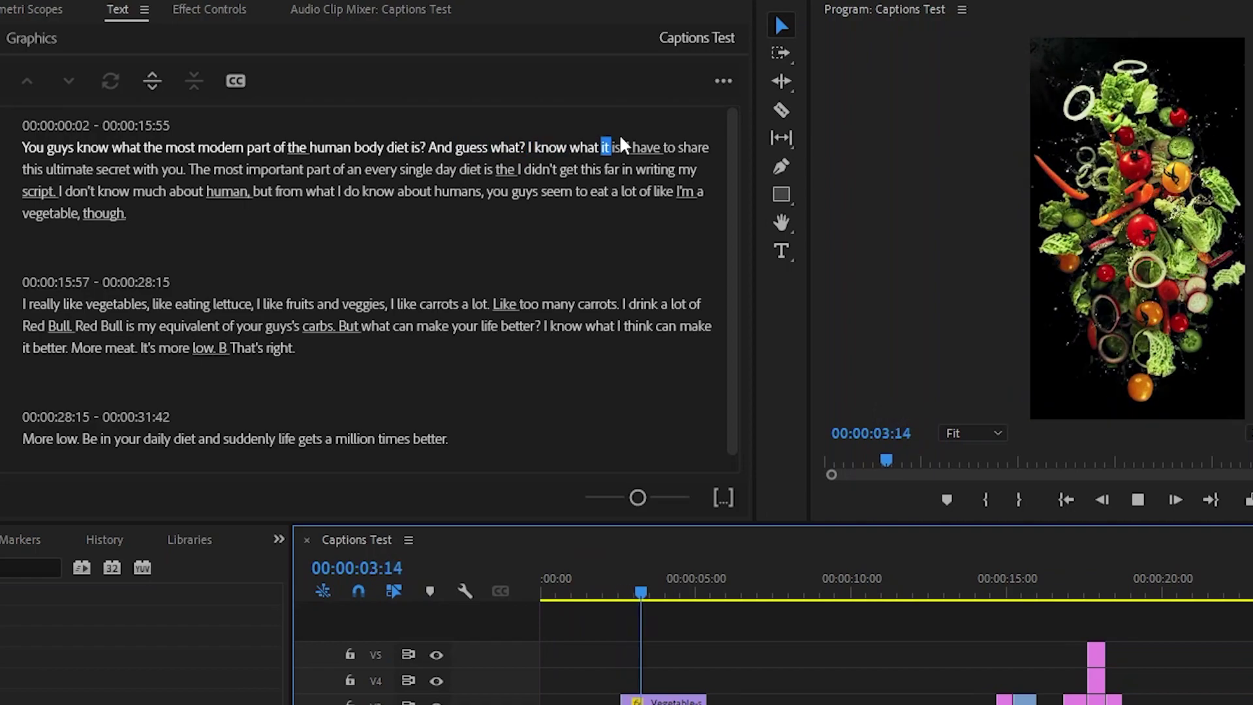
{"action": "key", "text": "space"}
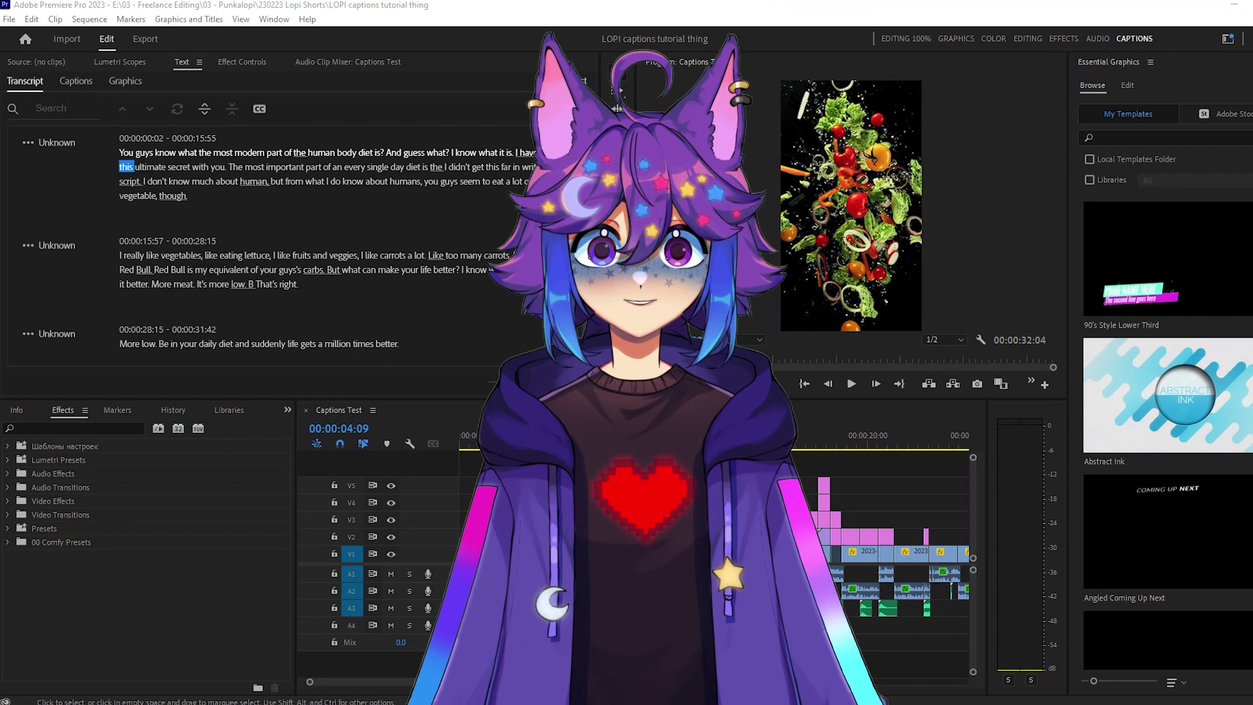
{"action": "left_click", "coordinate": [462, 436]}
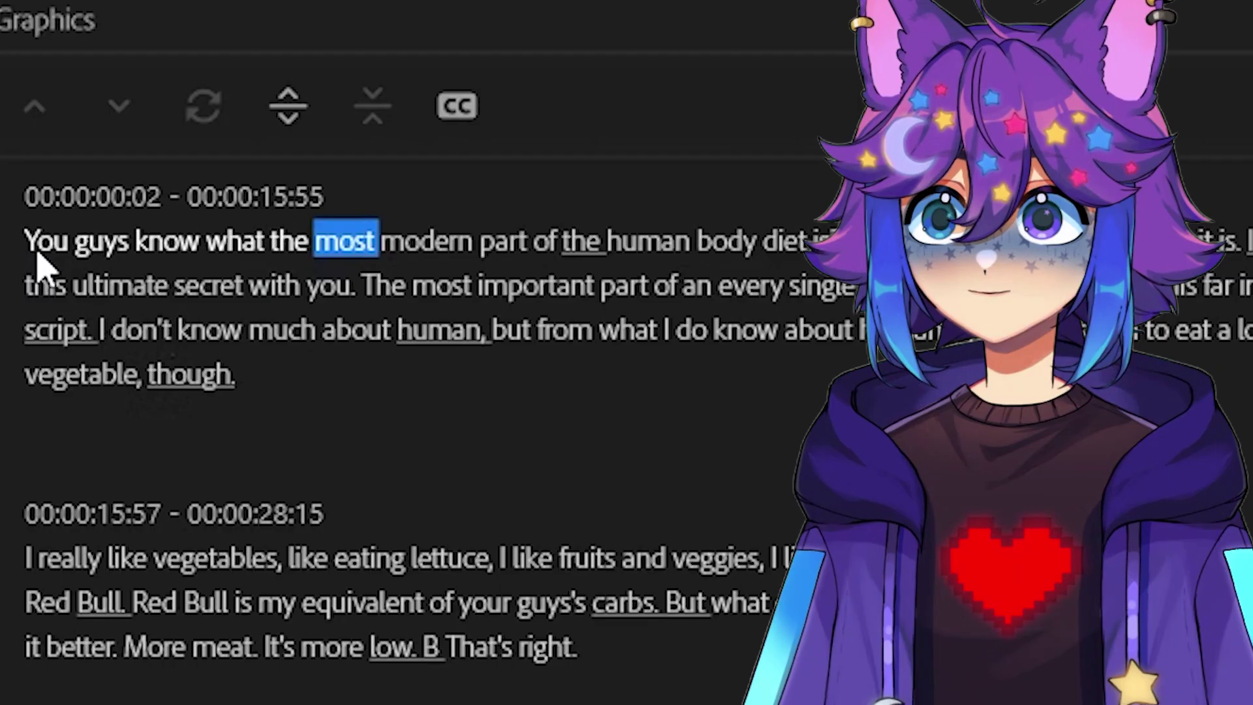
- Fix the first transcript paragraph so it begins 'Do you guys know…'
{"action": "double_click", "coordinate": [364, 143]}
{"action": "type", "text": "Do"}
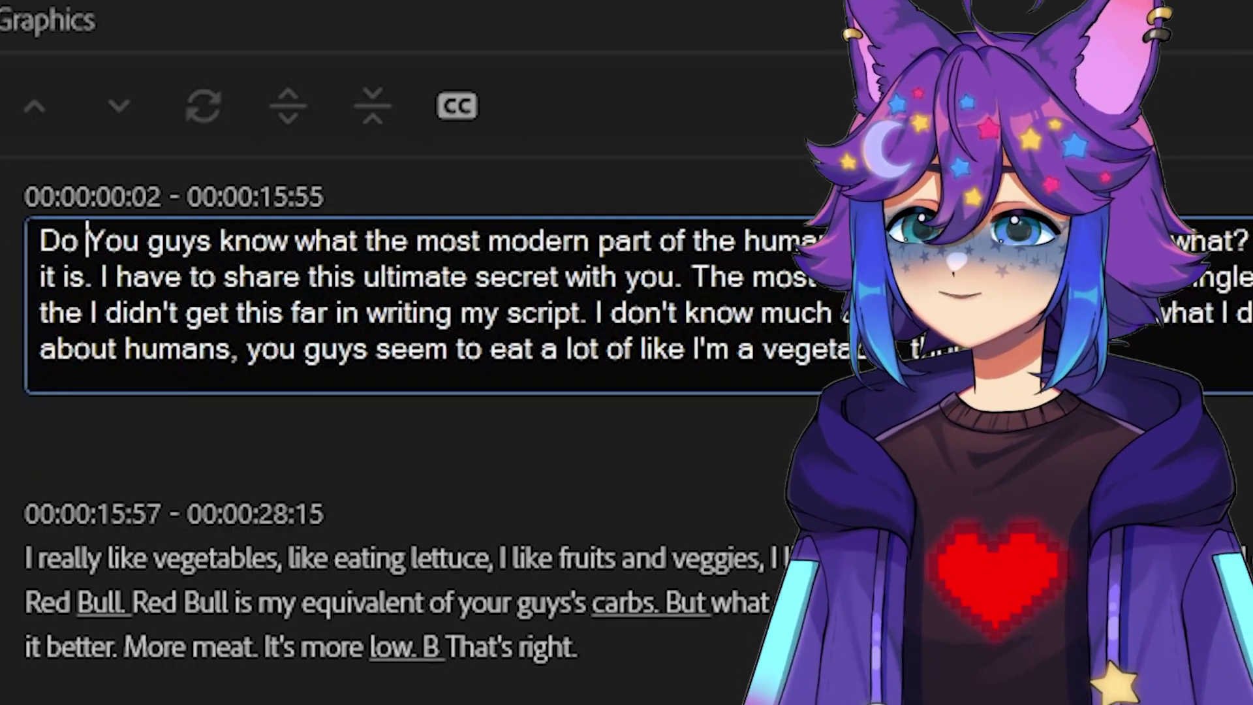
{"action": "key", "text": "Delete"}
{"action": "type", "text": "y"}
{"action": "key", "text": "Escape"}
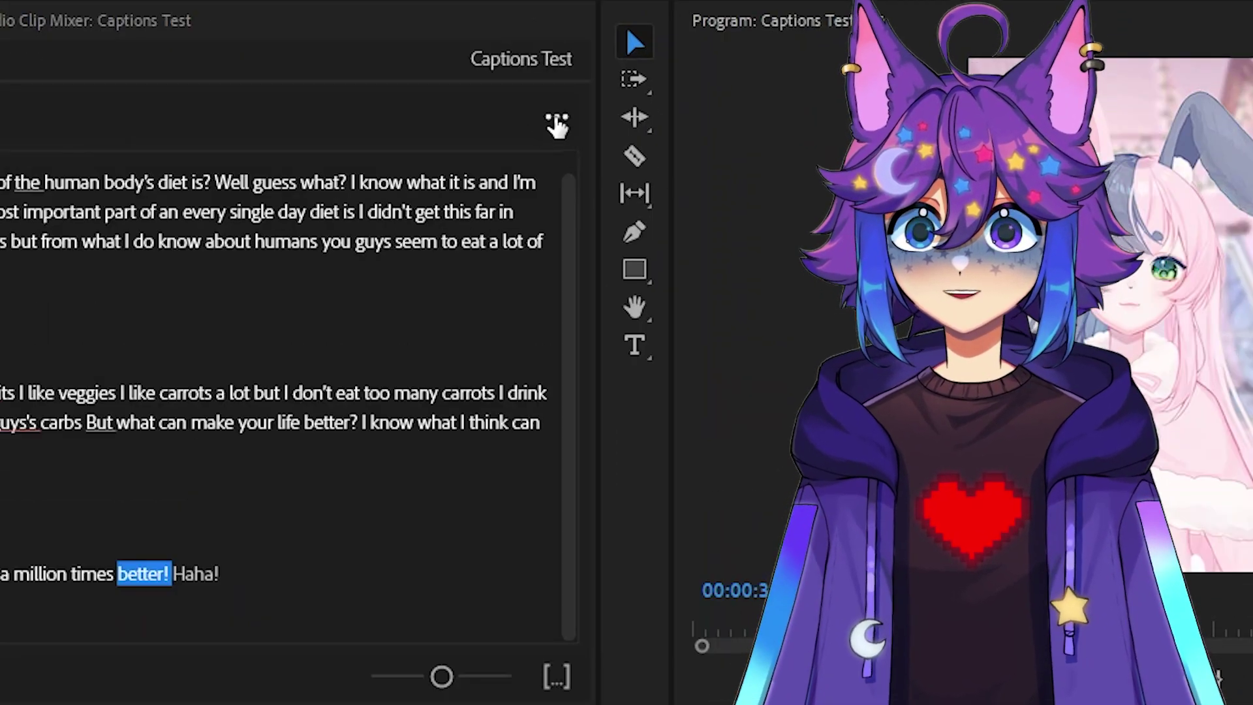
- Set up captions from the transcript: 22-character maximum, 1.2-second minimum, Style None
{"action": "left_click", "coordinate": [557, 124]}
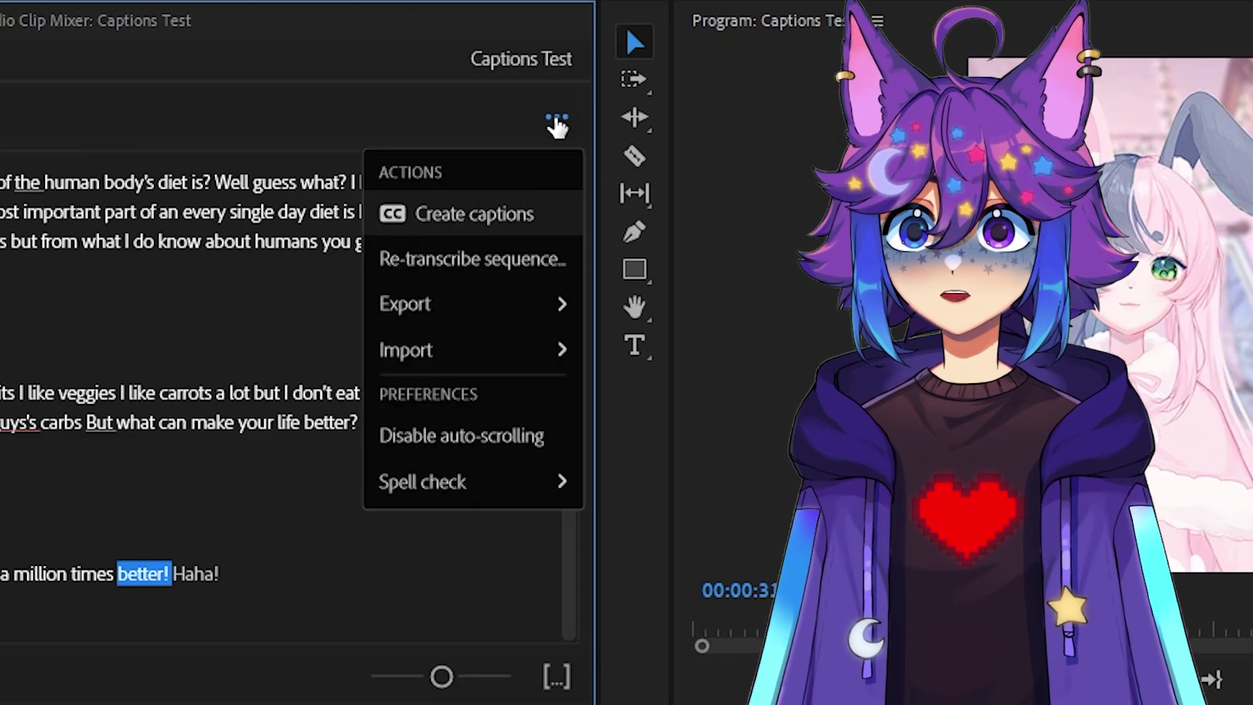
{"action": "left_click", "coordinate": [483, 225]}
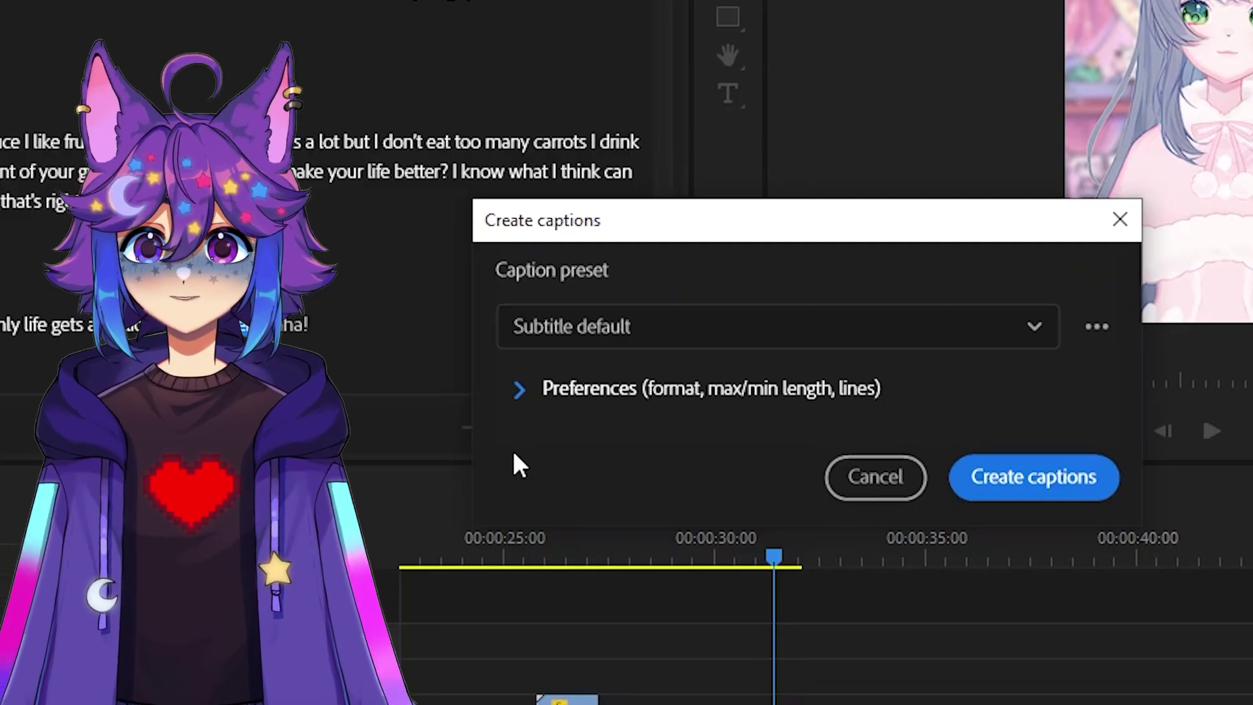
{"action": "left_click", "coordinate": [520, 395]}
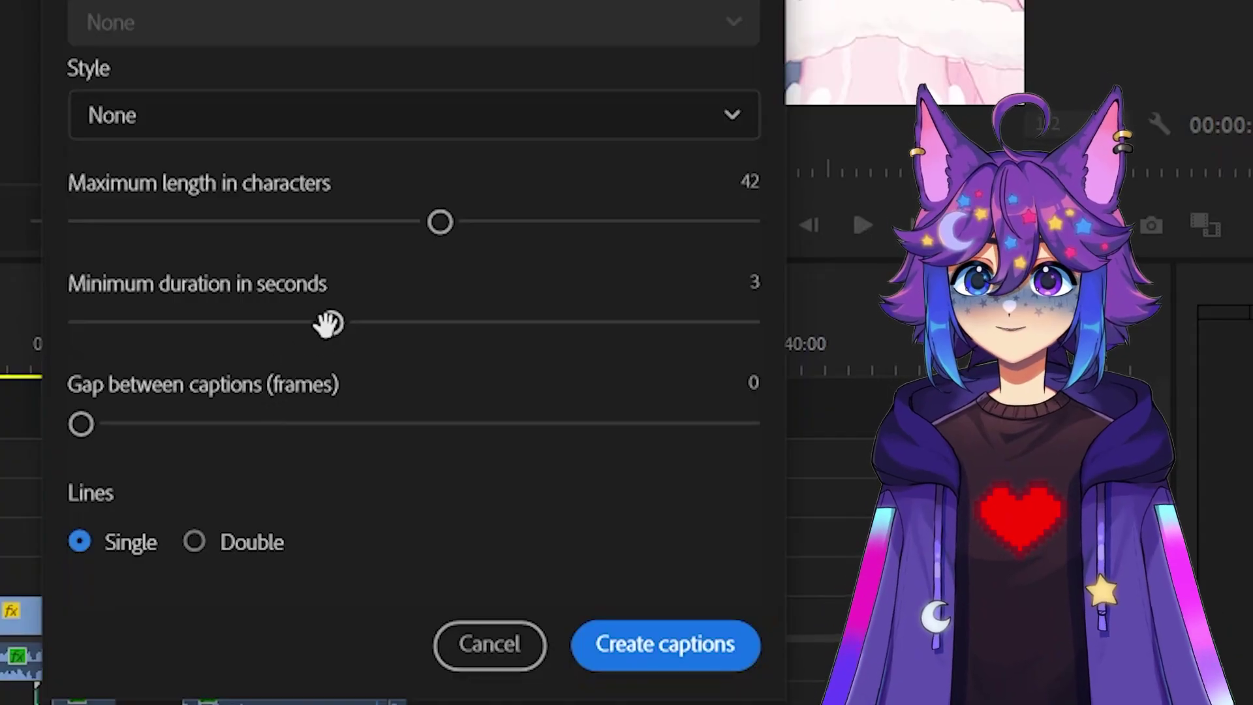
{"action": "left_click_drag", "start_coordinate": [327, 323], "coordinate": [66, 335]}
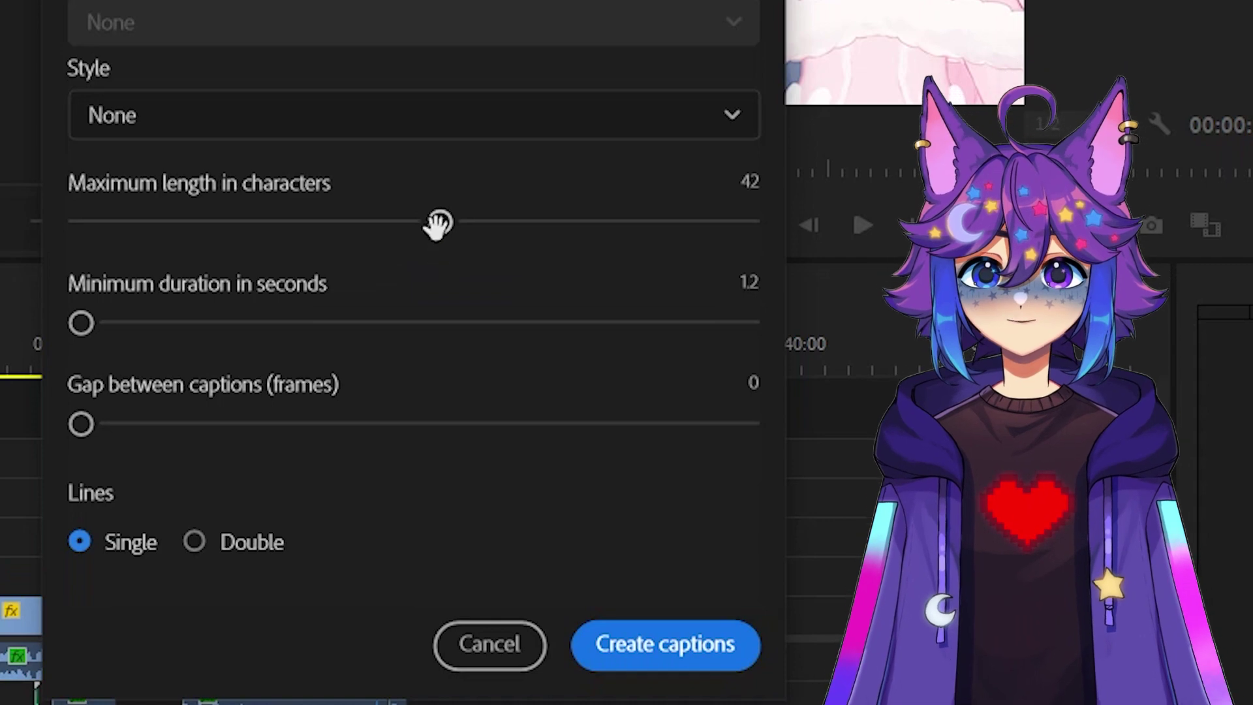
{"action": "left_click_drag", "start_coordinate": [437, 224], "coordinate": [393, 229]}
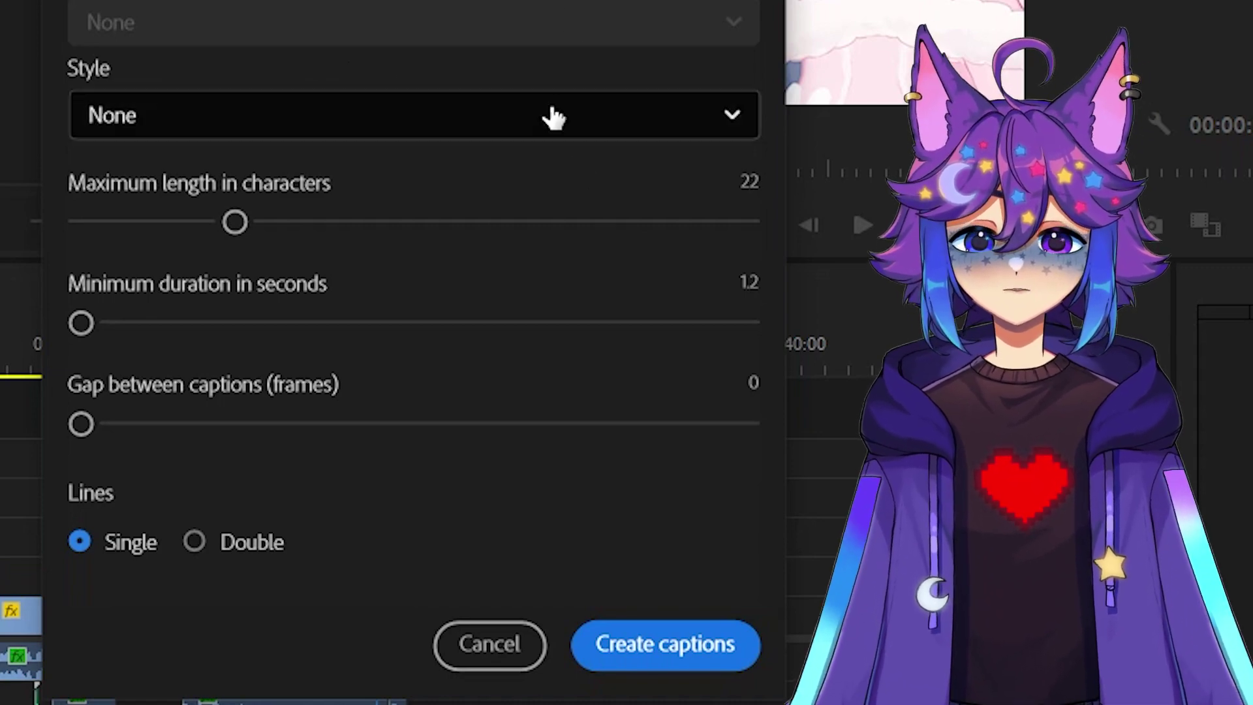
{"action": "left_click", "coordinate": [740, 119]}
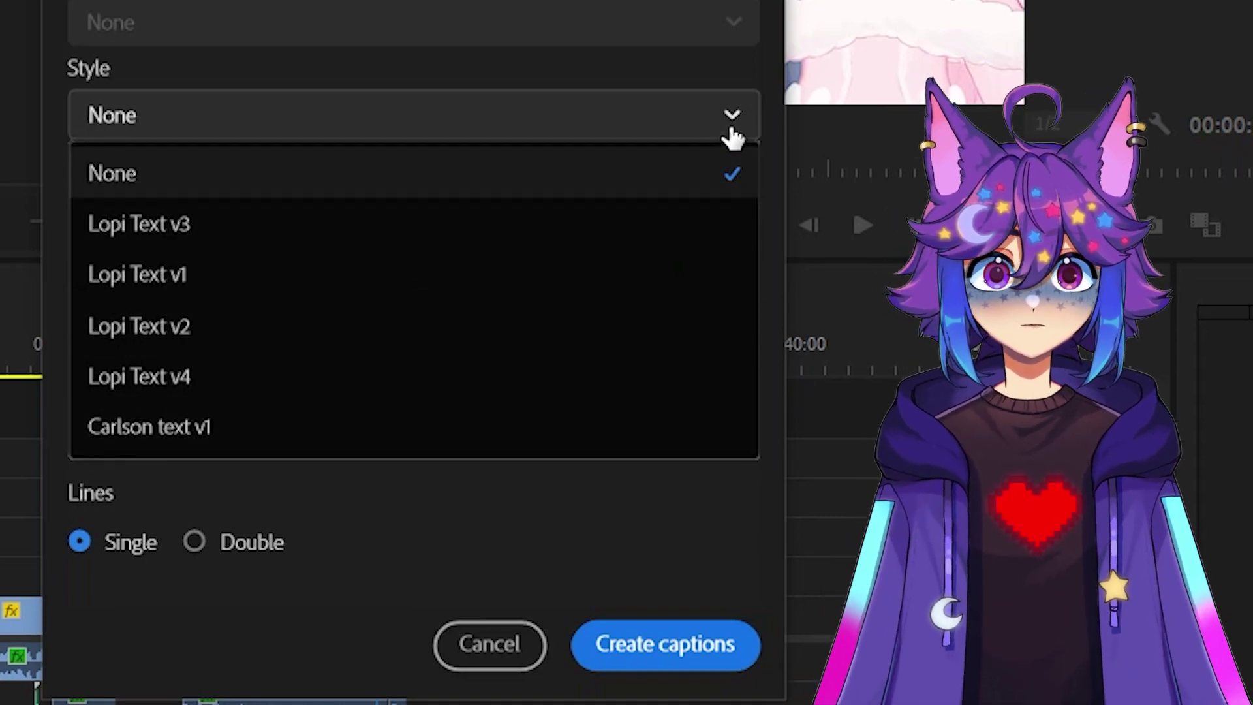
{"action": "left_click", "coordinate": [732, 127]}
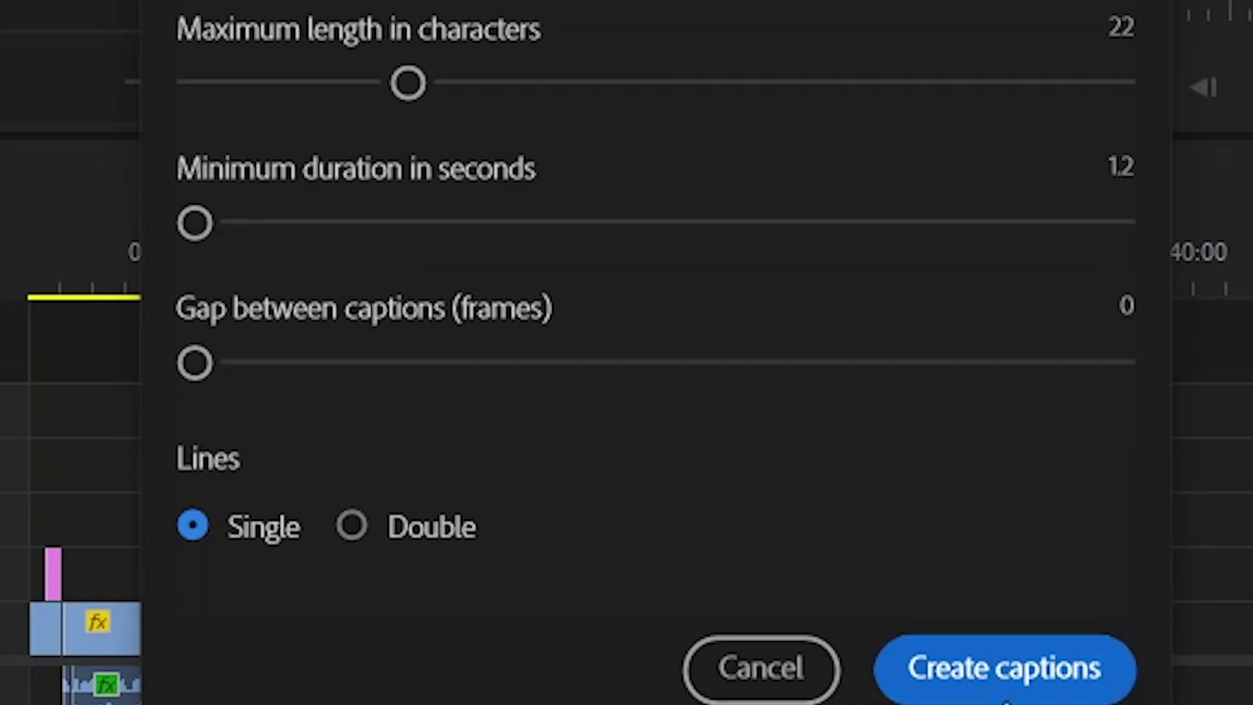
- Create the captions and zoom the timeline to fit the whole sequence
{"action": "left_click", "coordinate": [1017, 386]}
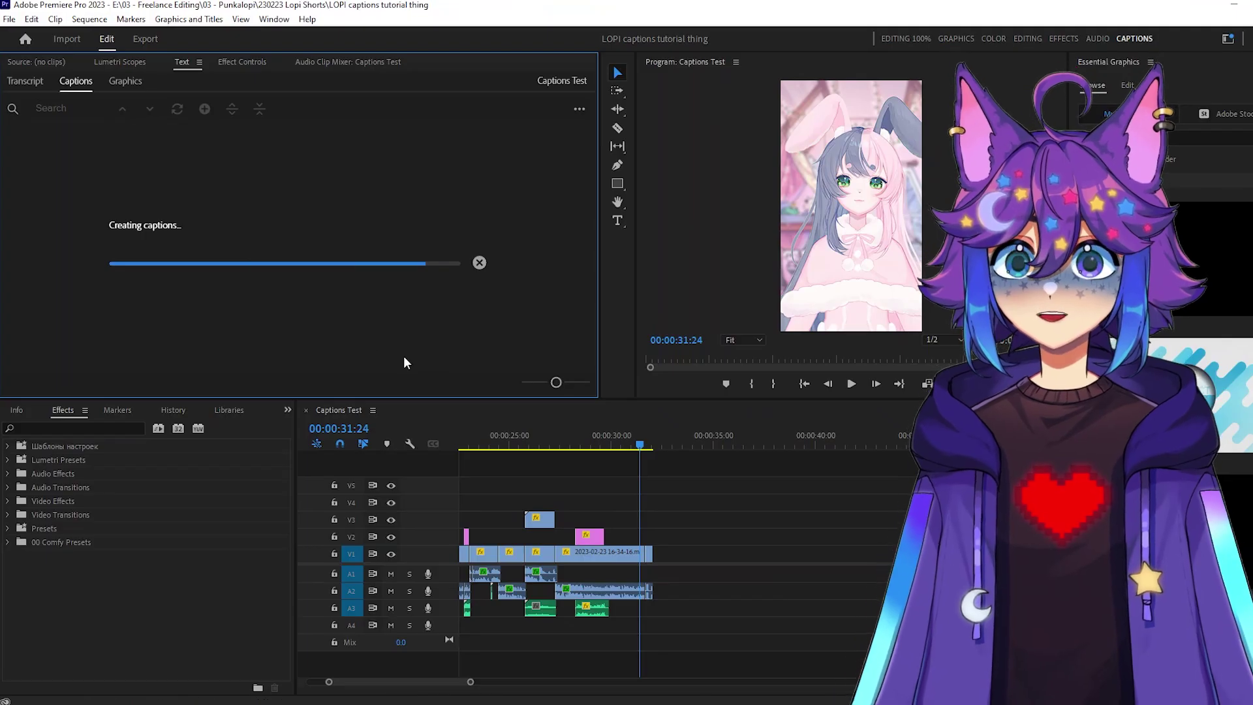
{"action": "left_click", "coordinate": [700, 502]}
{"action": "key", "text": "backslash"}
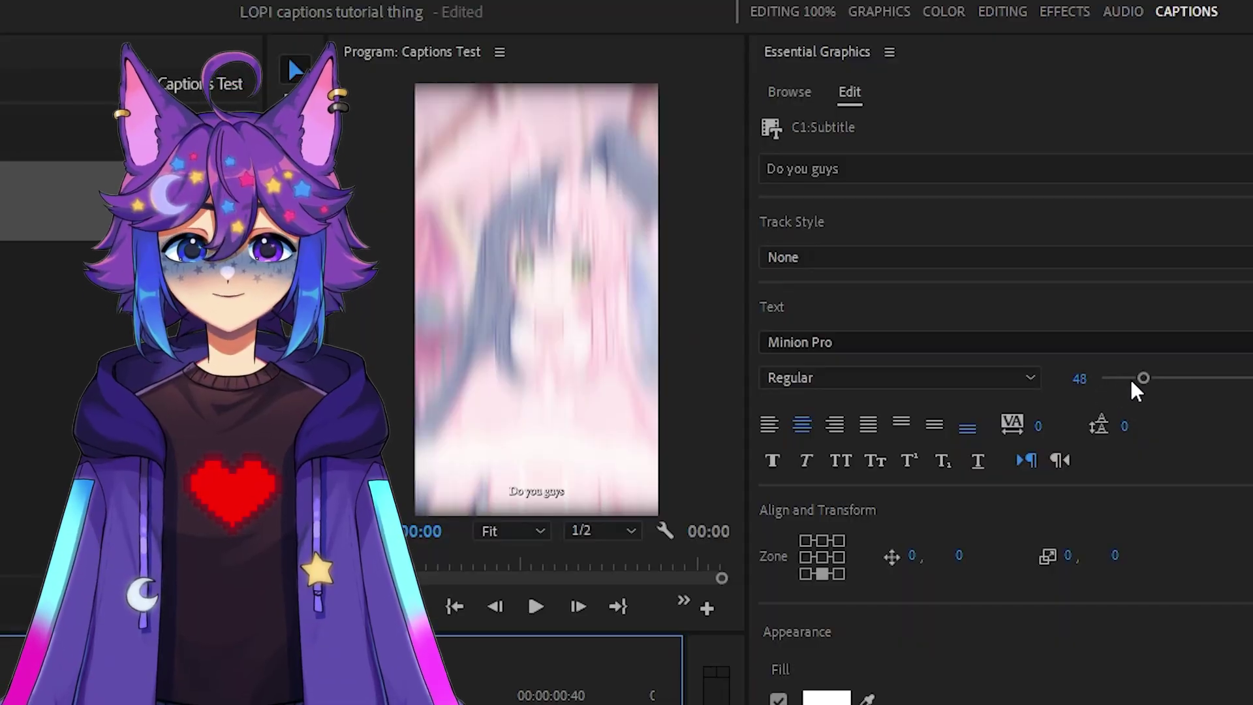
- Enlarge the caption text to size 110 and try the November font
{"action": "left_click_drag", "start_coordinate": [1141, 376], "coordinate": [1191, 377]}
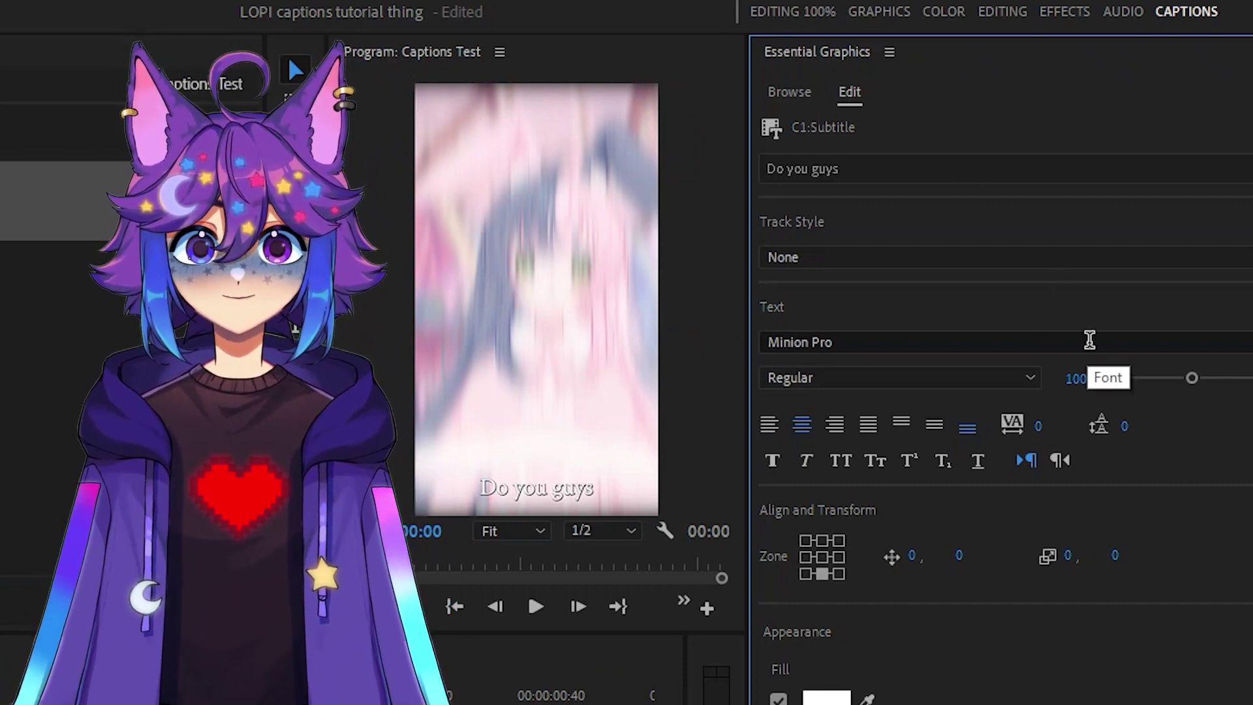
{"action": "left_click", "coordinate": [1089, 340]}
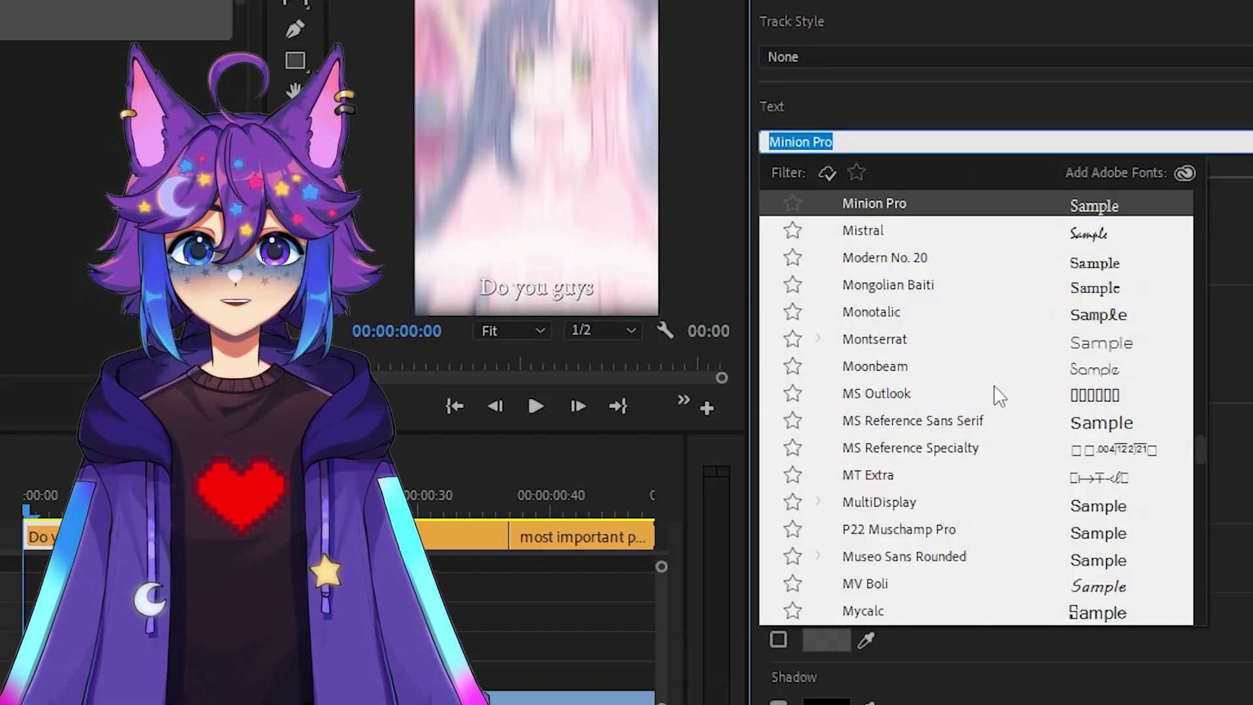
{"action": "scroll", "coordinate": [998, 397], "scroll_direction": "down", "scroll_amount": 1}
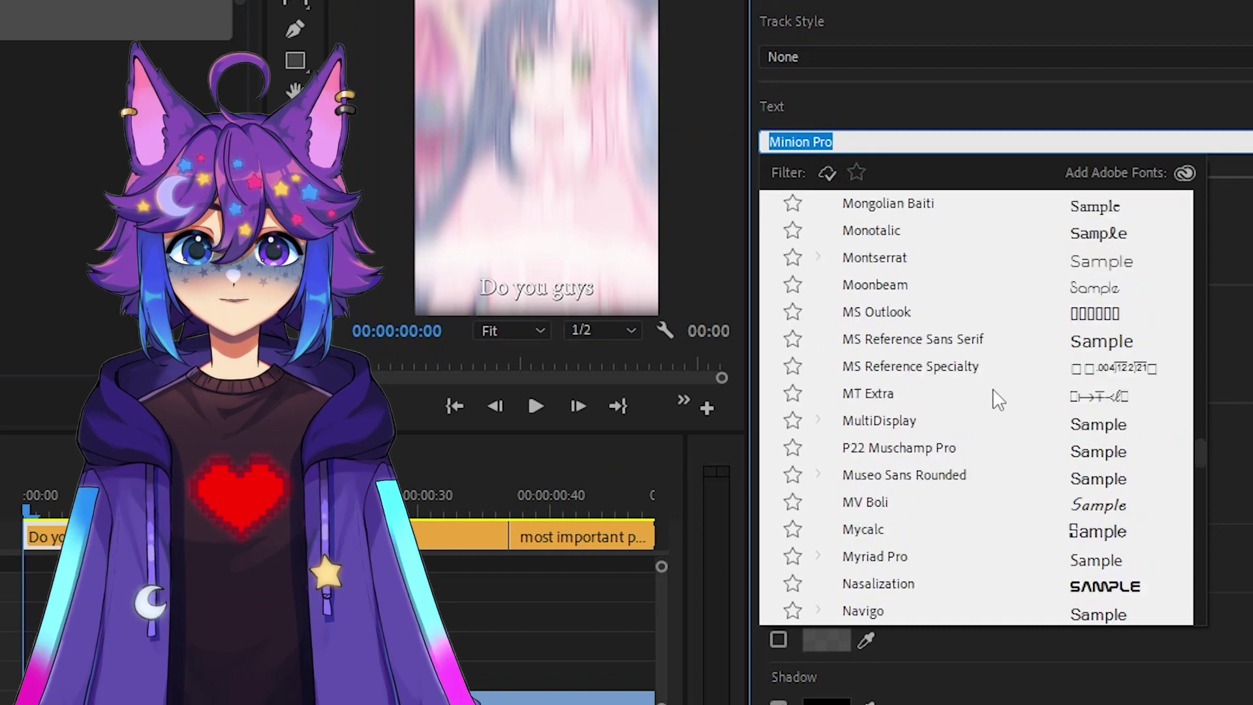
{"action": "scroll", "coordinate": [995, 399], "scroll_direction": "down", "scroll_amount": 3}
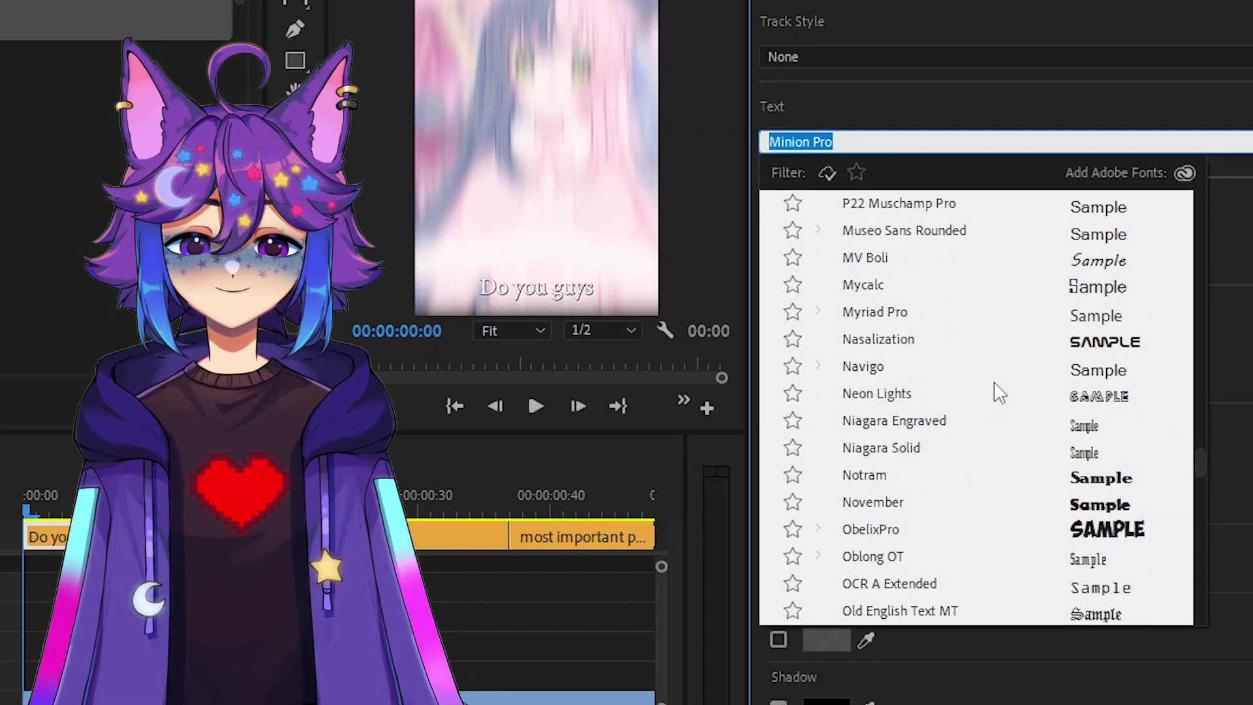
{"action": "scroll", "coordinate": [994, 399], "scroll_direction": "down", "scroll_amount": 1}
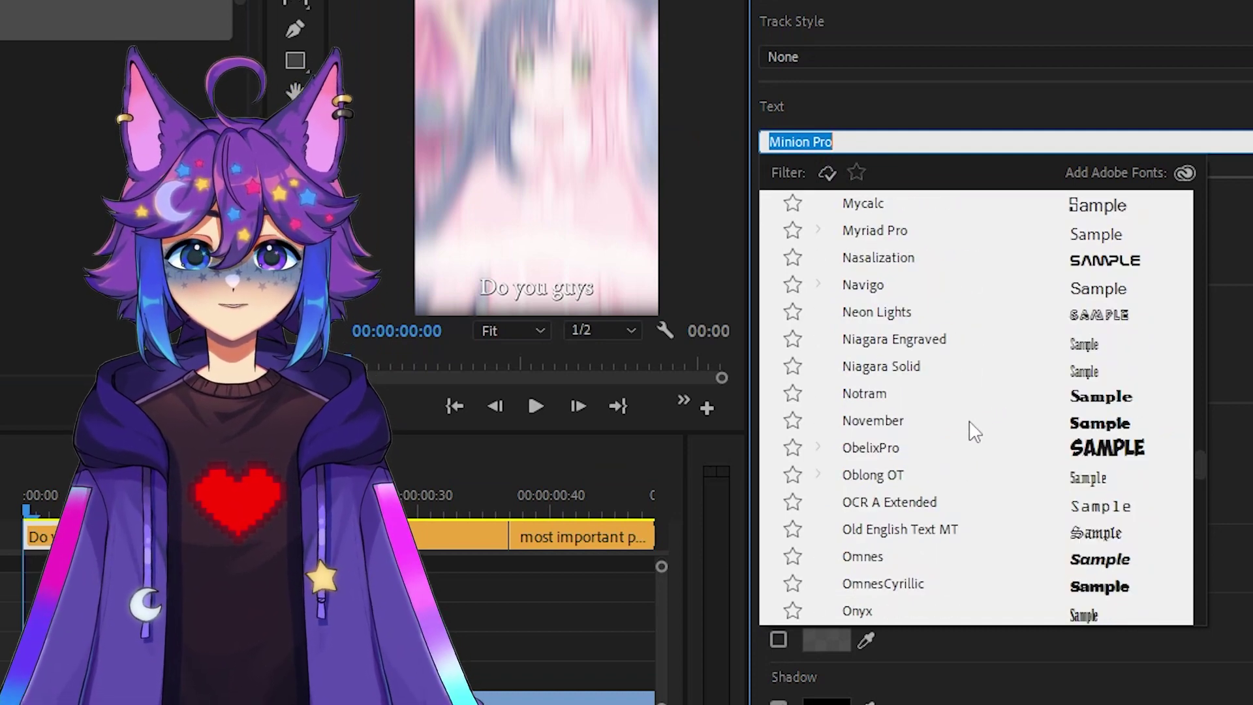
{"action": "left_click", "coordinate": [971, 420]}
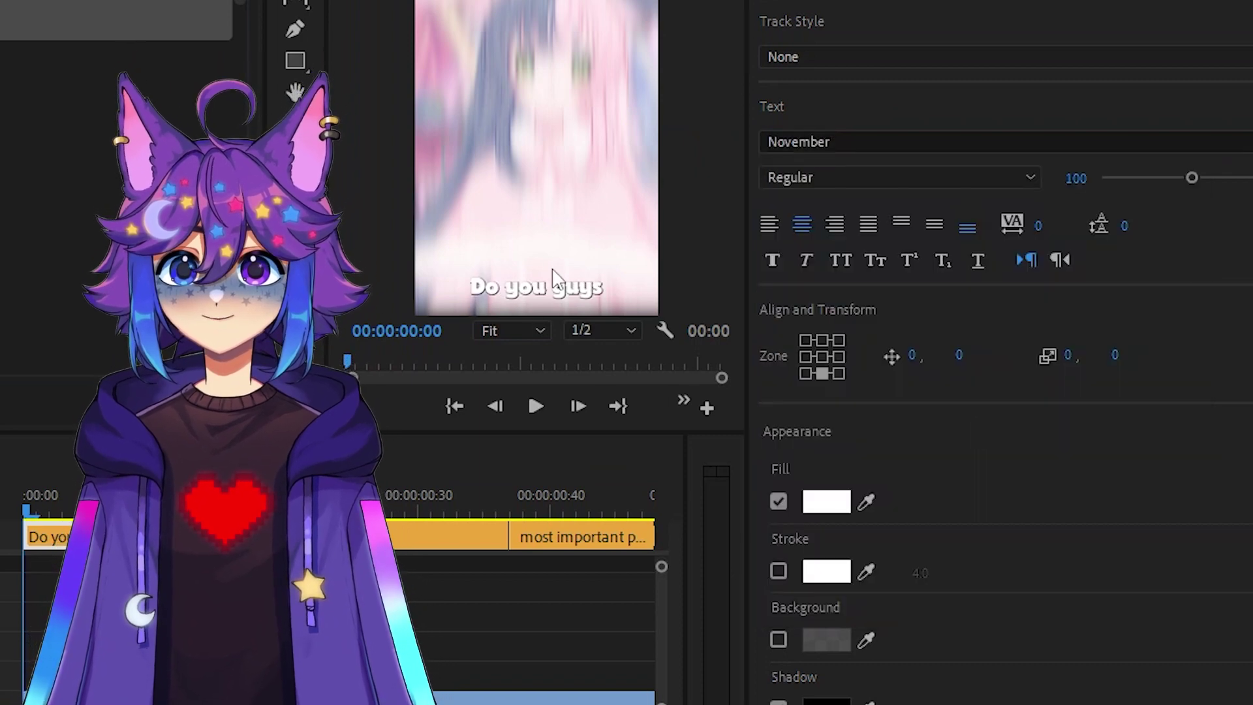
- Try Palace Script MT and Pompiere, then settle on Pusab as the caption font
{"action": "left_click", "coordinate": [931, 145]}
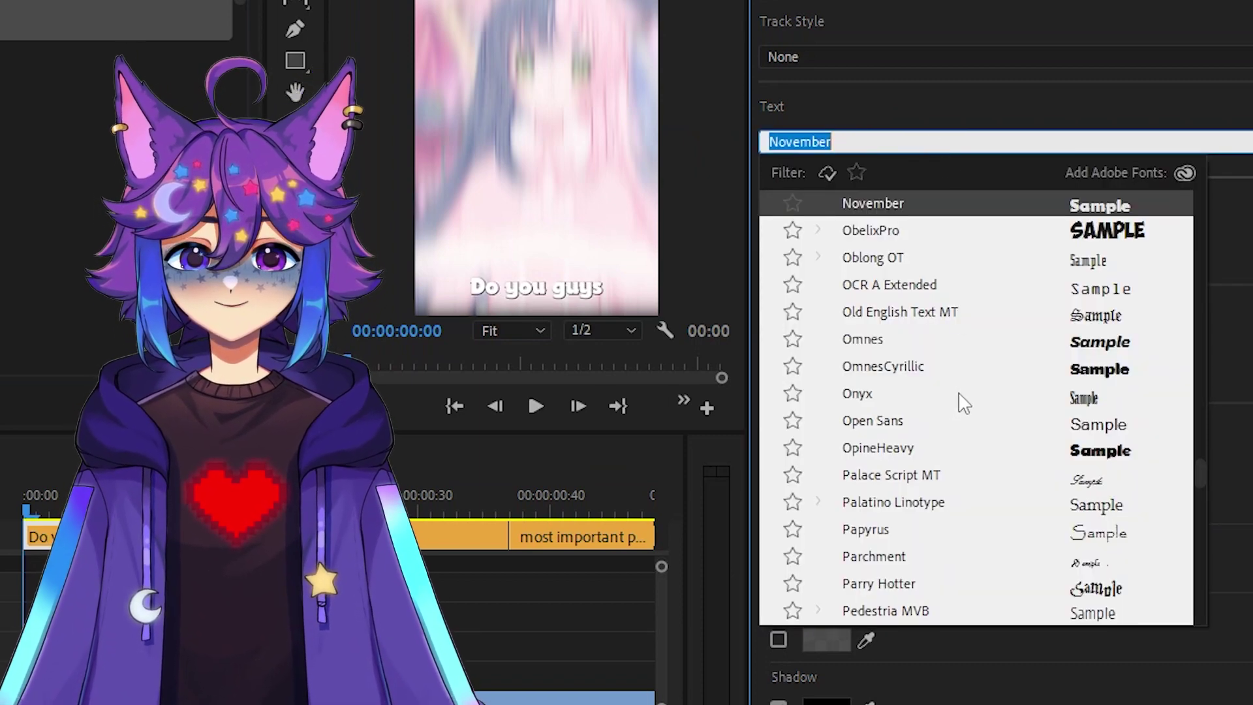
{"action": "left_click", "coordinate": [945, 474]}
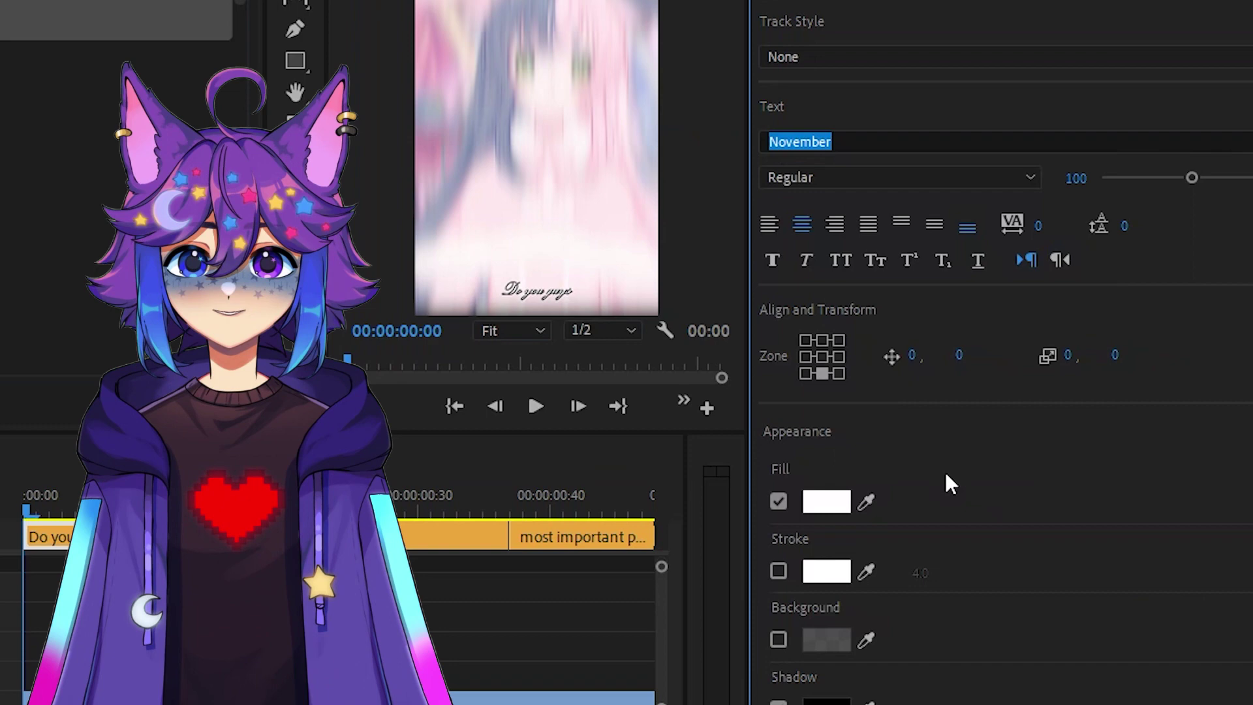
{"action": "left_click", "coordinate": [1170, 137]}
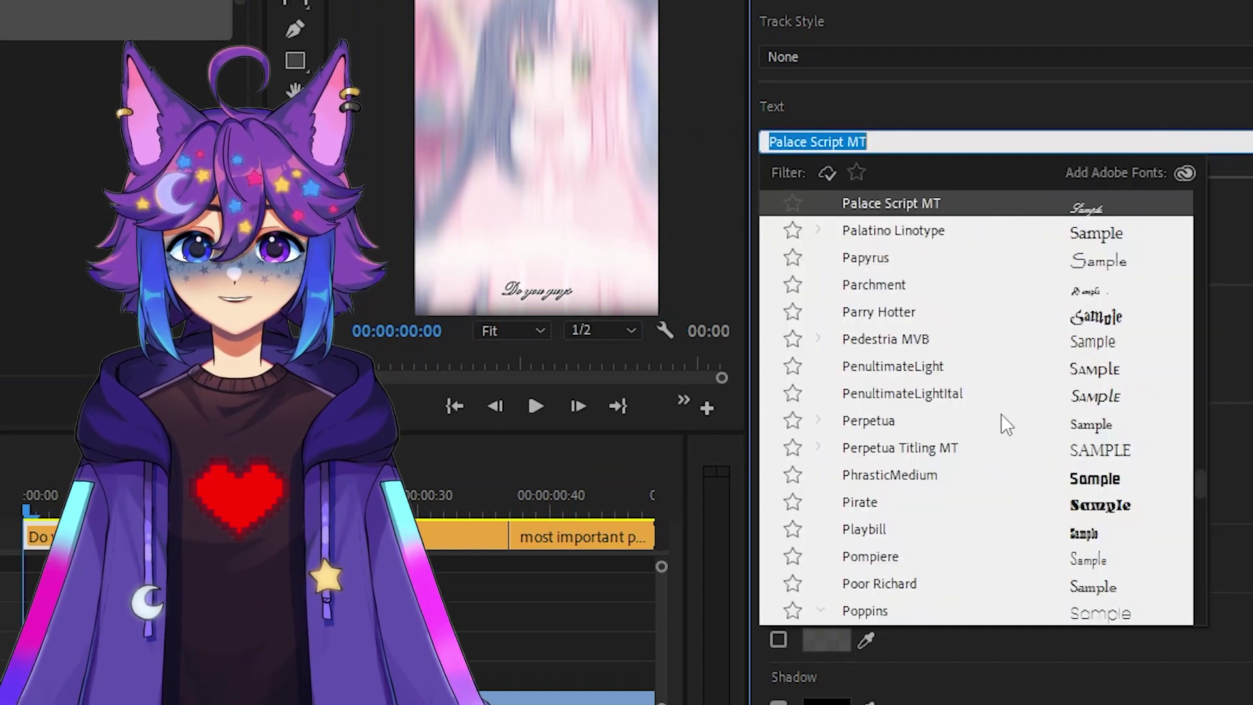
{"action": "scroll", "coordinate": [999, 424], "scroll_direction": "down", "scroll_amount": 3}
{"action": "left_click", "coordinate": [914, 313]}
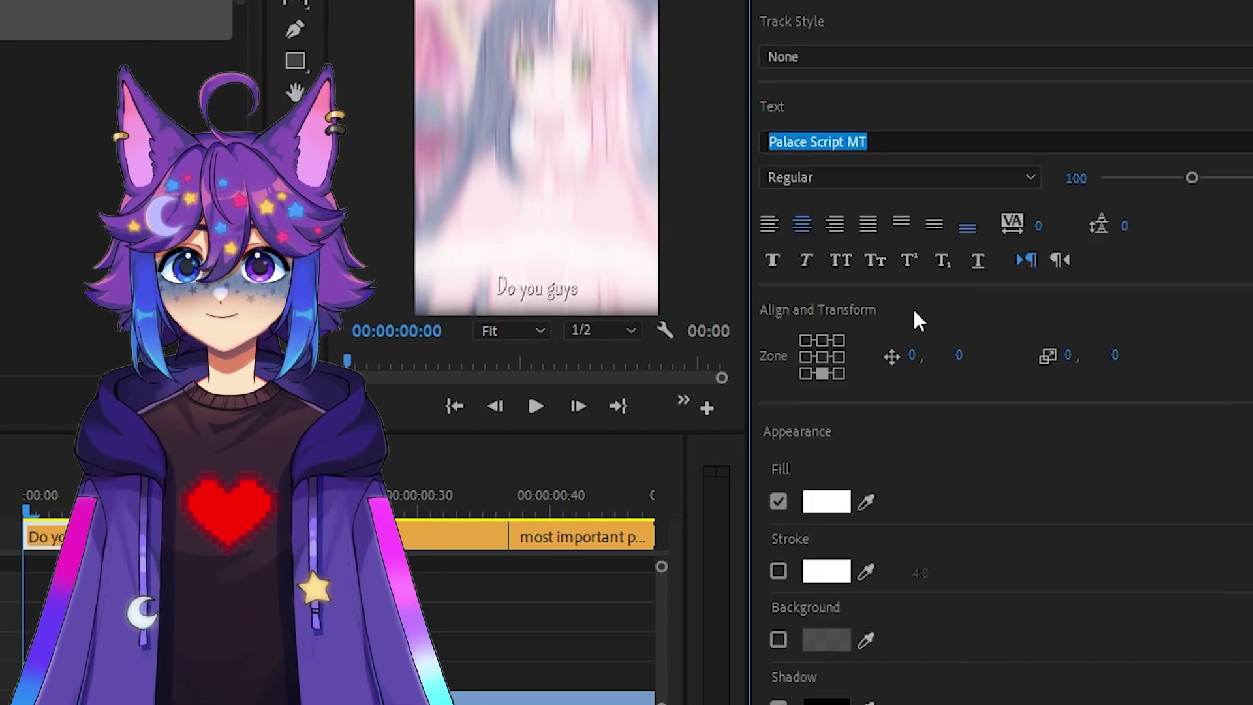
{"action": "left_click", "coordinate": [867, 140]}
{"action": "scroll", "coordinate": [959, 450], "scroll_direction": "down", "scroll_amount": 5}
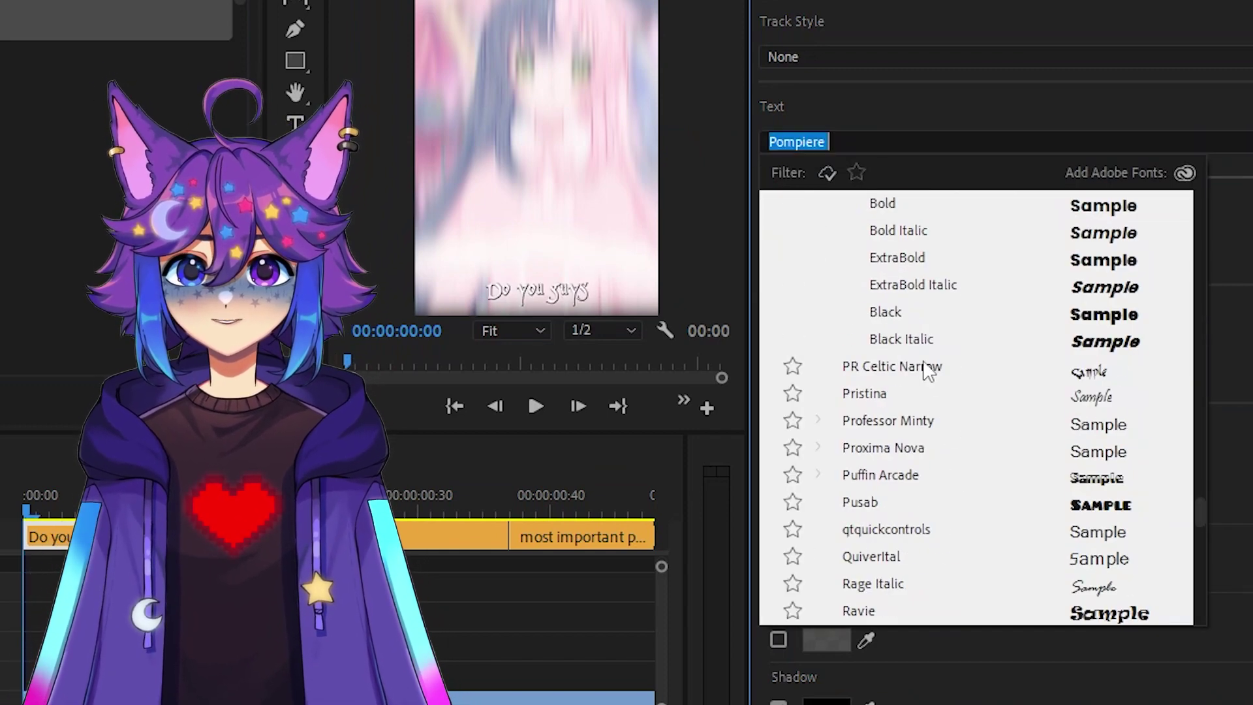
{"action": "key", "text": "Escape"}
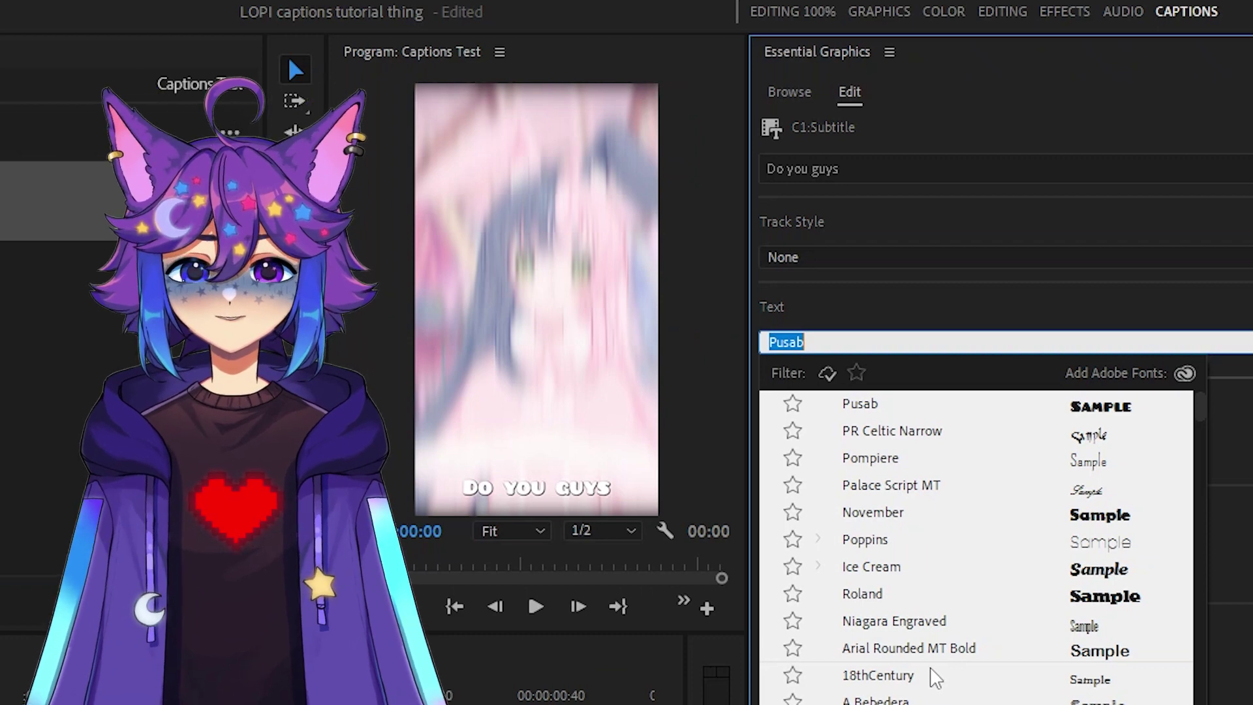
{"action": "key", "text": "Return"}
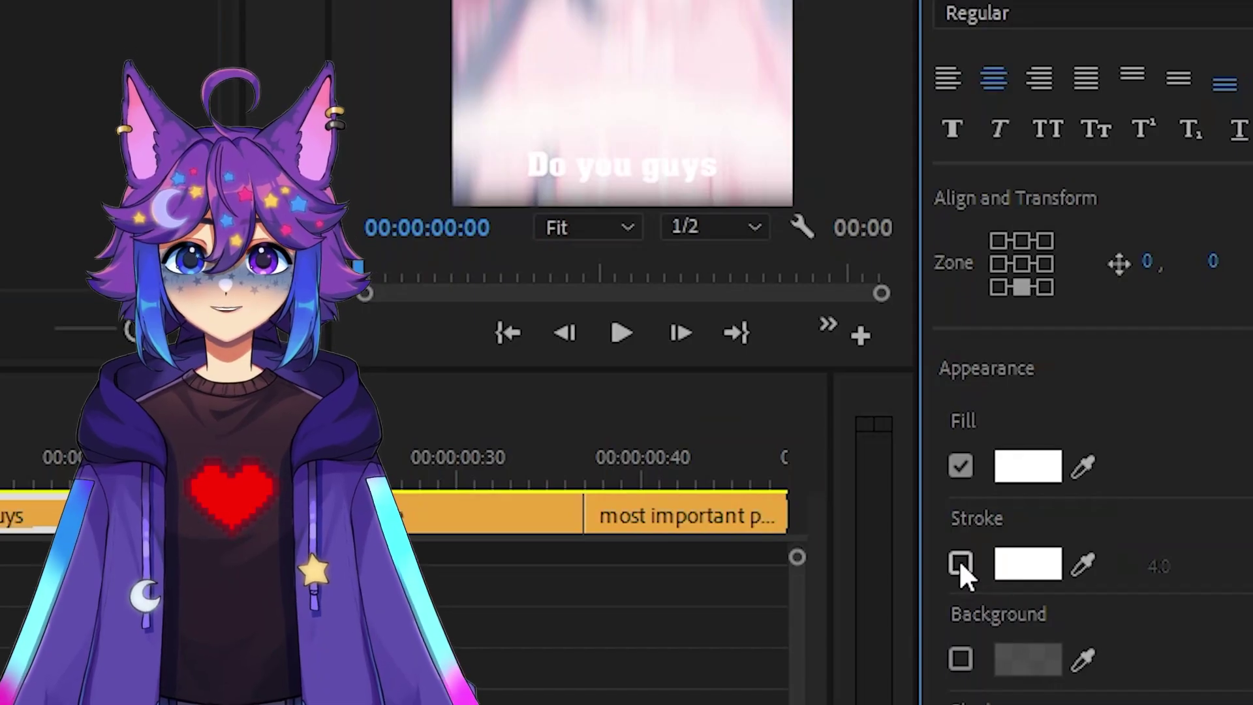
- Add a black stroke of width 13 around the caption text
{"action": "left_click", "coordinate": [959, 563]}
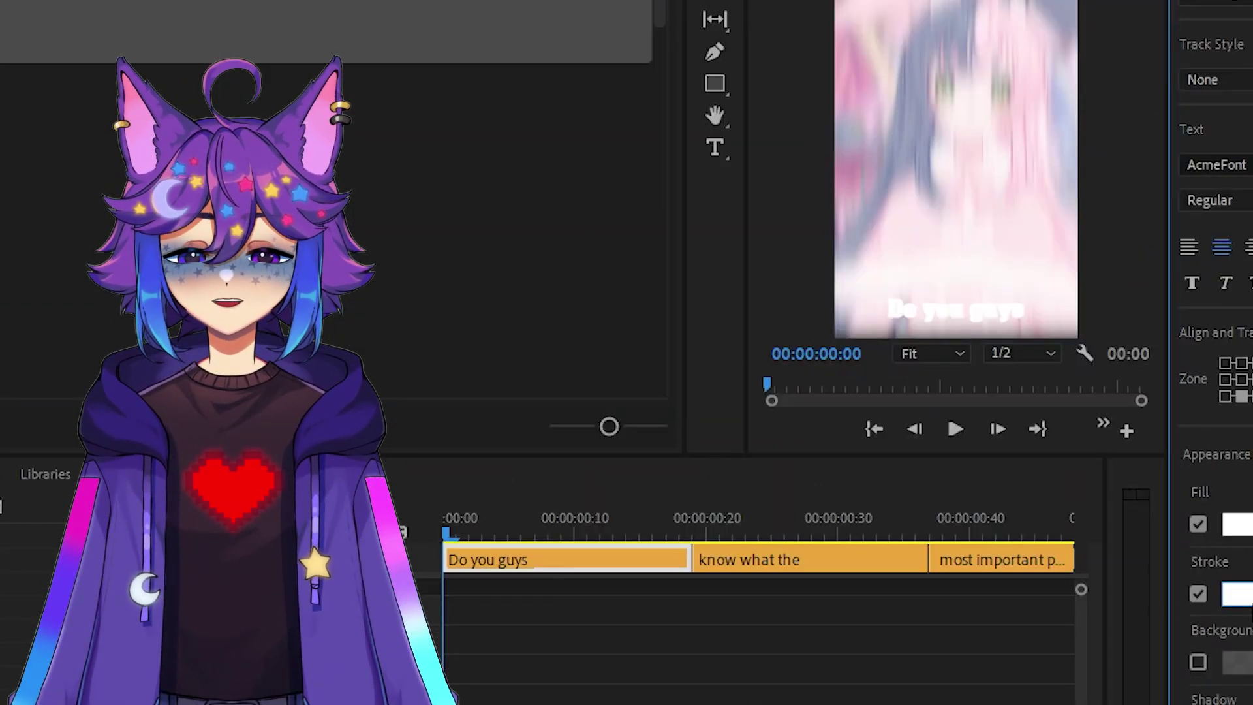
{"action": "left_click", "coordinate": [1034, 573]}
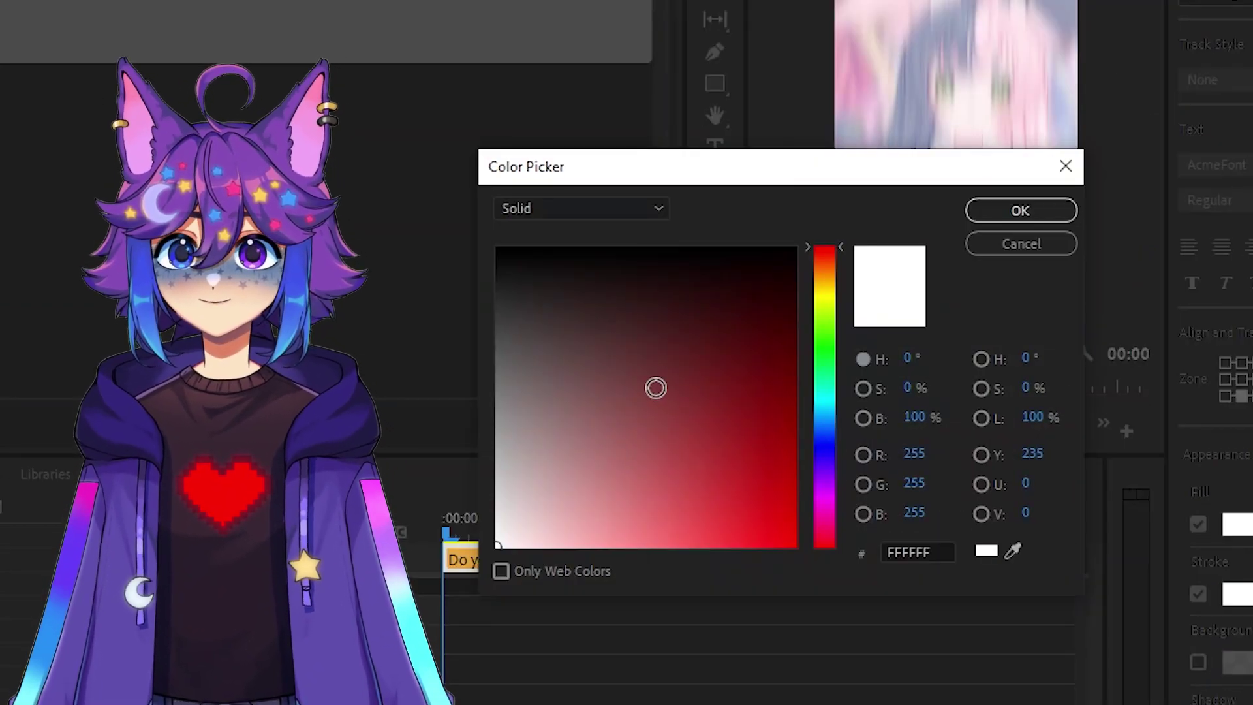
{"action": "left_click", "coordinate": [982, 214]}
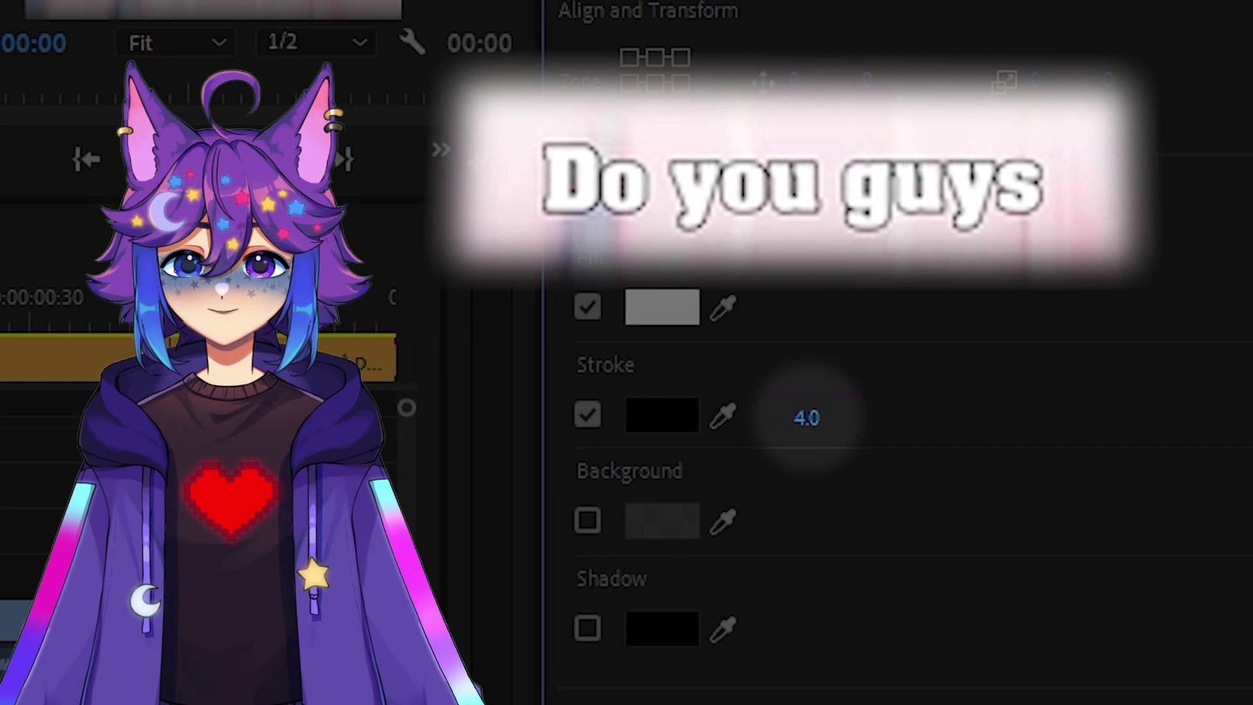
{"action": "left_click_drag", "start_coordinate": [806, 418], "coordinate": [841, 417]}
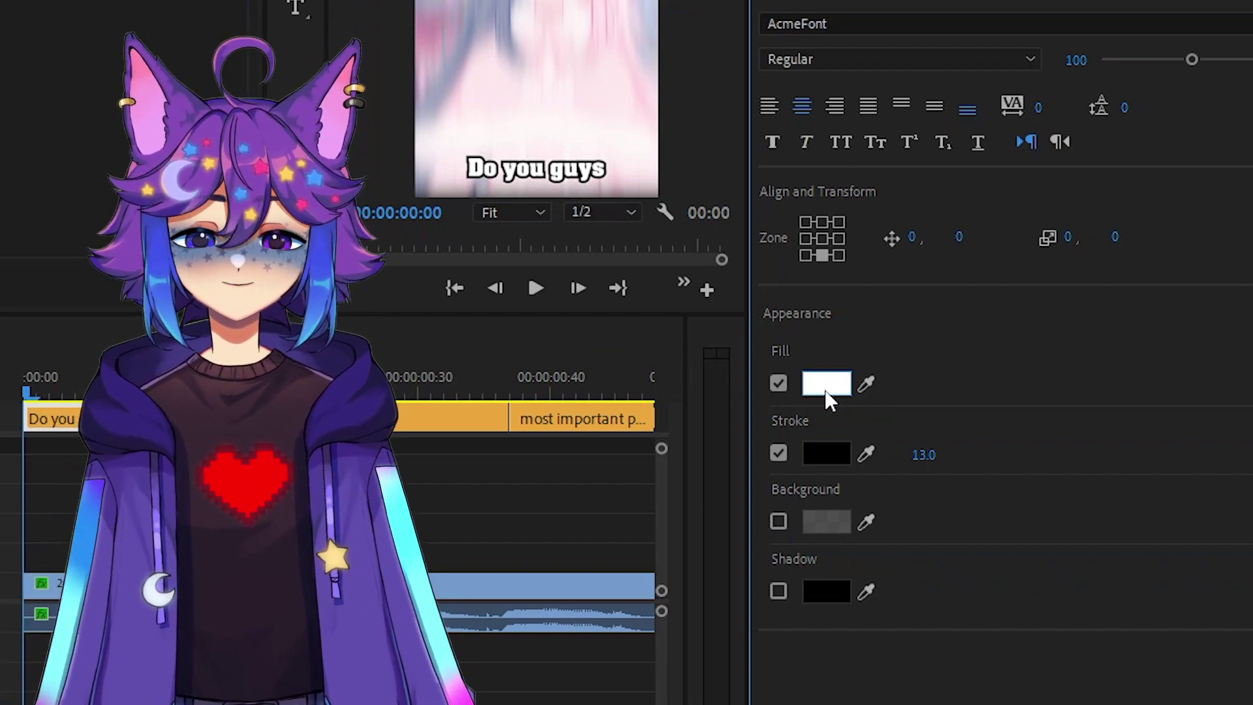
{"action": "left_click", "coordinate": [826, 393]}
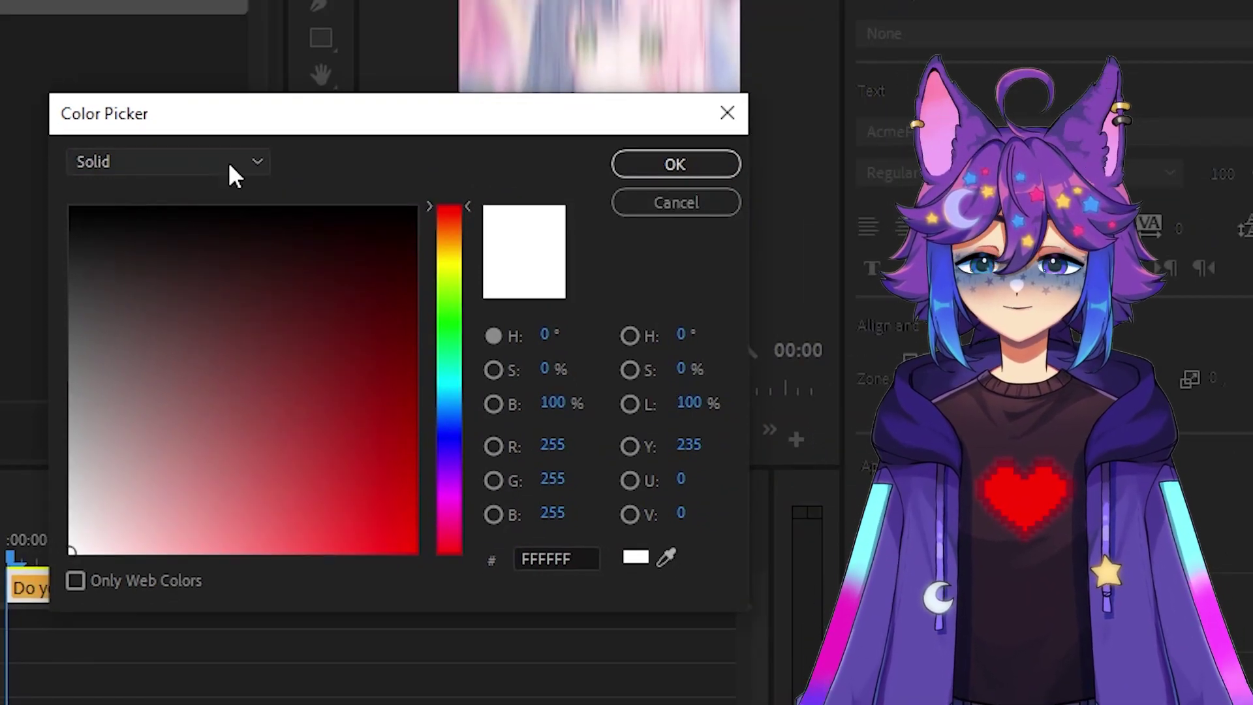
- Make the fill a linear gradient from white to light pink FFA8E3
{"action": "left_click", "coordinate": [261, 163]}
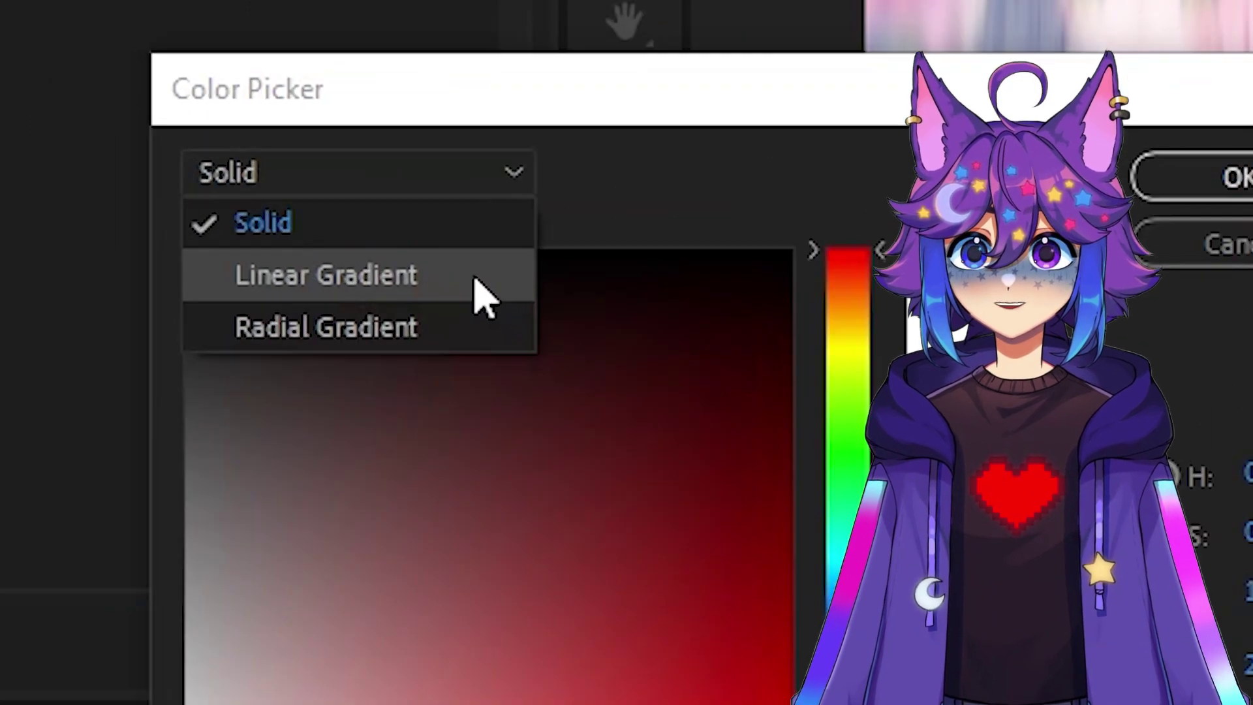
{"action": "left_click", "coordinate": [239, 223]}
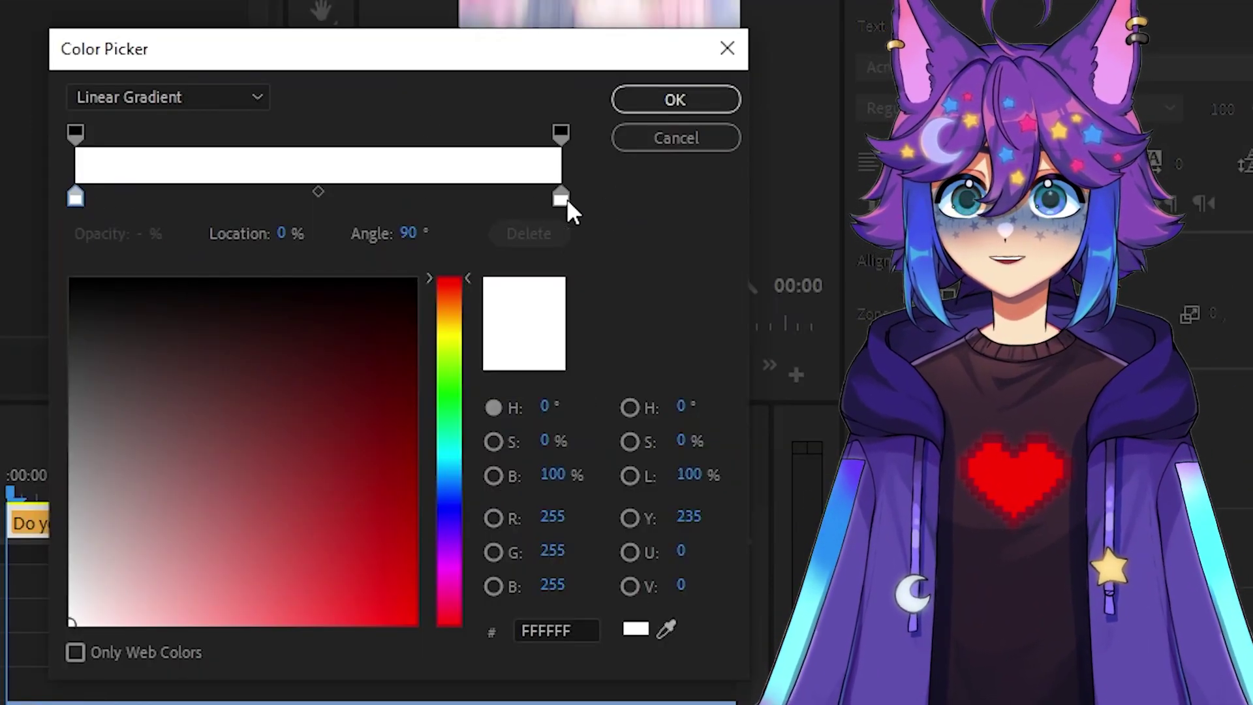
{"action": "left_click", "coordinate": [565, 199]}
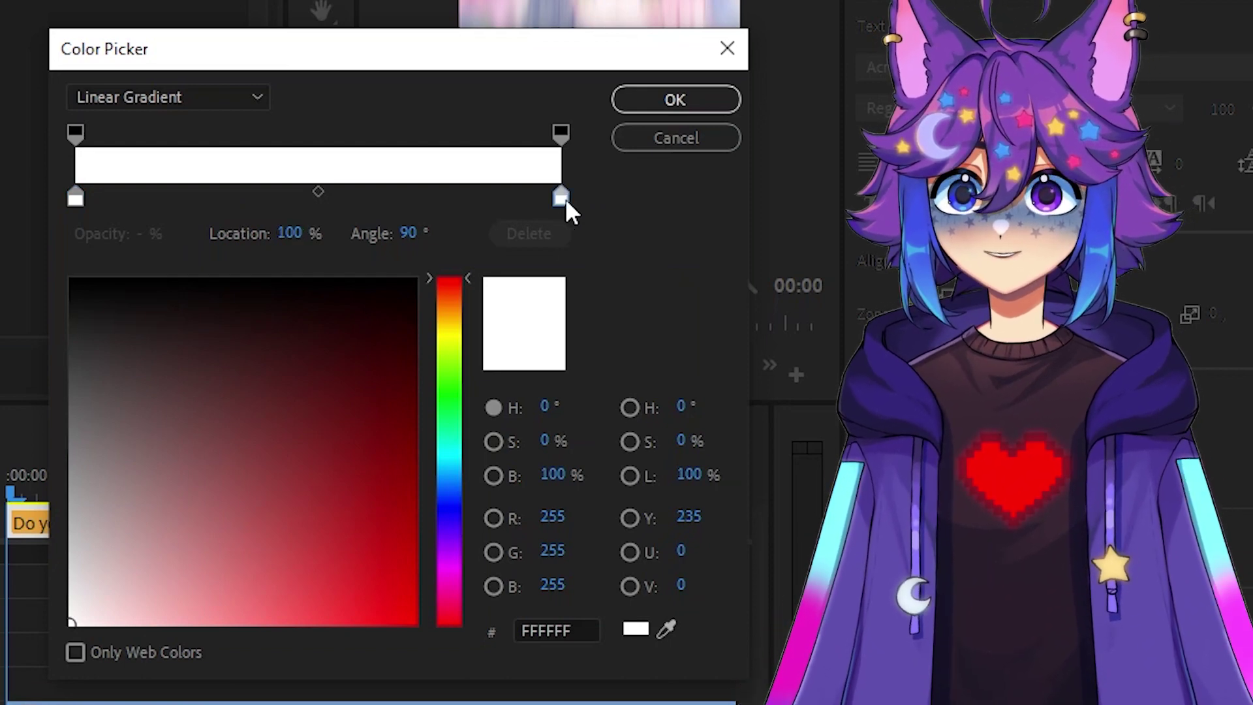
{"action": "left_click", "coordinate": [454, 570]}
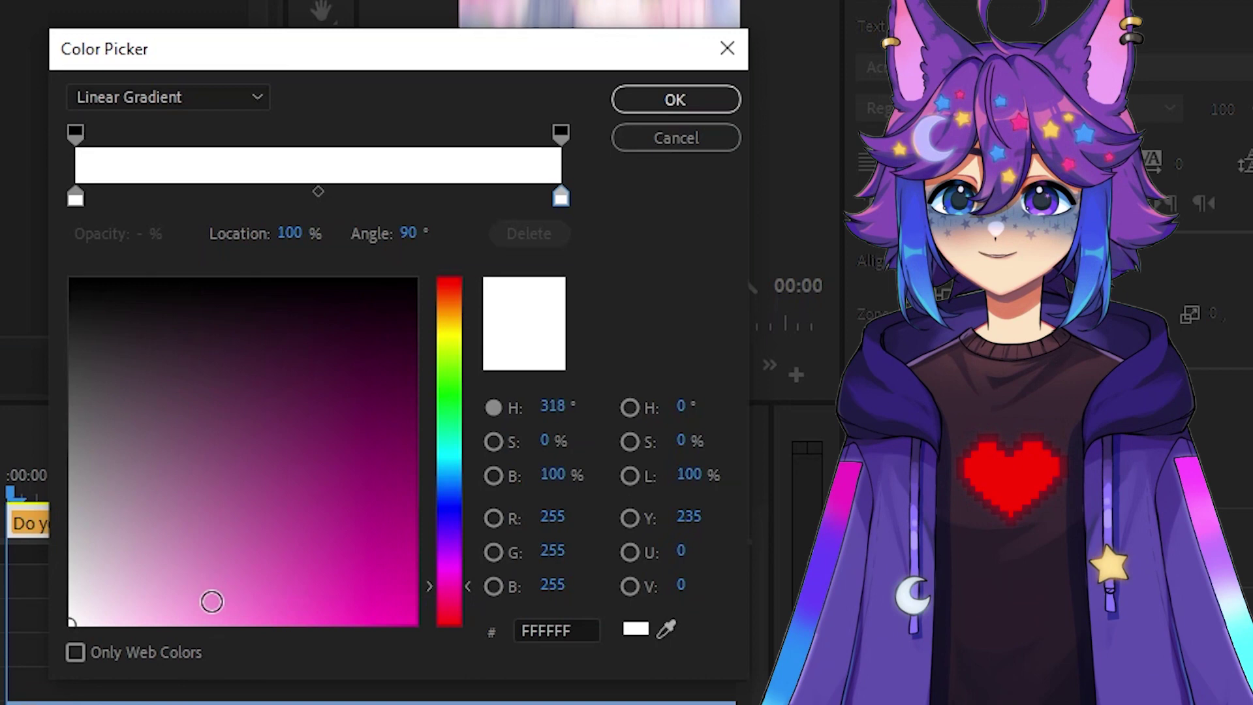
{"action": "left_click", "coordinate": [211, 623]}
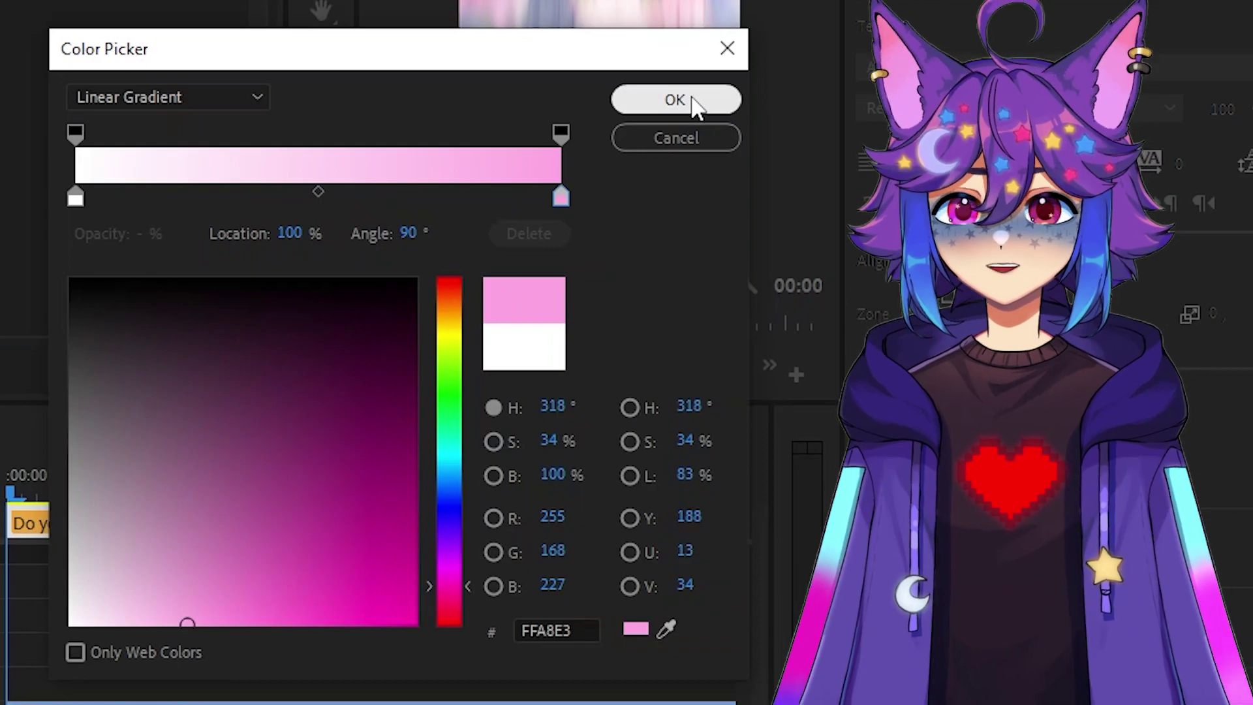
{"action": "left_click", "coordinate": [695, 105]}
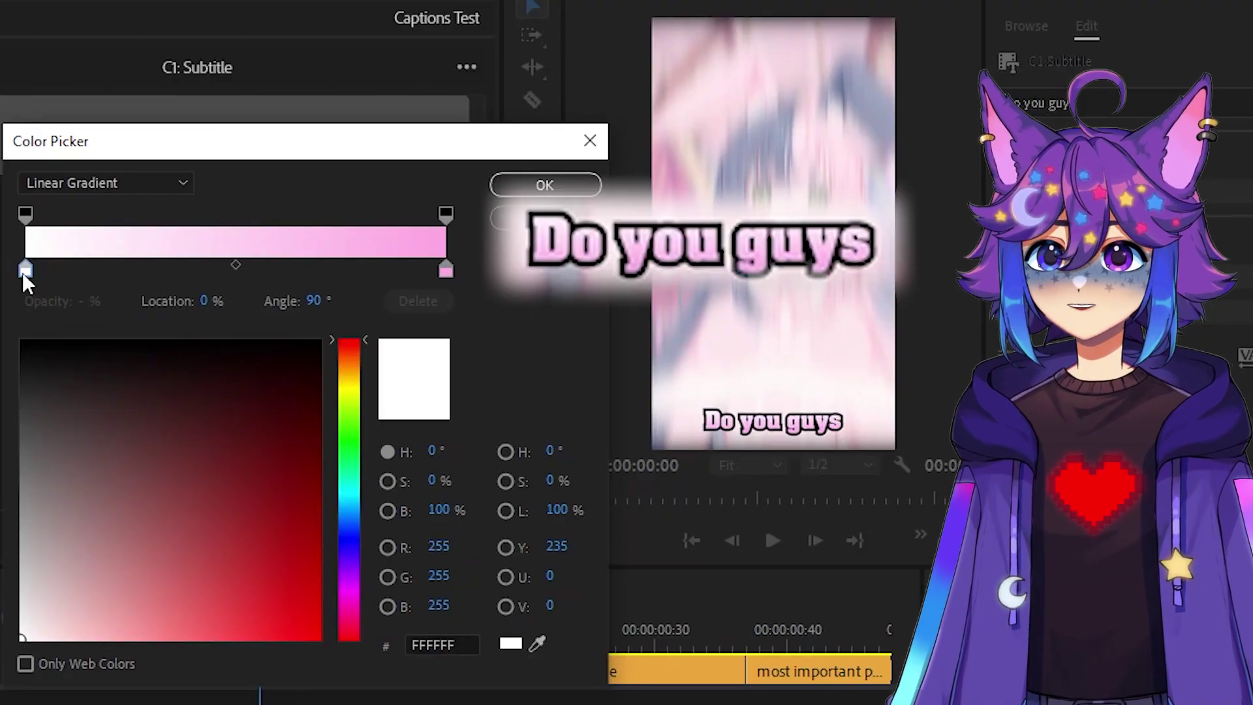
- Move the white stop to 32% and add deep magenta stops at 66% and 72%
{"action": "left_click_drag", "start_coordinate": [23, 271], "coordinate": [100, 267]}
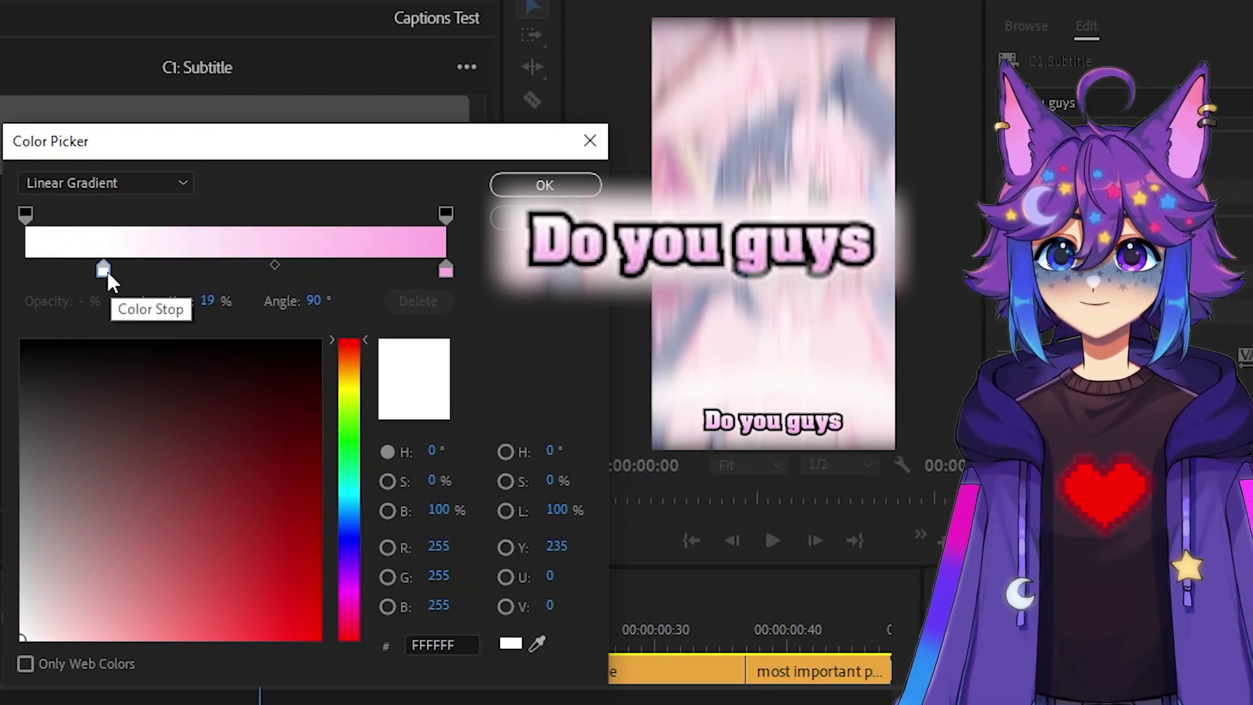
{"action": "left_click_drag", "start_coordinate": [107, 271], "coordinate": [6, 271]}
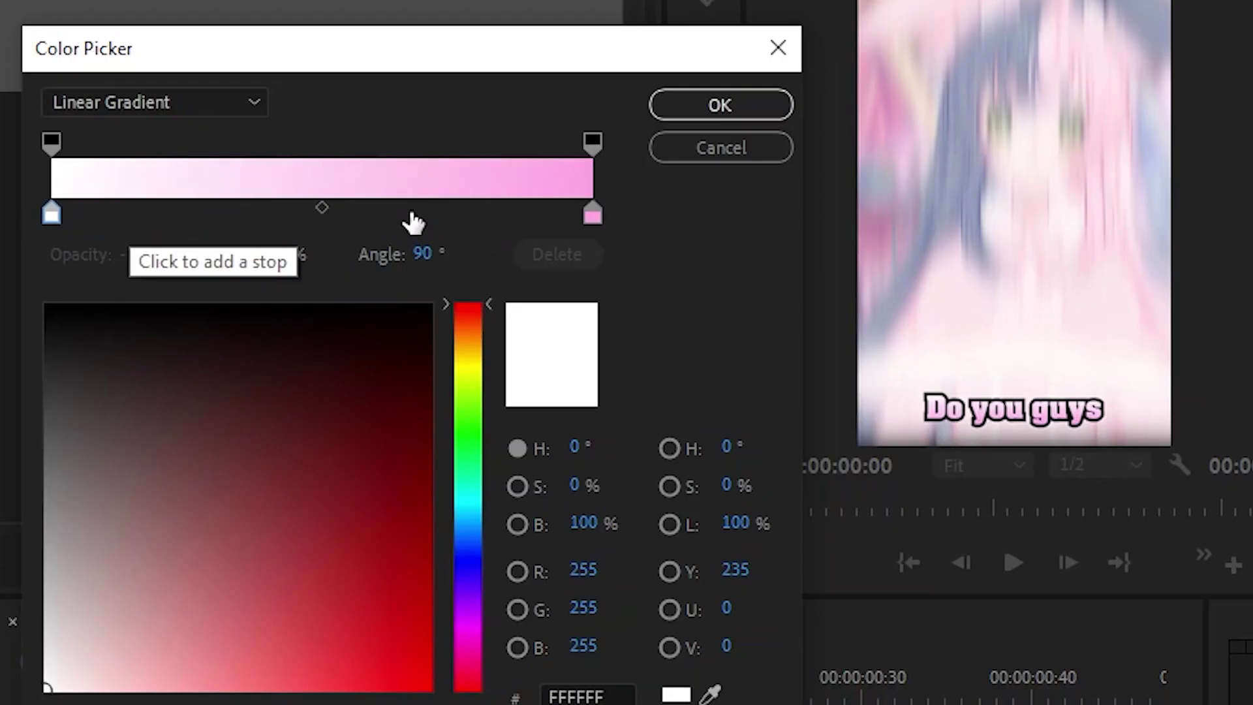
{"action": "left_click", "coordinate": [412, 220]}
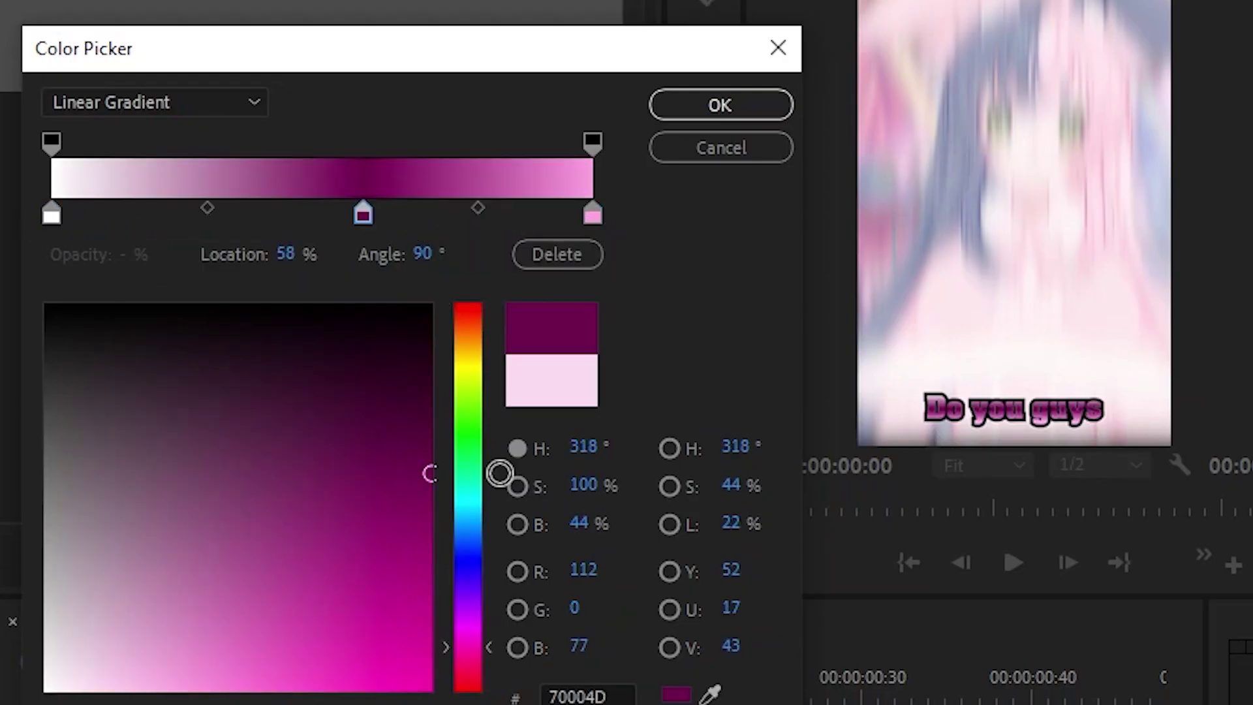
{"action": "left_click_drag", "start_coordinate": [501, 469], "coordinate": [593, 602]}
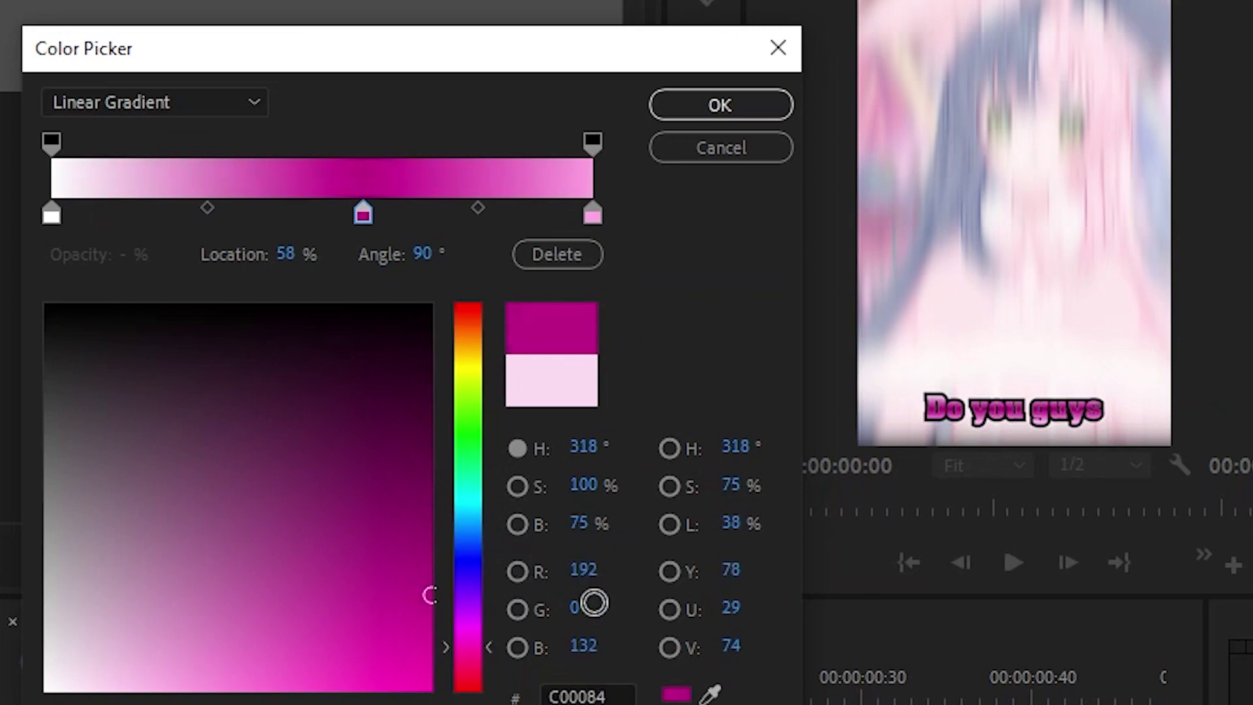
{"action": "left_click", "coordinate": [237, 221]}
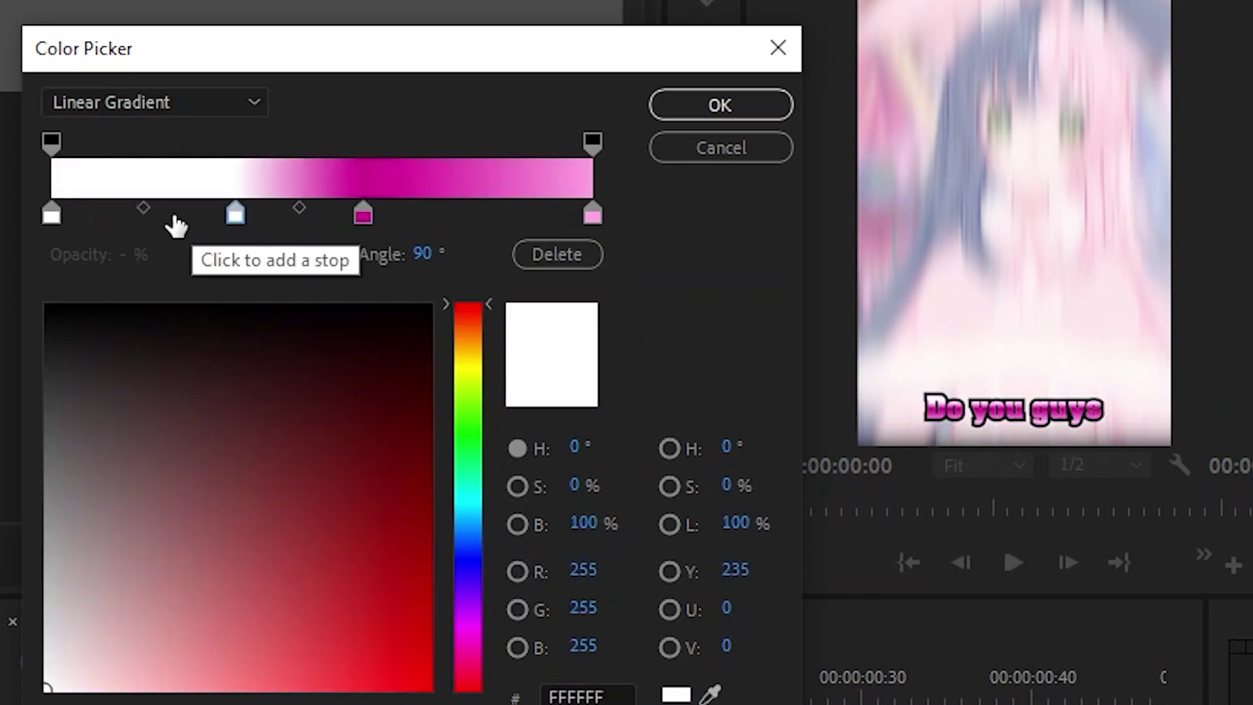
{"action": "left_click", "coordinate": [141, 209]}
{"action": "left_click", "coordinate": [441, 217]}
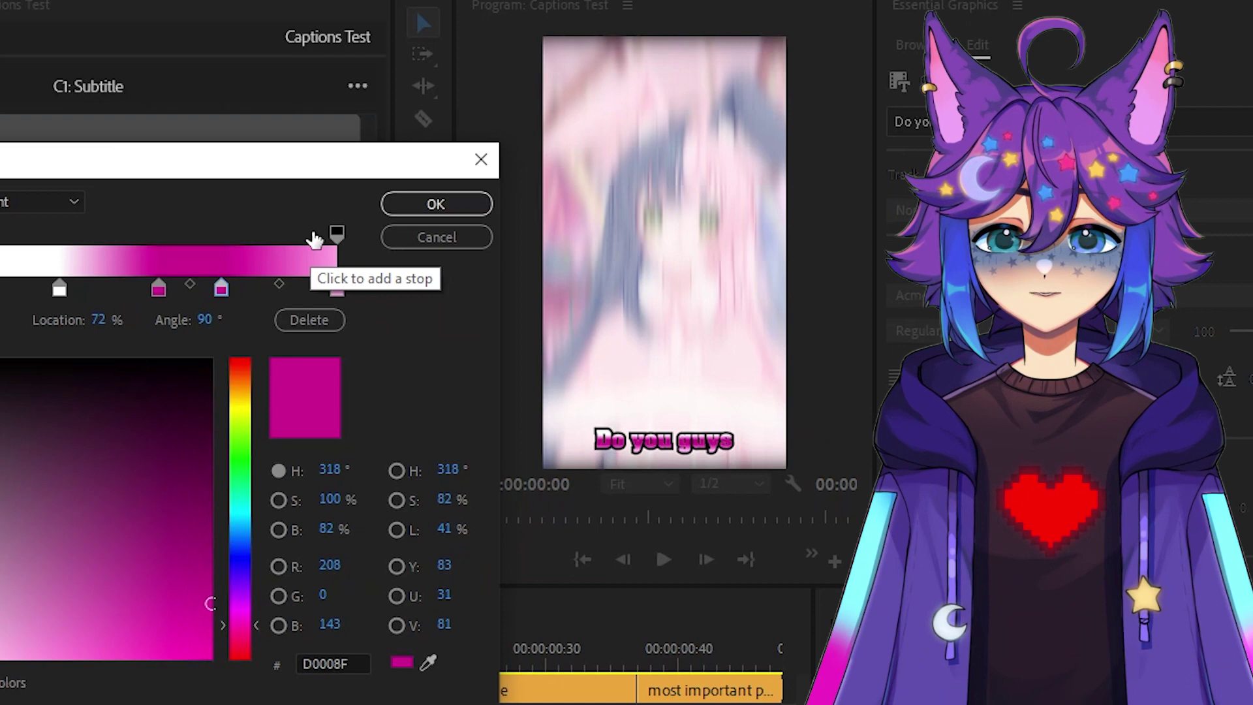
{"action": "left_click", "coordinate": [436, 203]}
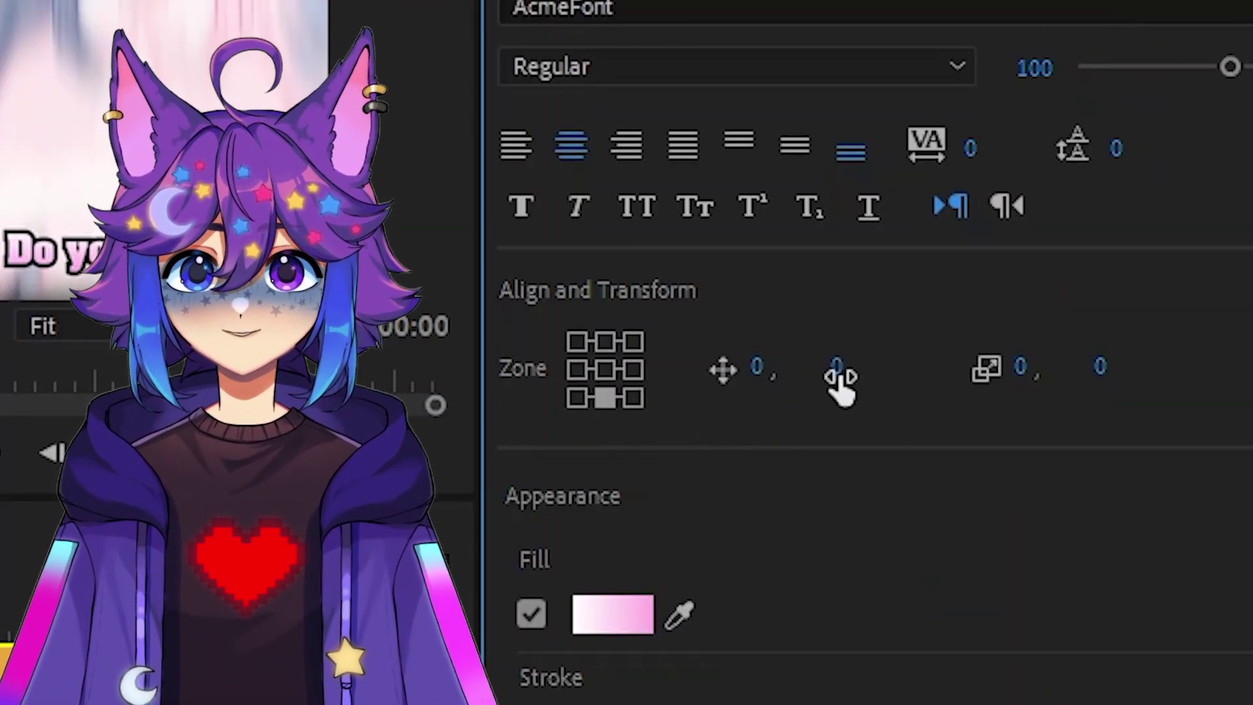
{"action": "left_click_drag", "start_coordinate": [836, 369], "coordinate": [713, 369]}
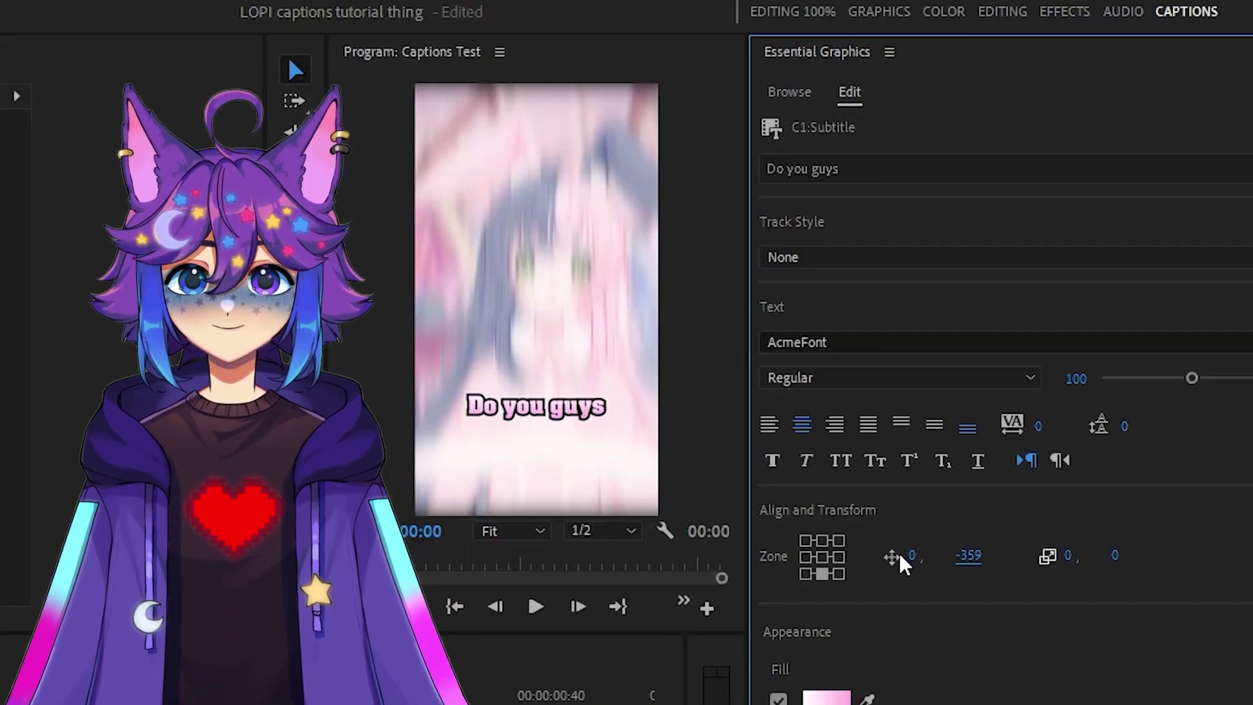
{"action": "left_click_drag", "start_coordinate": [913, 562], "coordinate": [888, 554]}
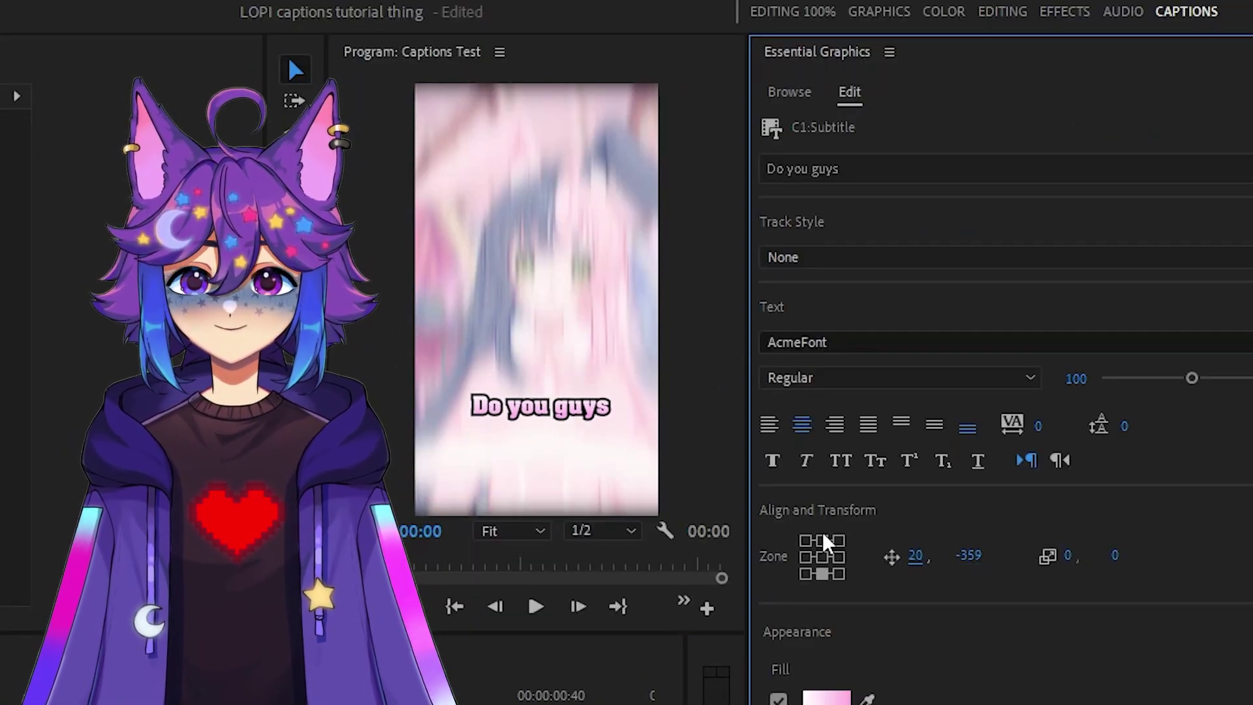
{"action": "key", "text": "ctrl+z"}
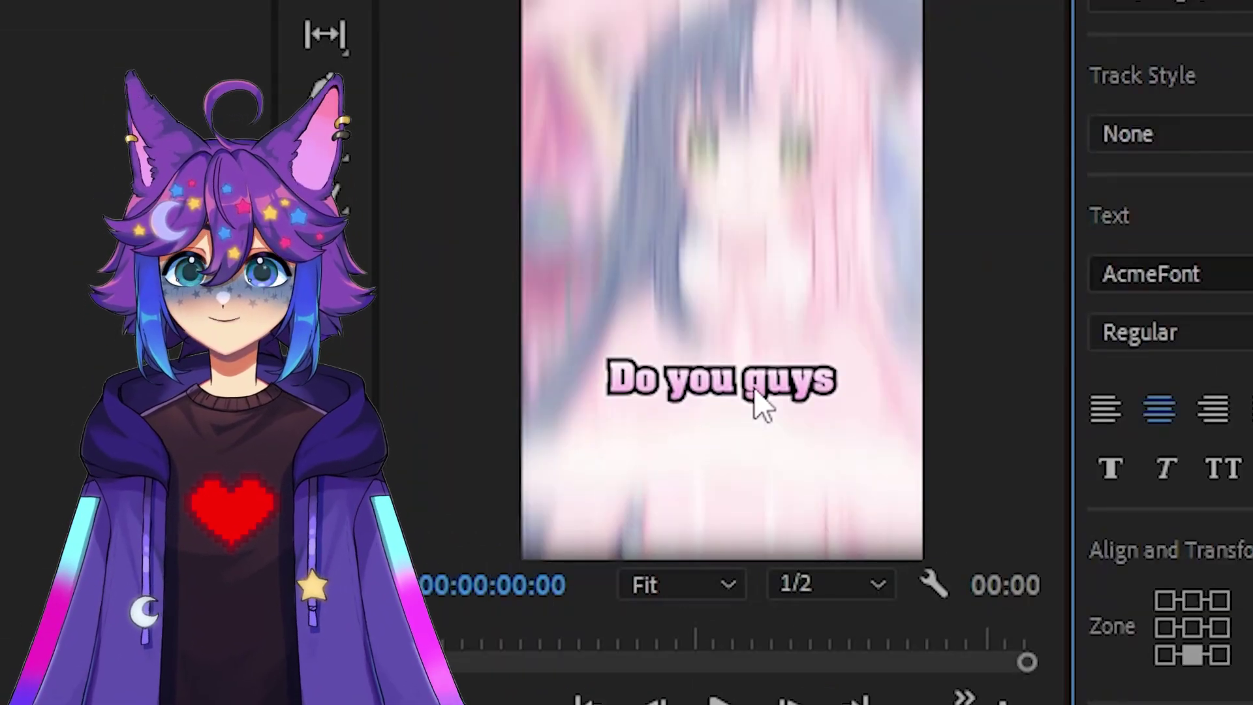
- Append 'hi guys I'm recording a youtube video, hi mom, how' and enlarge the caption box
{"action": "left_click", "coordinate": [557, 415]}
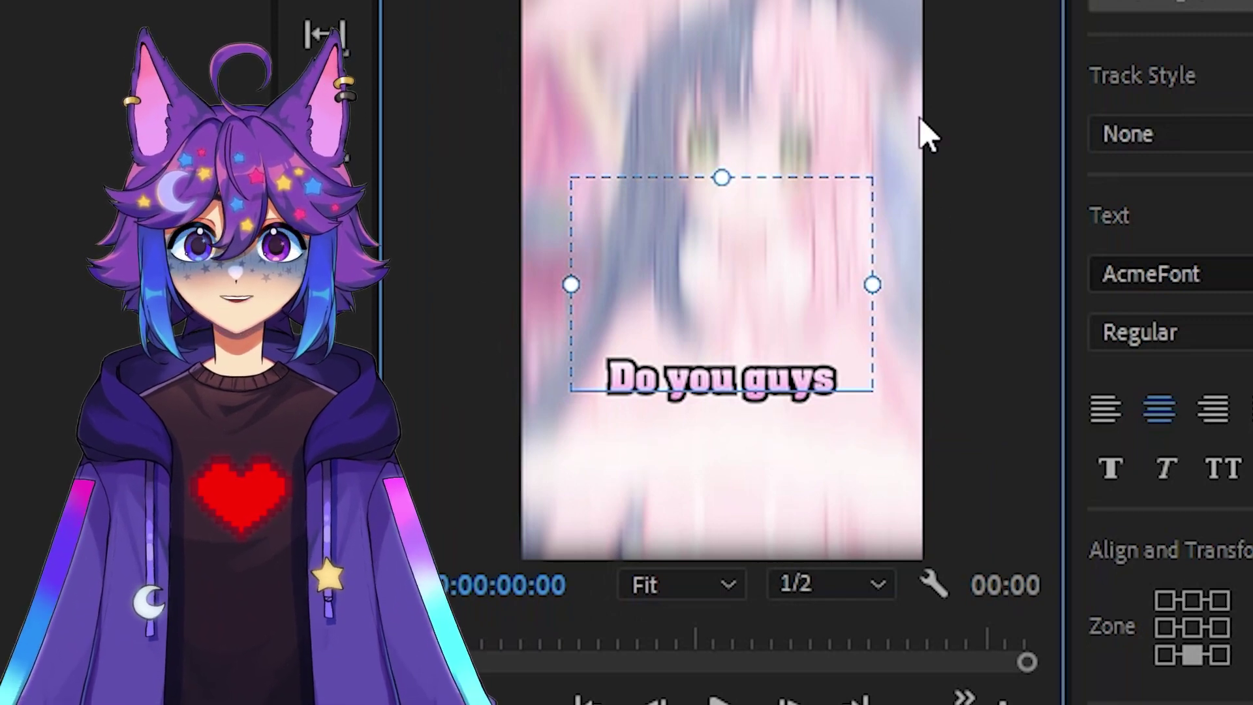
{"action": "double_click", "coordinate": [711, 401]}
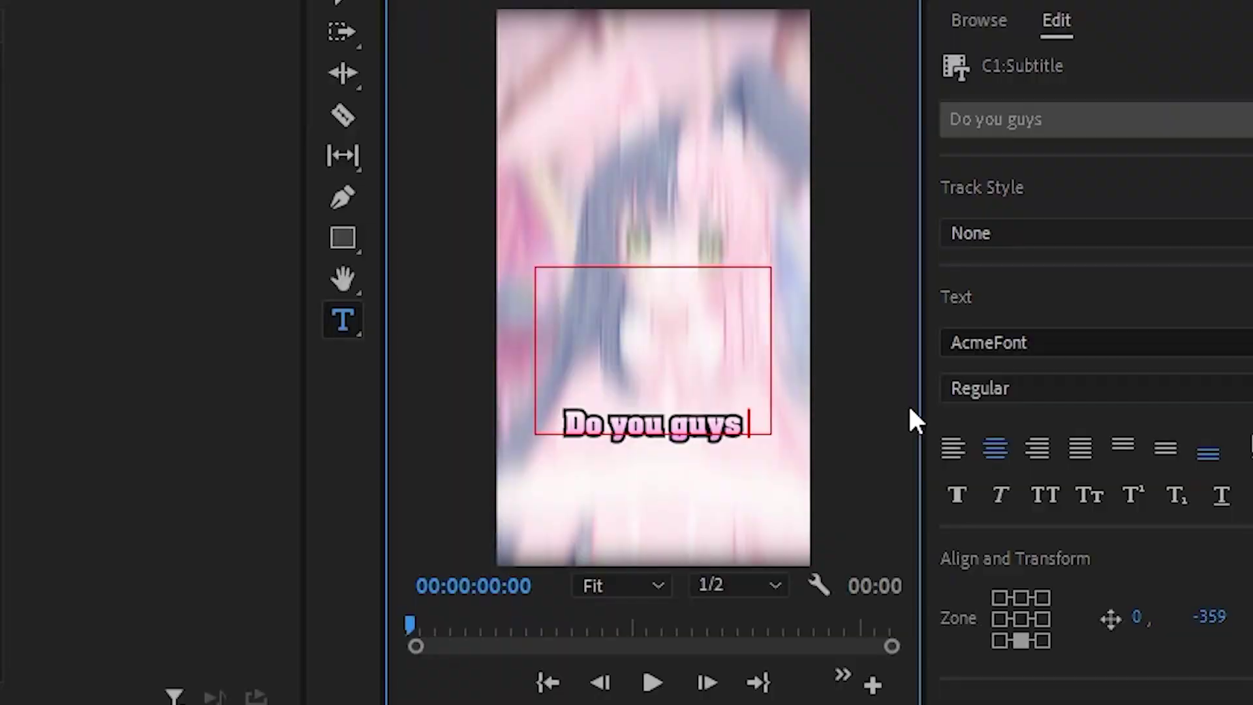
{"action": "type", "text": "hi guys I'm recording a youtube video, hi mo"}
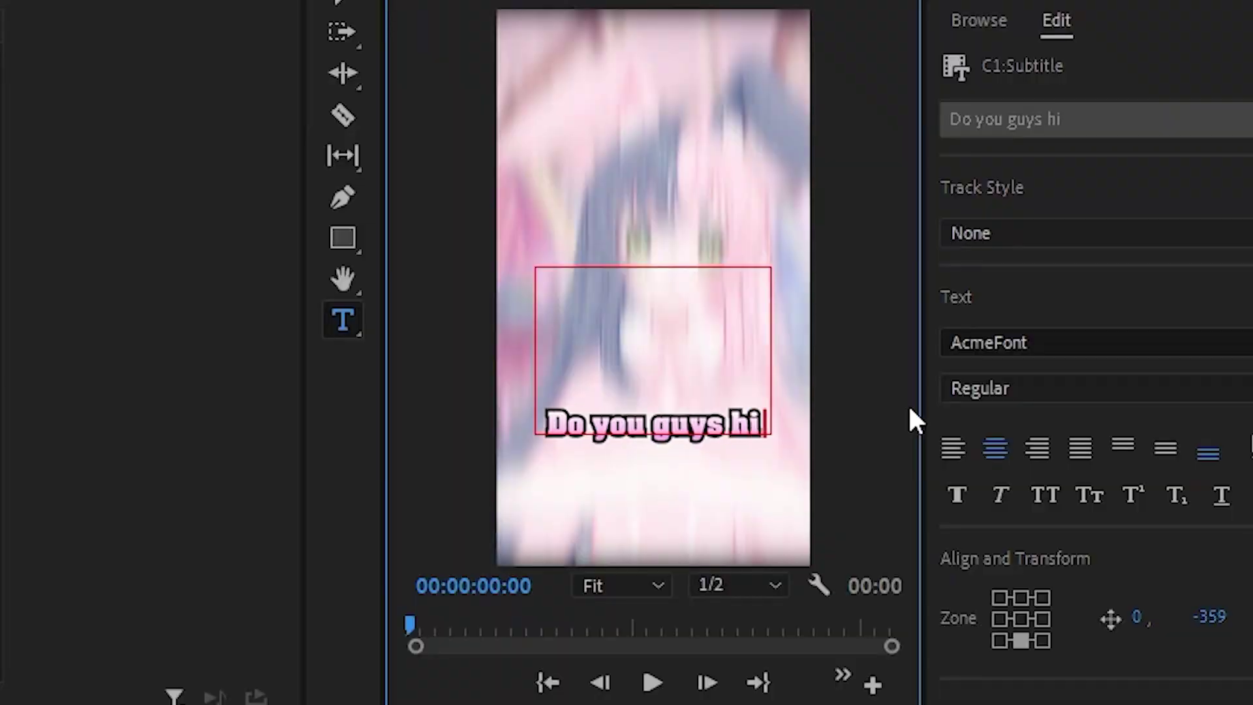
{"action": "type", "text": "m, how"}
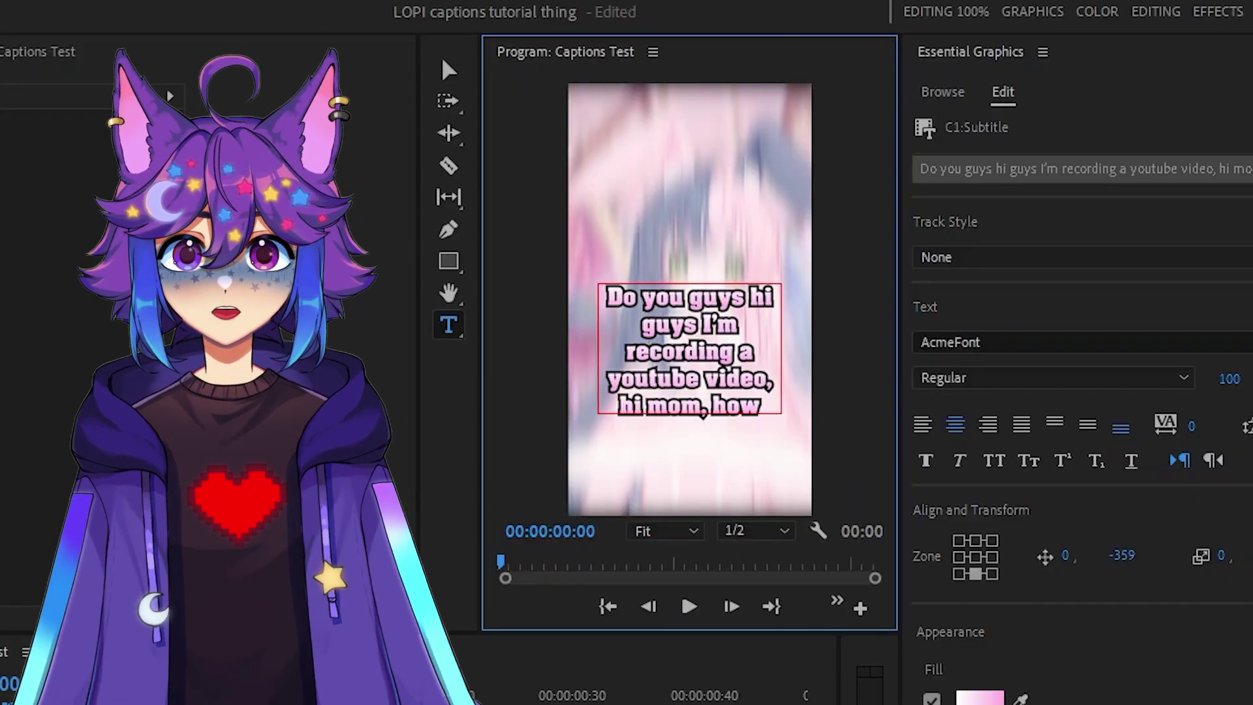
{"action": "key", "text": "v"}
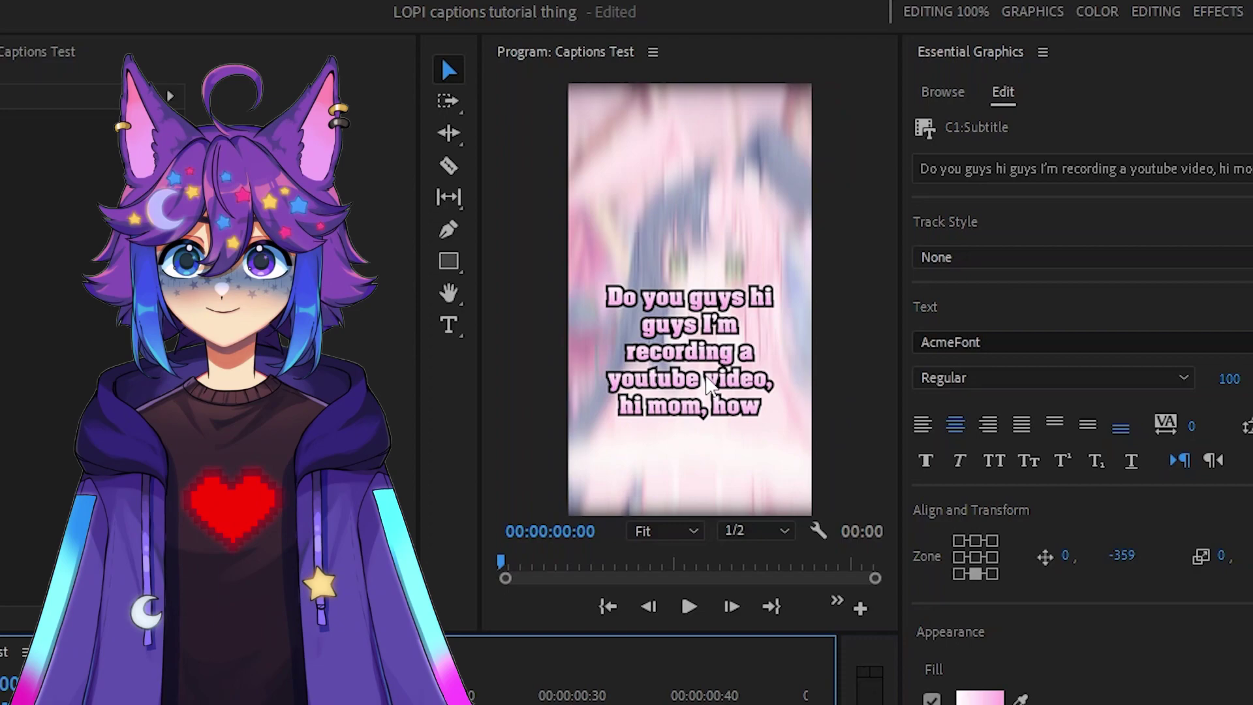
{"action": "left_click", "coordinate": [709, 381]}
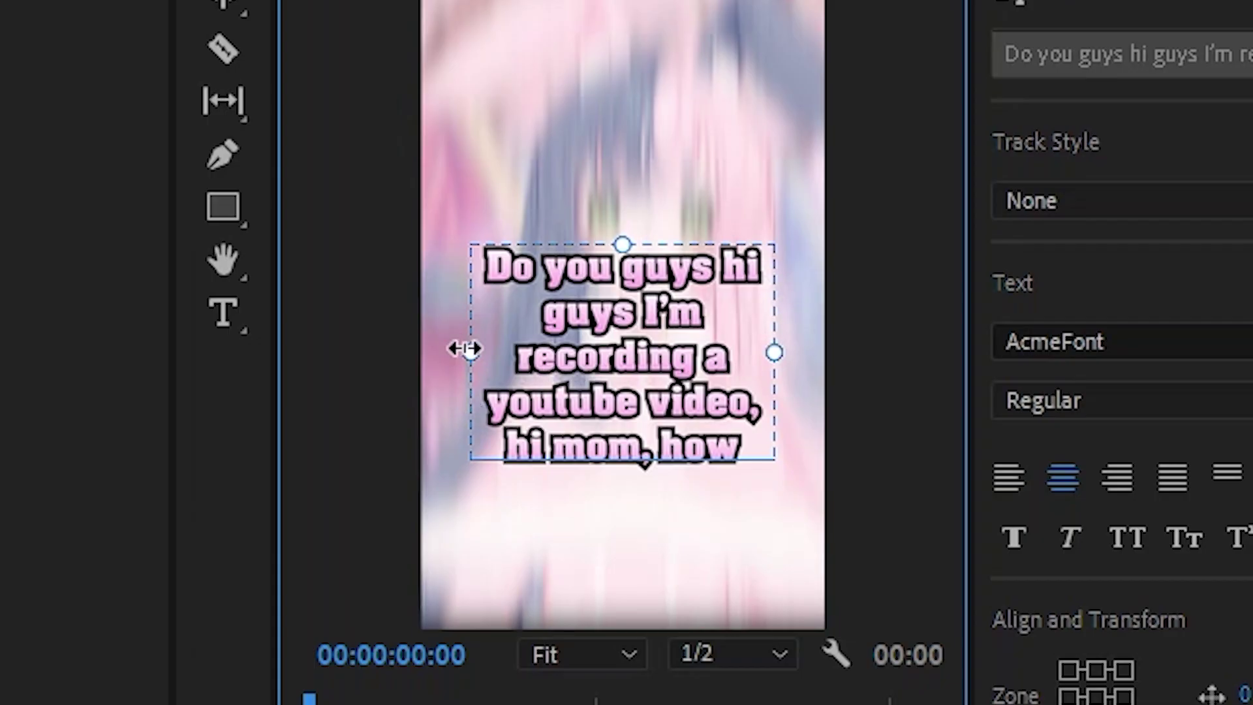
{"action": "left_click_drag", "start_coordinate": [622, 245], "coordinate": [664, 74]}
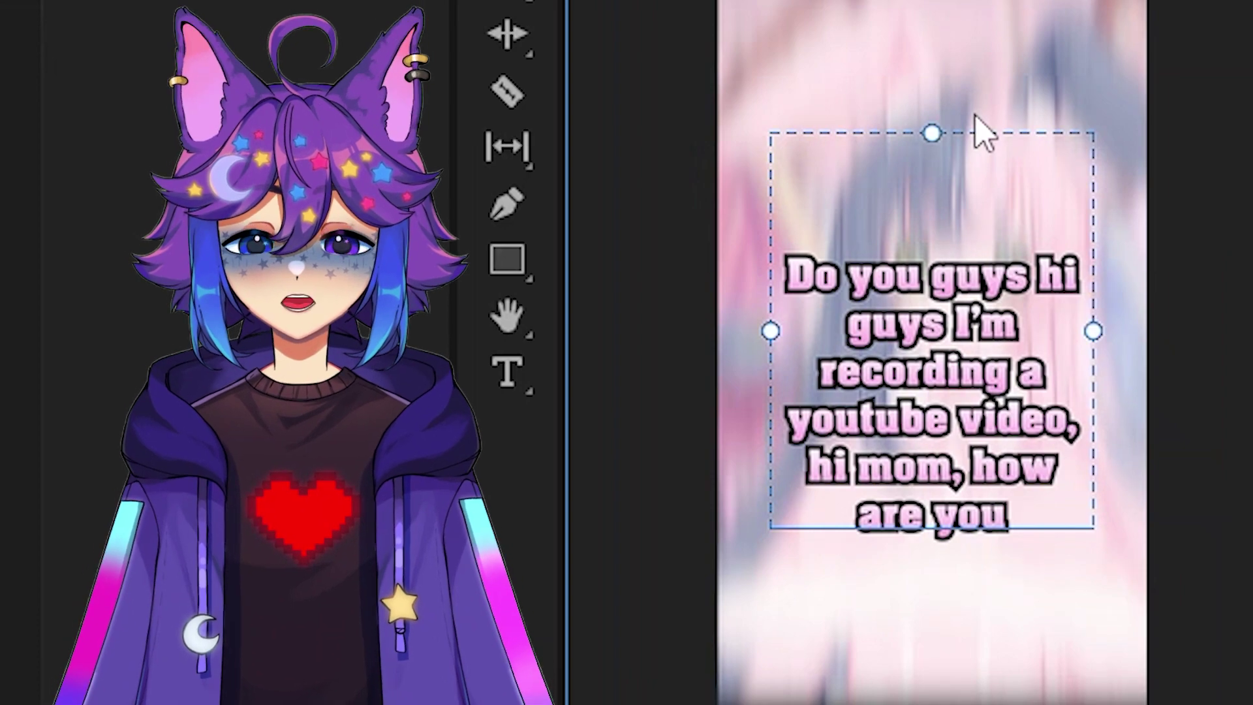
{"action": "left_click_drag", "start_coordinate": [985, 134], "coordinate": [985, 183]}
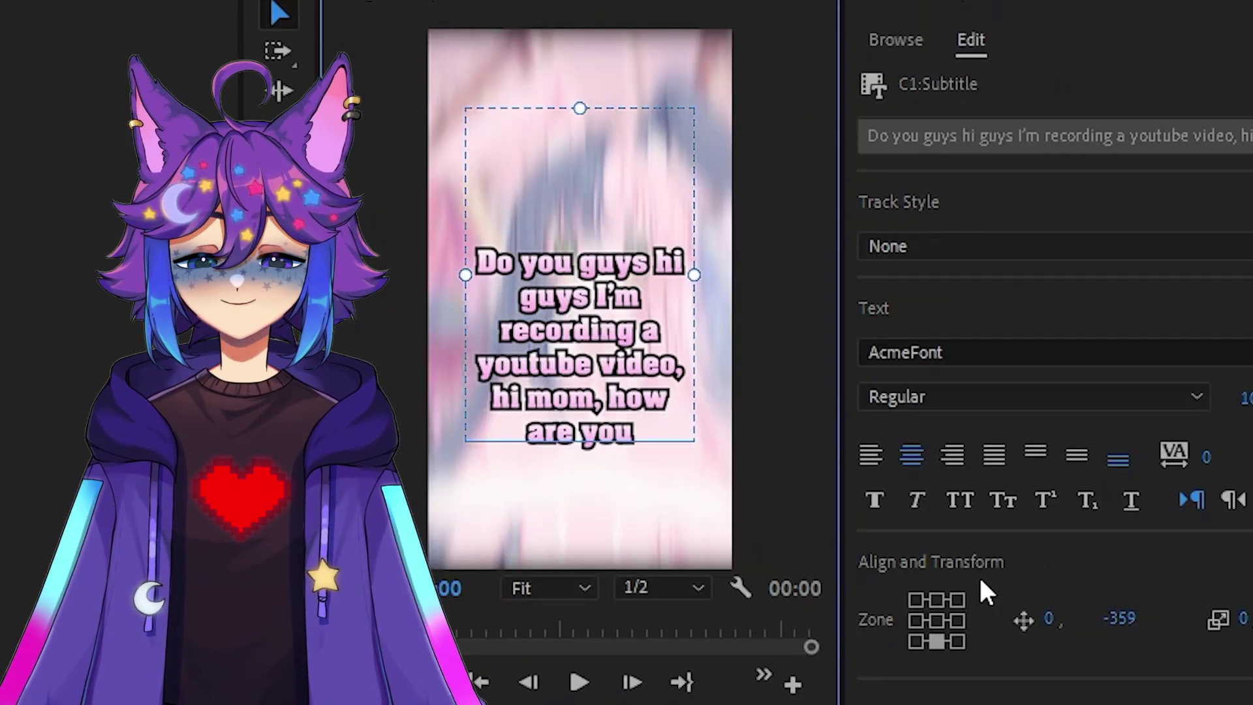
- Test the caption block at each Zone grid position, ending on the centre cell
{"action": "left_click", "coordinate": [936, 599]}
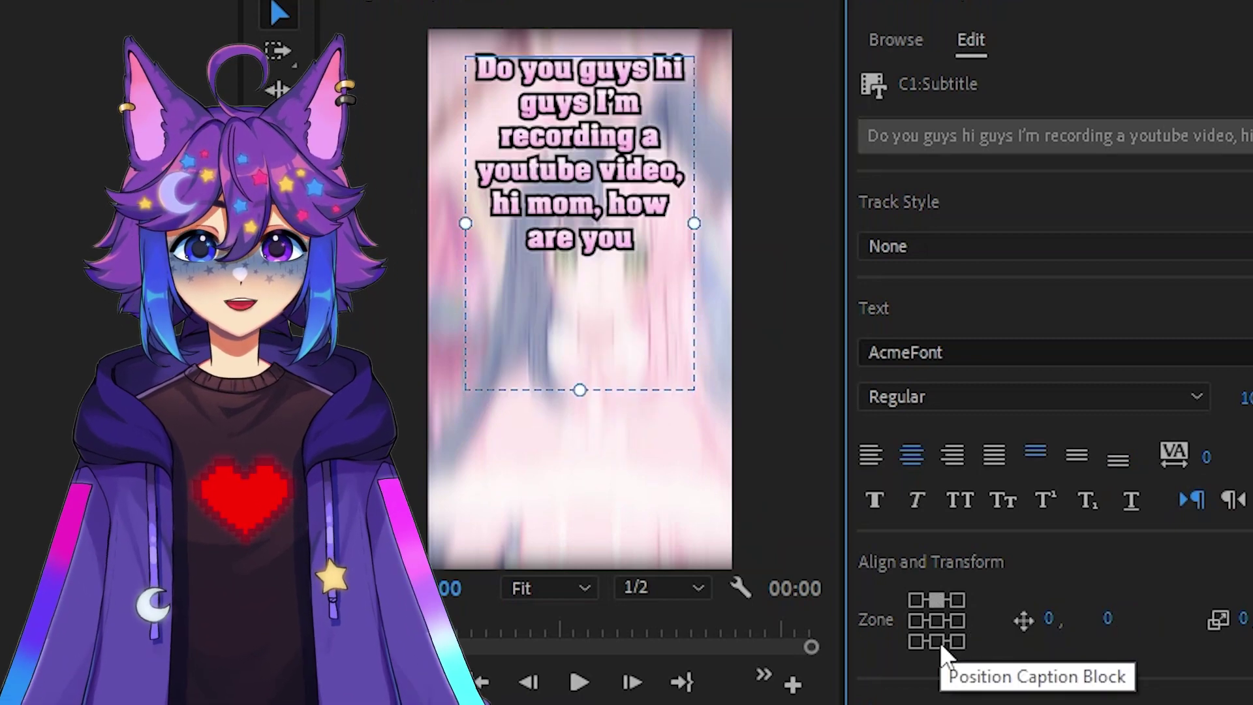
{"action": "left_click", "coordinate": [937, 620]}
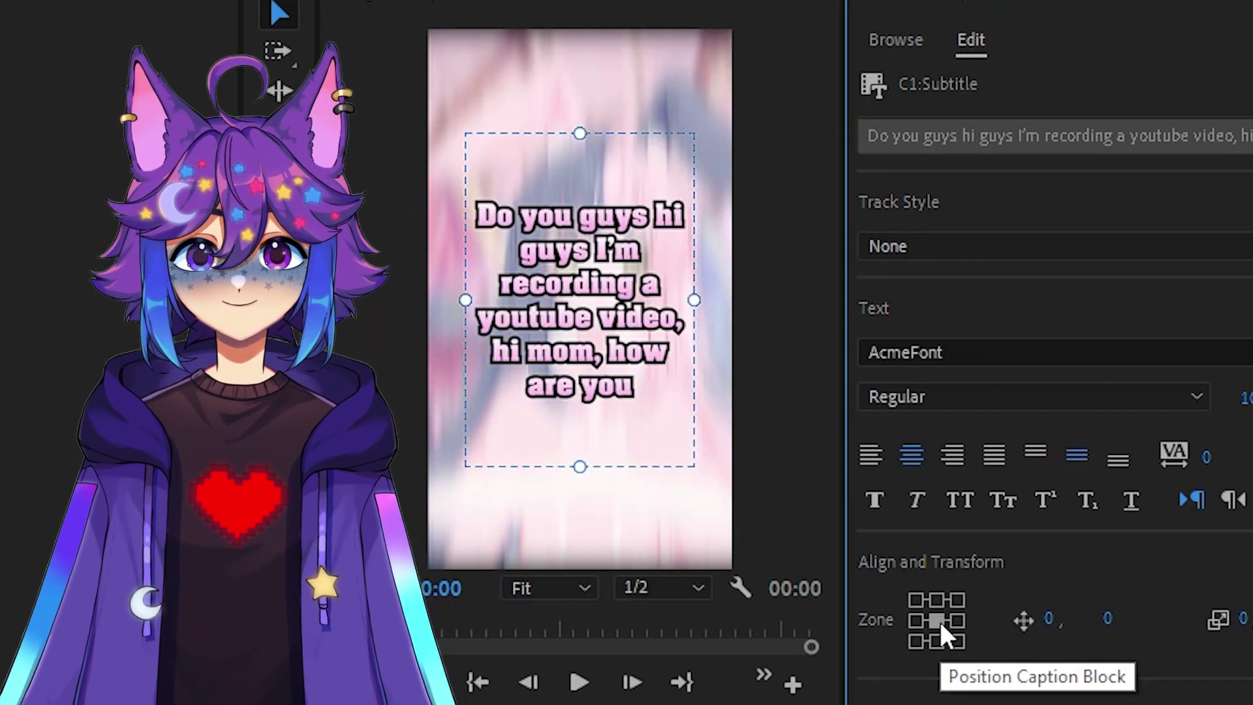
{"action": "left_click", "coordinate": [915, 620]}
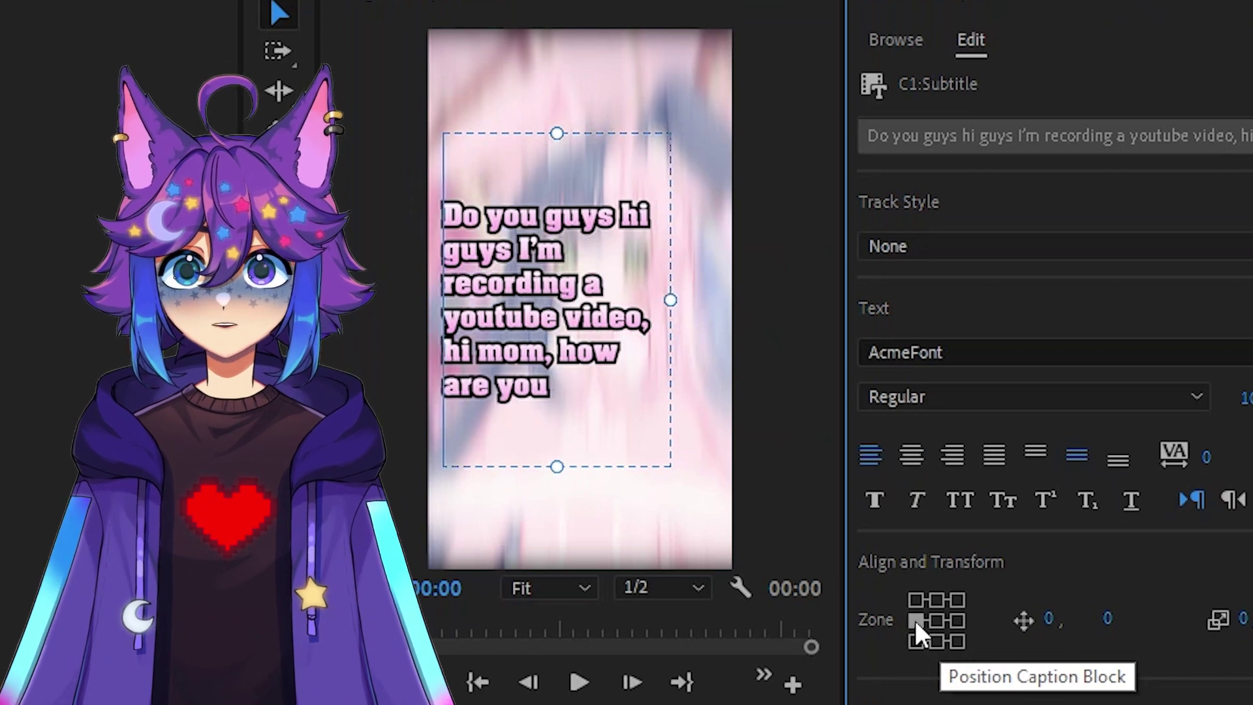
{"action": "left_click", "coordinate": [957, 619]}
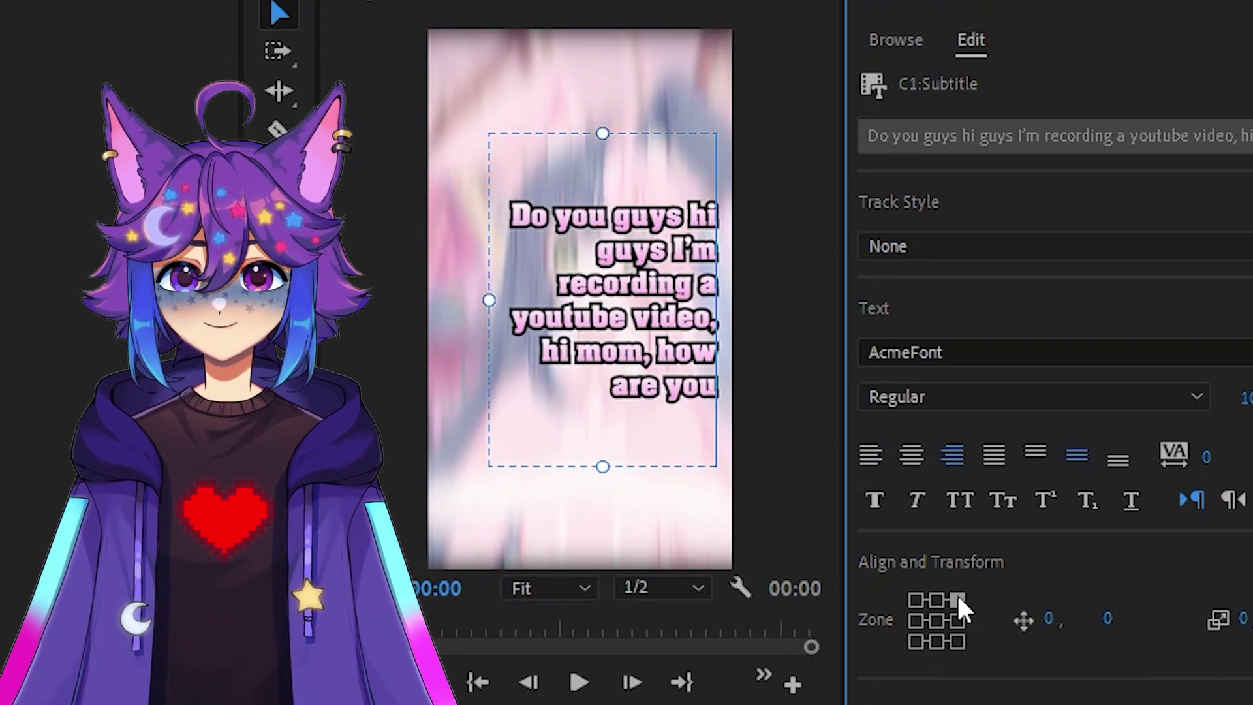
{"action": "left_click", "coordinate": [957, 598]}
{"action": "left_click", "coordinate": [956, 640]}
{"action": "left_click", "coordinate": [914, 642]}
{"action": "left_click", "coordinate": [937, 620]}
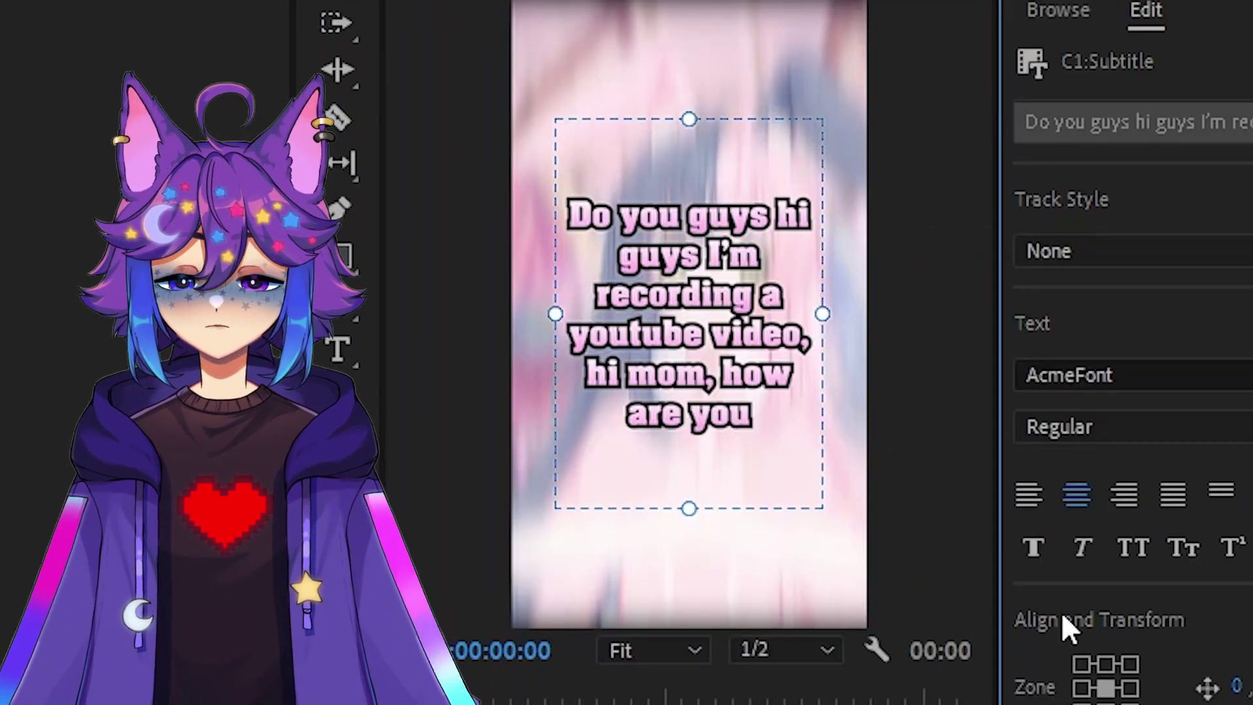
- Delete the extra test words so the caption reads 'Do you guys'
{"action": "double_click", "coordinate": [744, 412]}
{"action": "left_click_drag", "start_coordinate": [784, 430], "coordinate": [770, 217]}
{"action": "key", "text": "BackSpace"}
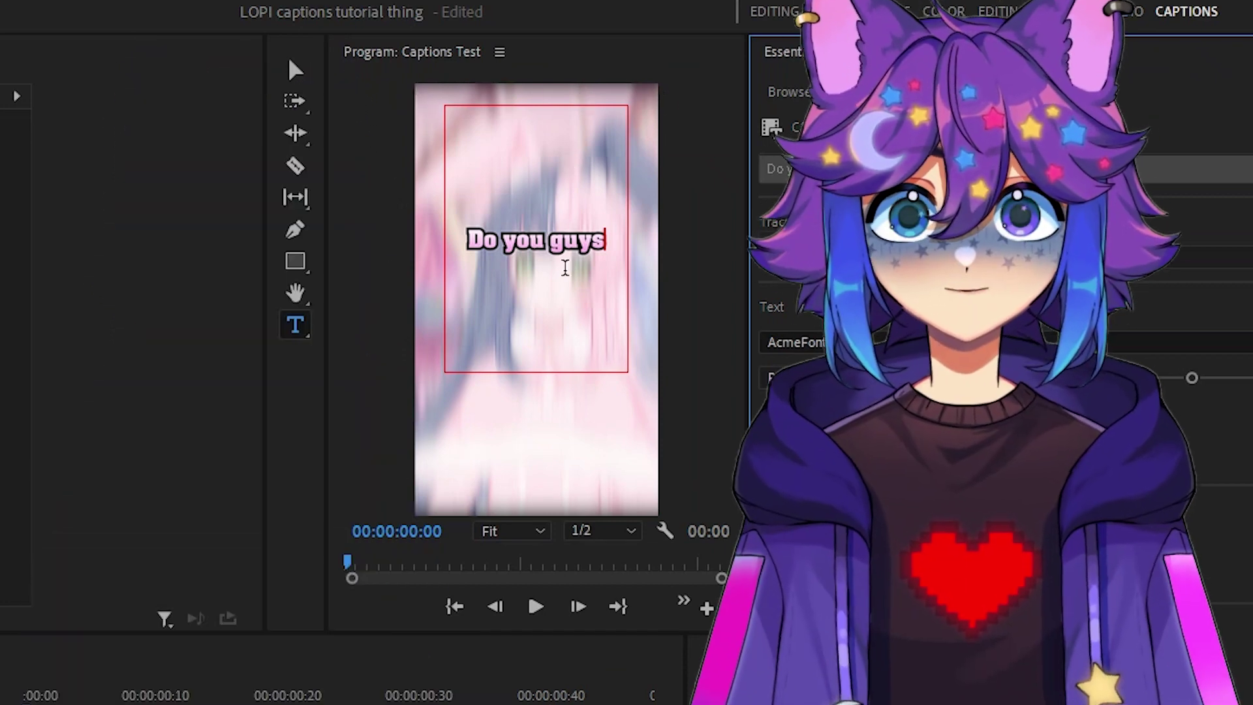
- Shorten the caption box and reposition it by scrubbing the Y position toward -499
{"action": "key", "text": "v"}
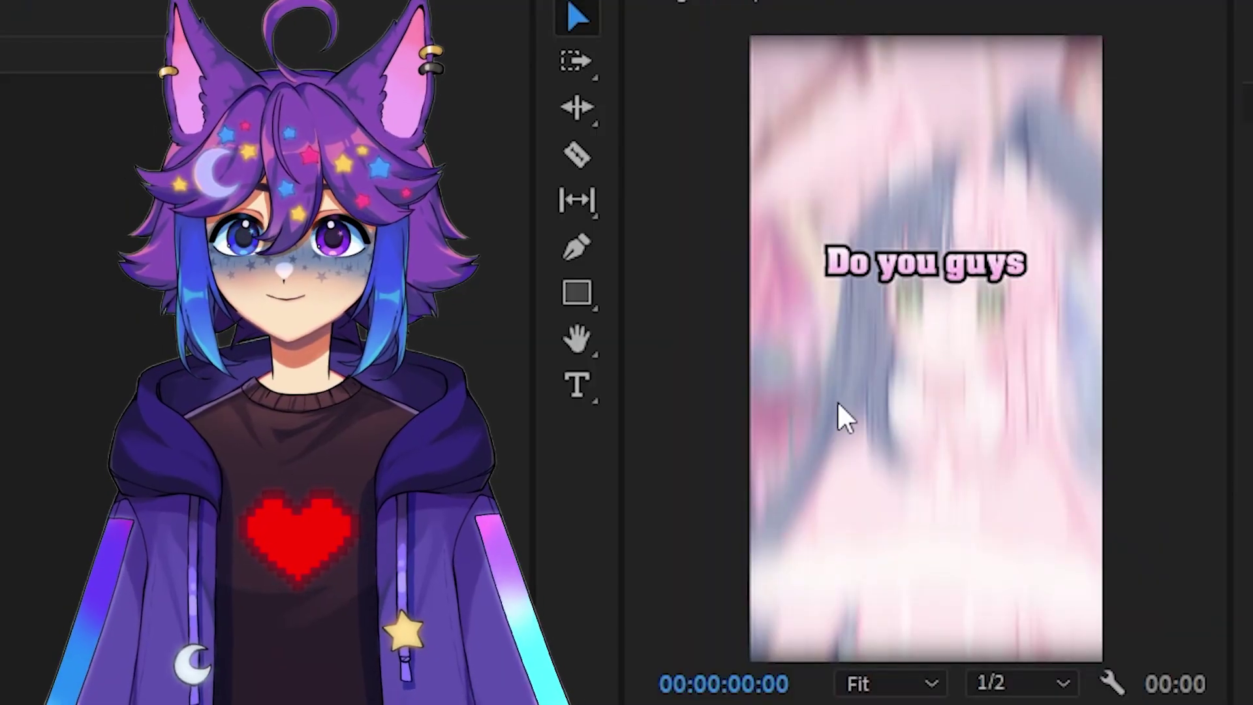
{"action": "left_click", "coordinate": [912, 292]}
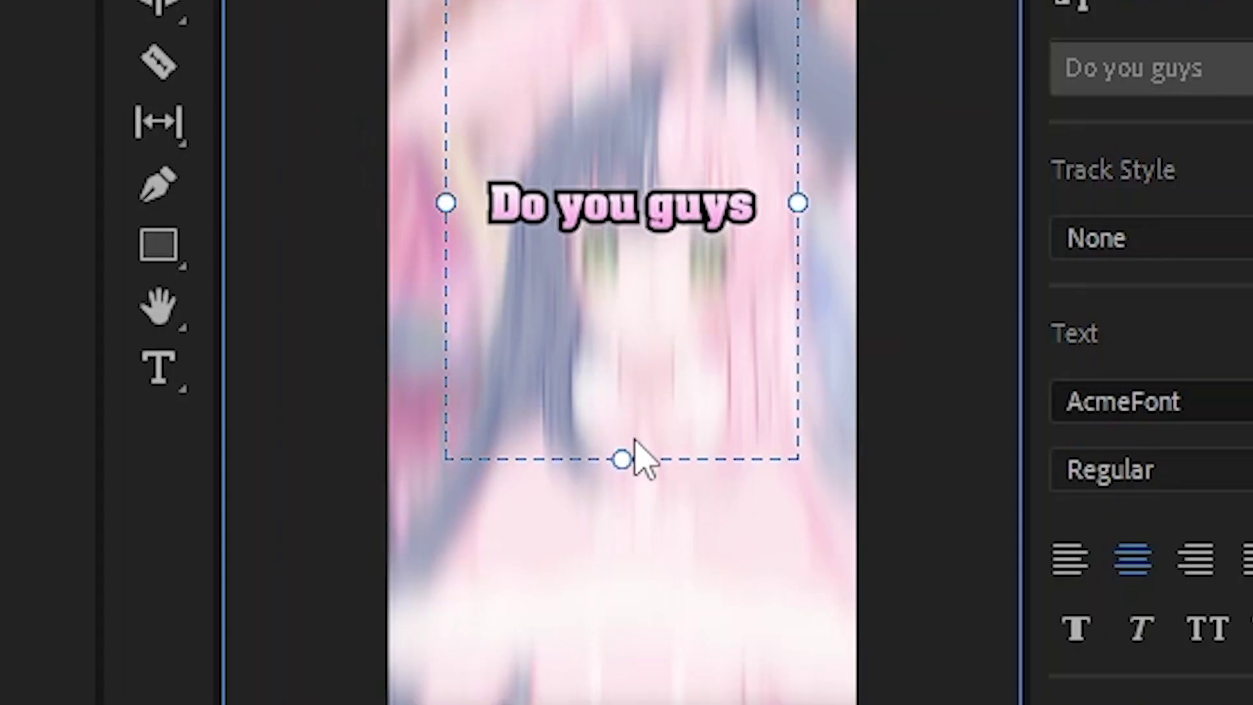
{"action": "left_click_drag", "start_coordinate": [643, 376], "coordinate": [646, 278]}
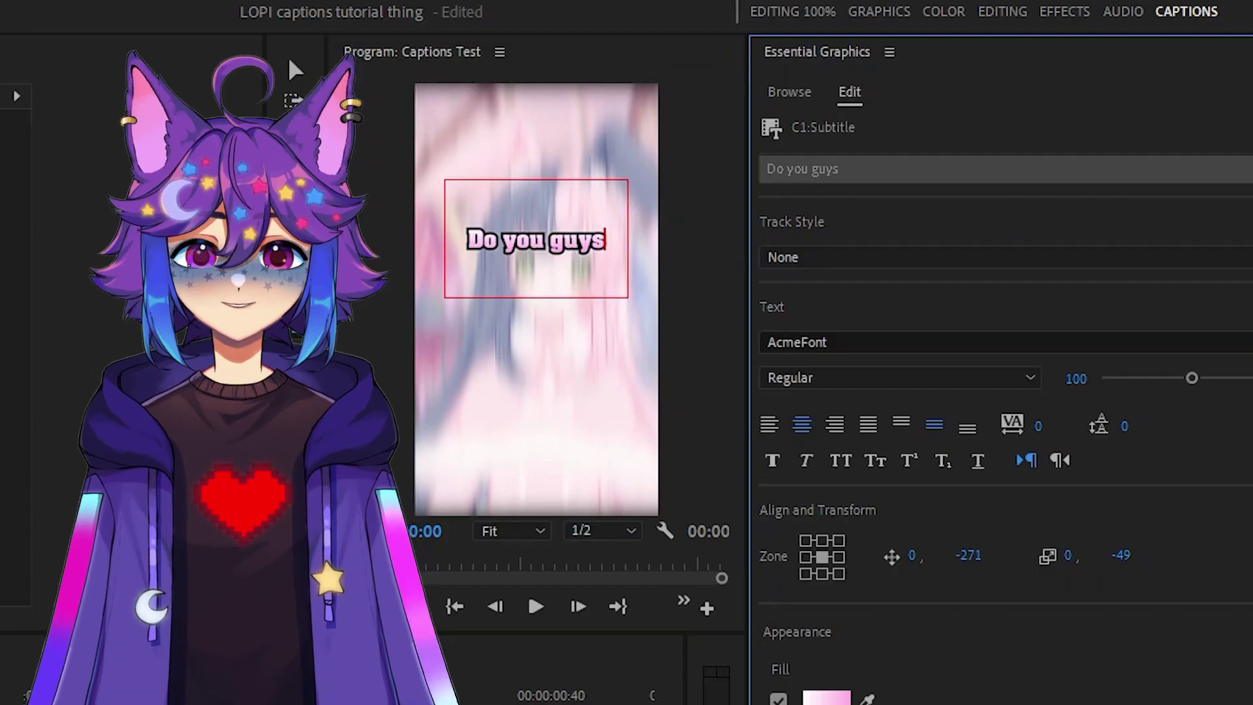
{"action": "left_click_drag", "start_coordinate": [971, 556], "coordinate": [1142, 556]}
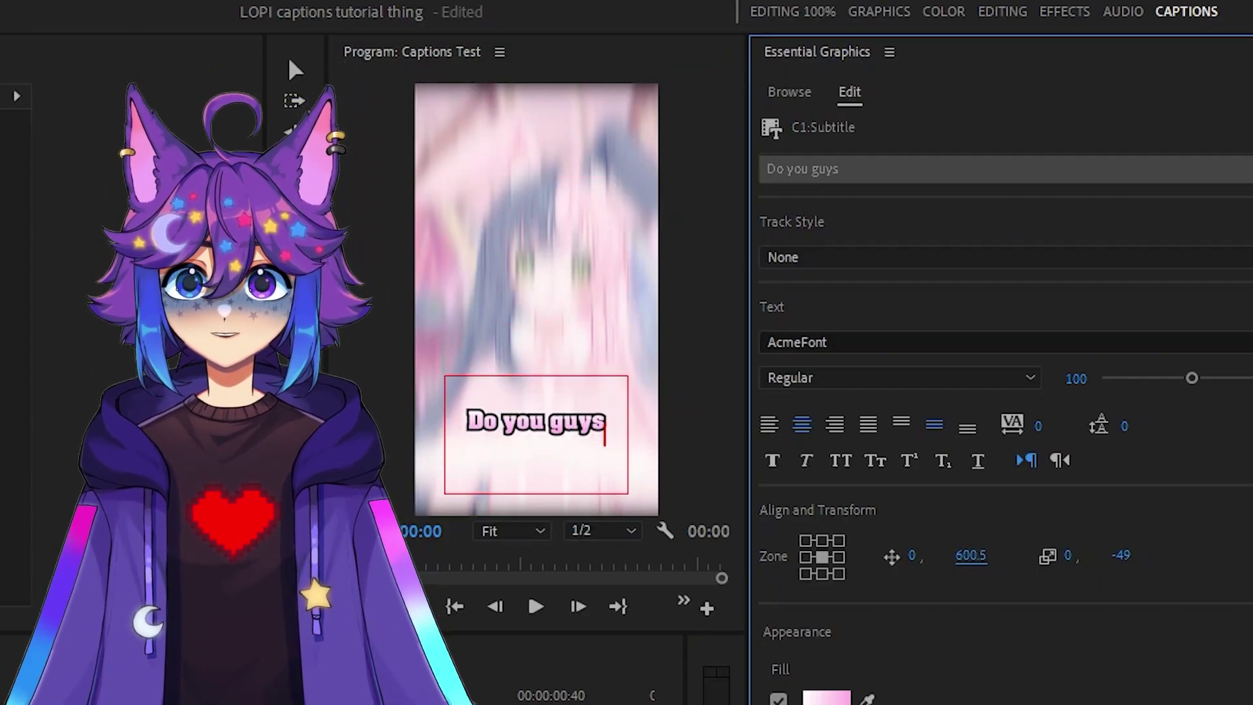
{"action": "left_click_drag", "start_coordinate": [971, 556], "coordinate": [970, 582]}
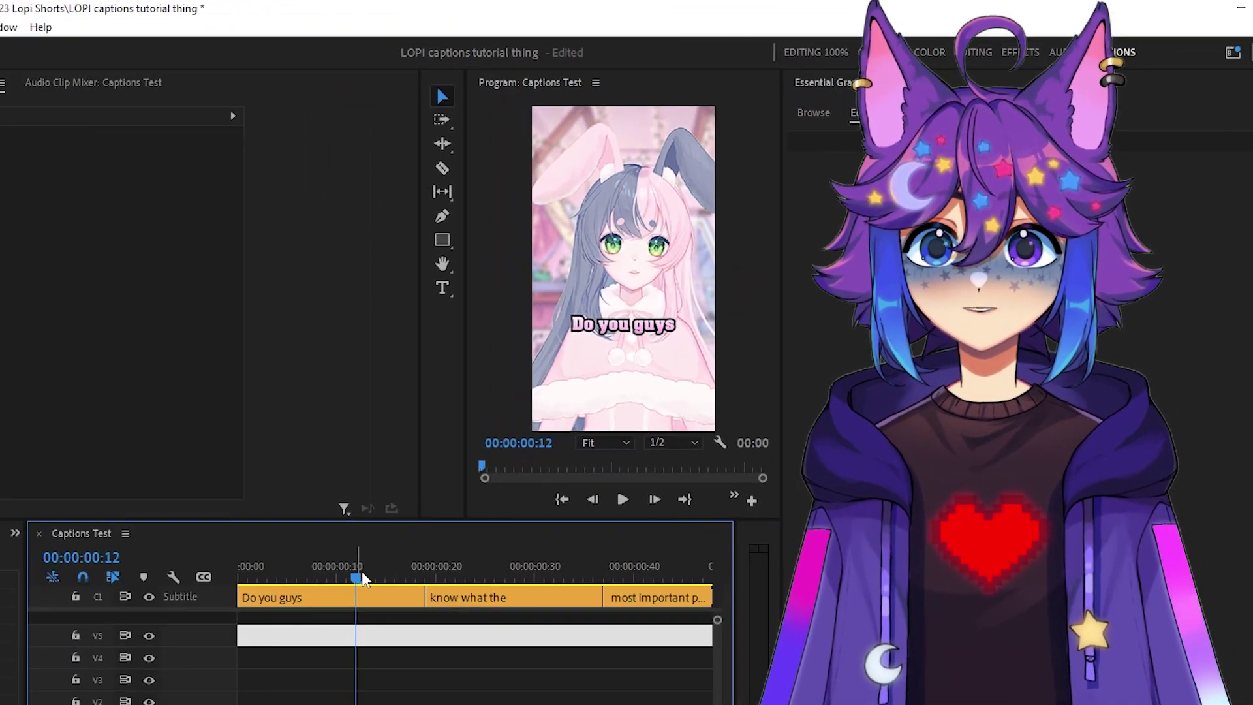
- Scrub the playhead forward to preview the next caption, 'know what the'
{"action": "left_click_drag", "start_coordinate": [189, 692], "coordinate": [320, 684]}
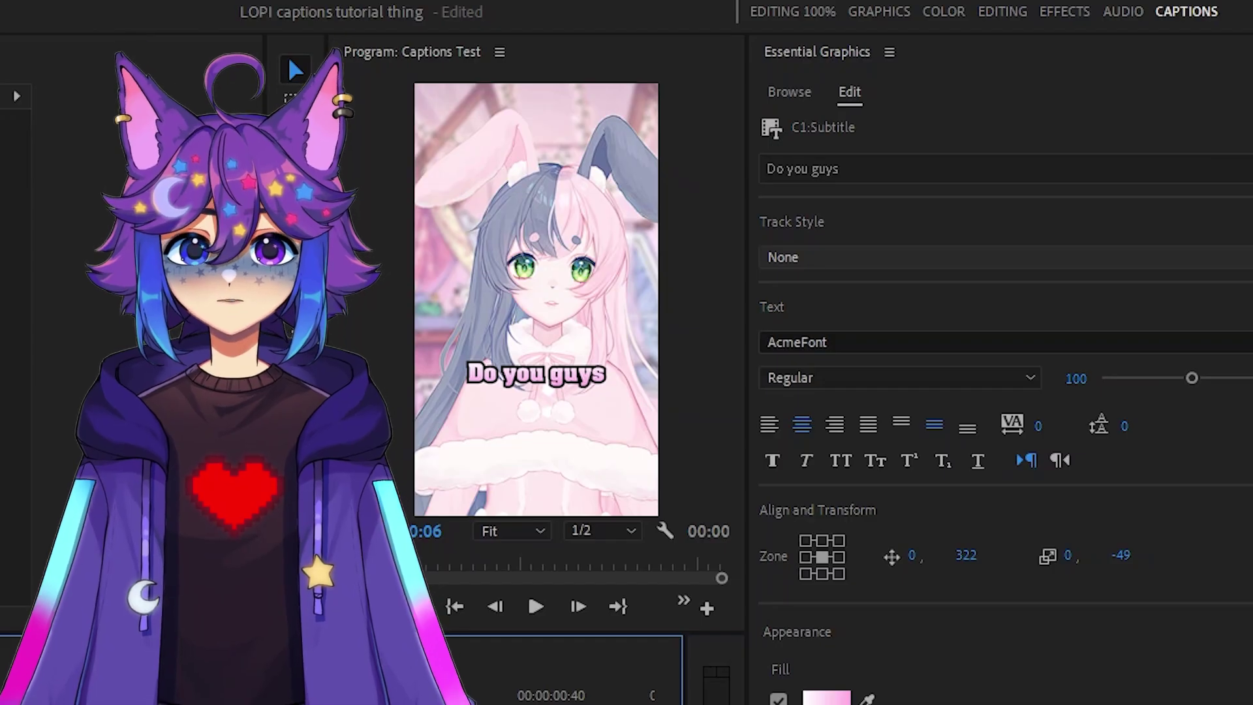
- Create a new track style named LOPI TEST FONT from the Track Style dropdown
{"action": "left_click", "coordinate": [300, 308]}
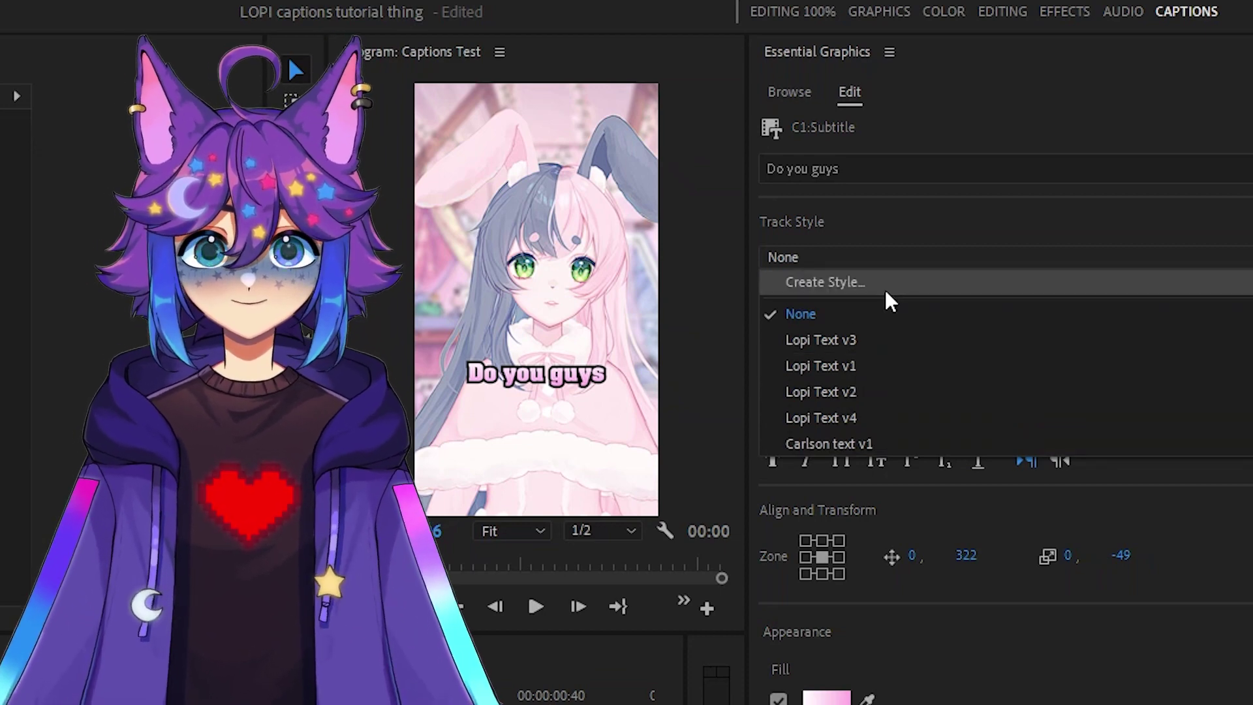
{"action": "left_click", "coordinate": [886, 285]}
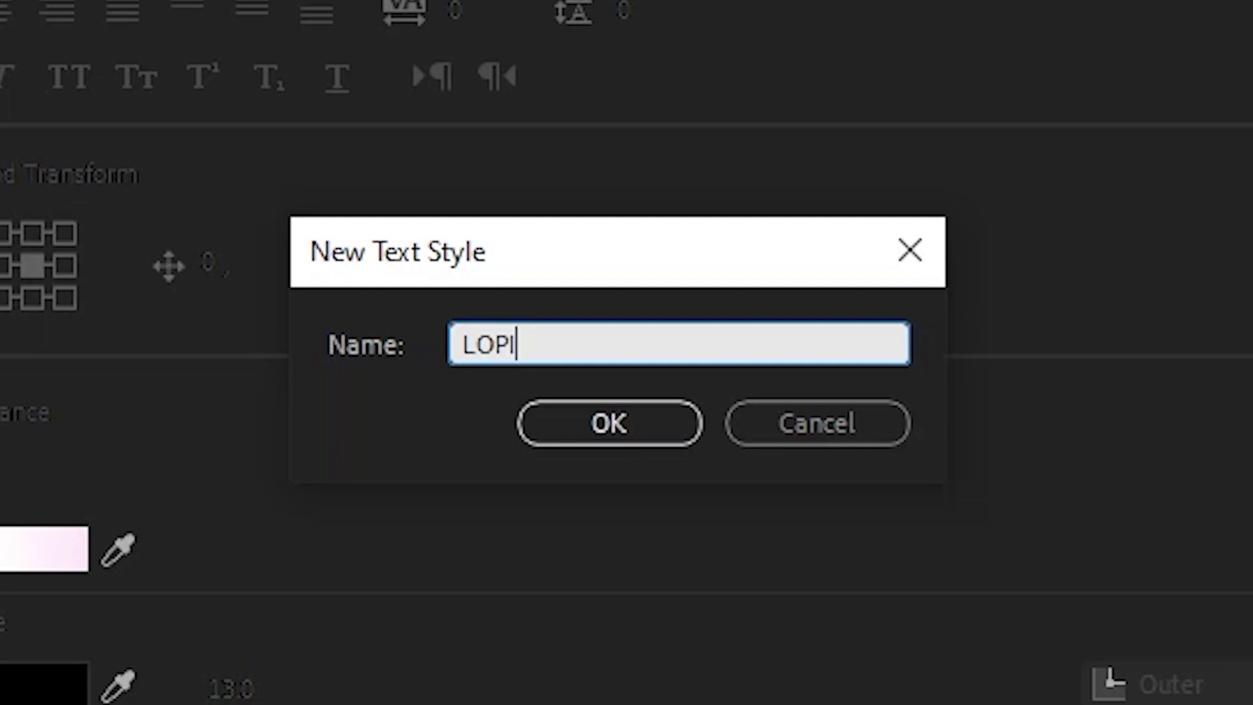
{"action": "type", "text": "LOPI TEST FONT"}
{"action": "left_click", "coordinate": [607, 430]}
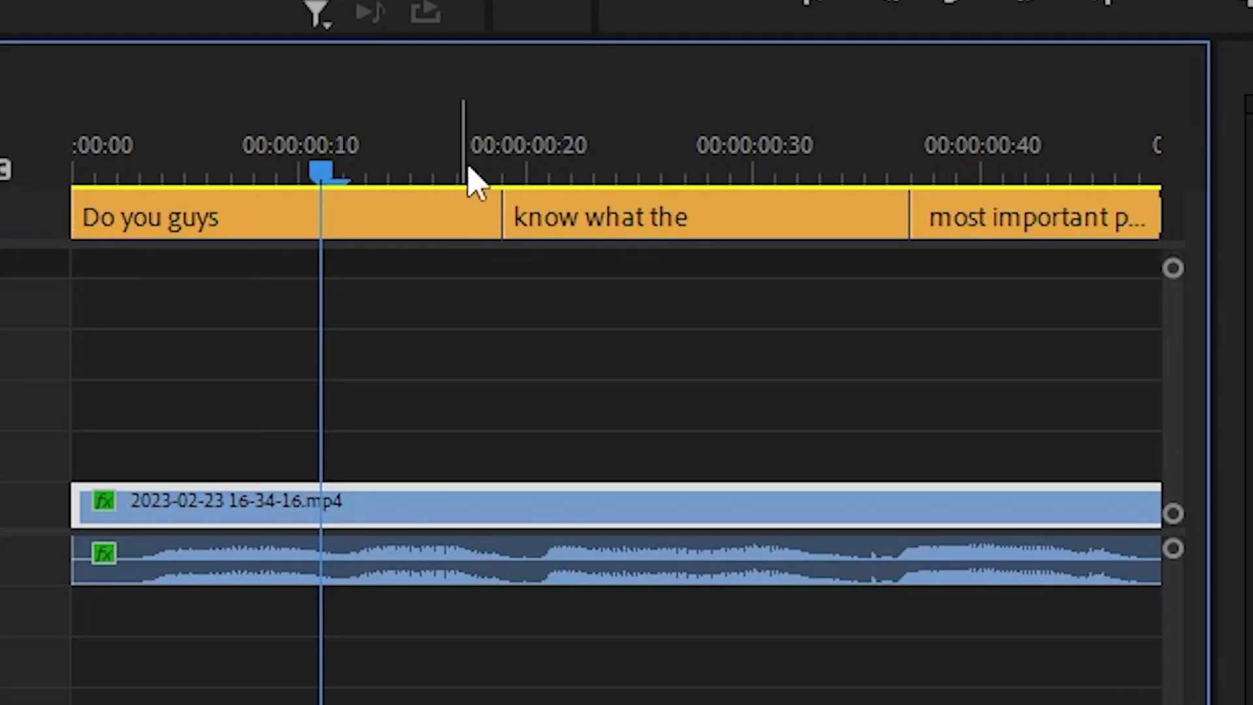
- Scrub further into the sequence and bring up the Project panel's bins and files
{"action": "left_click_drag", "start_coordinate": [469, 171], "coordinate": [728, 171]}
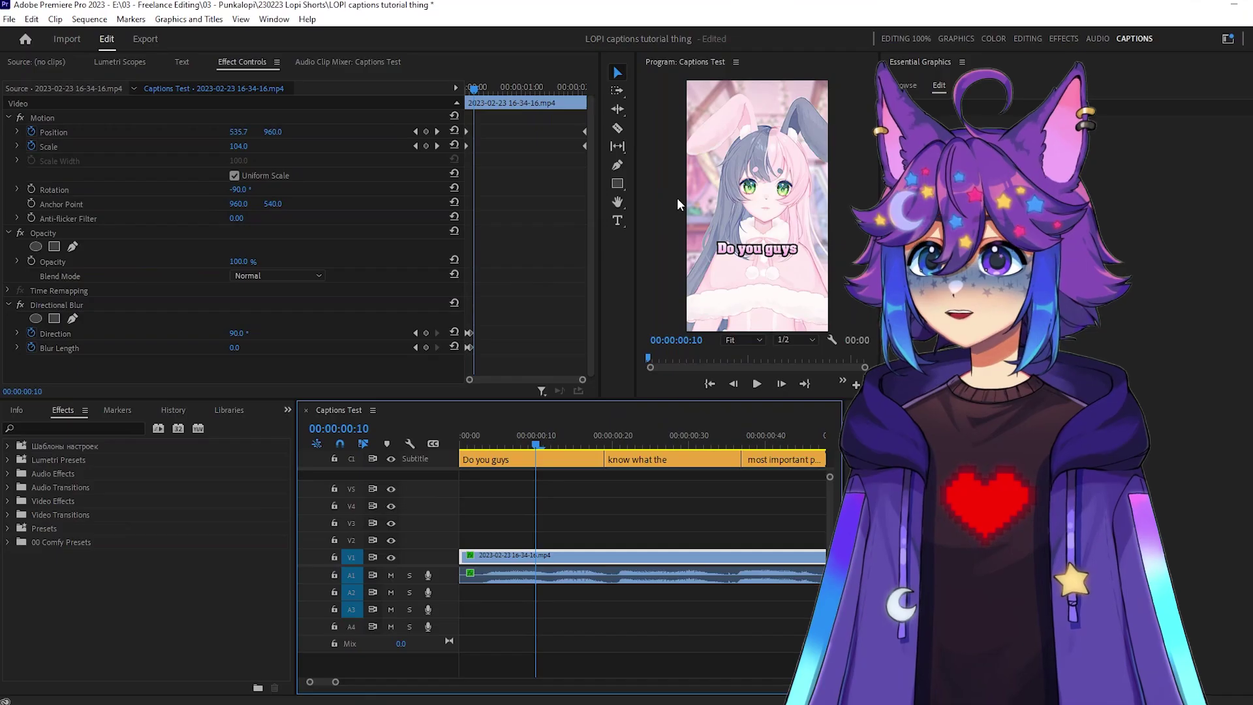
{"action": "left_click", "coordinate": [229, 410]}
{"action": "key", "text": "shift+1"}
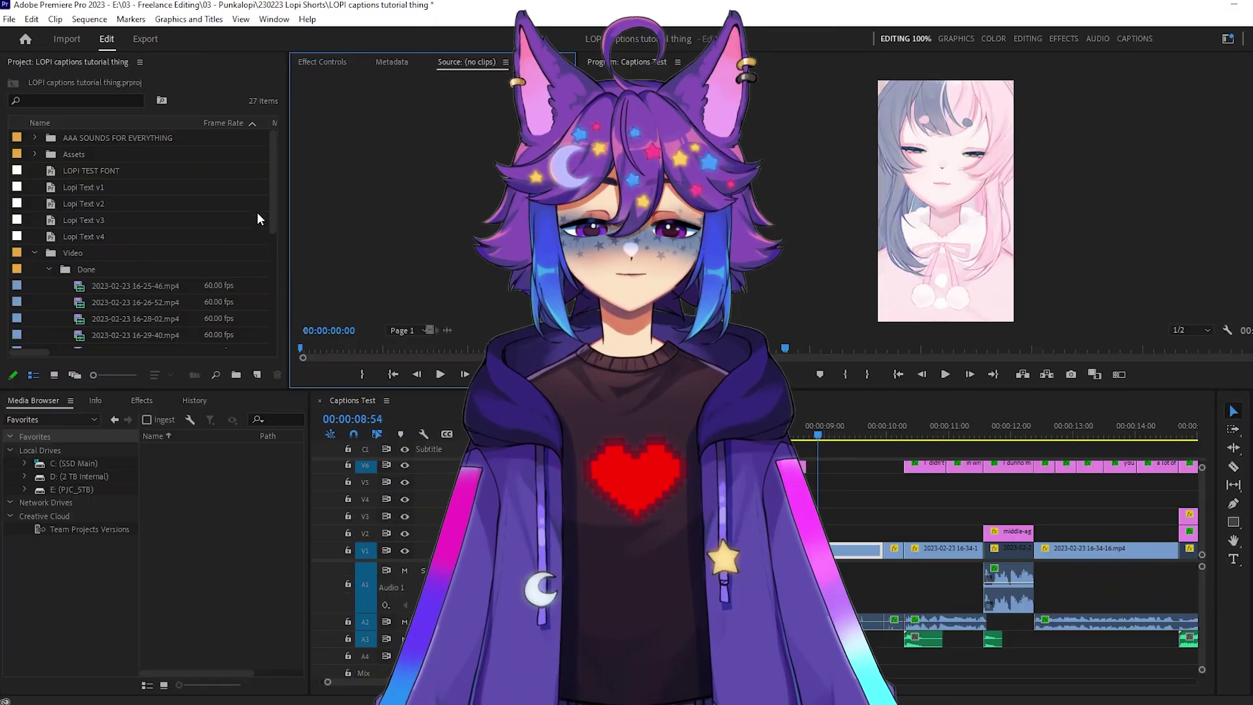
- Select LOPI TEST FONT in the project bin, comparing it with Lopi Text v1 and v2
{"action": "left_click", "coordinate": [104, 175]}
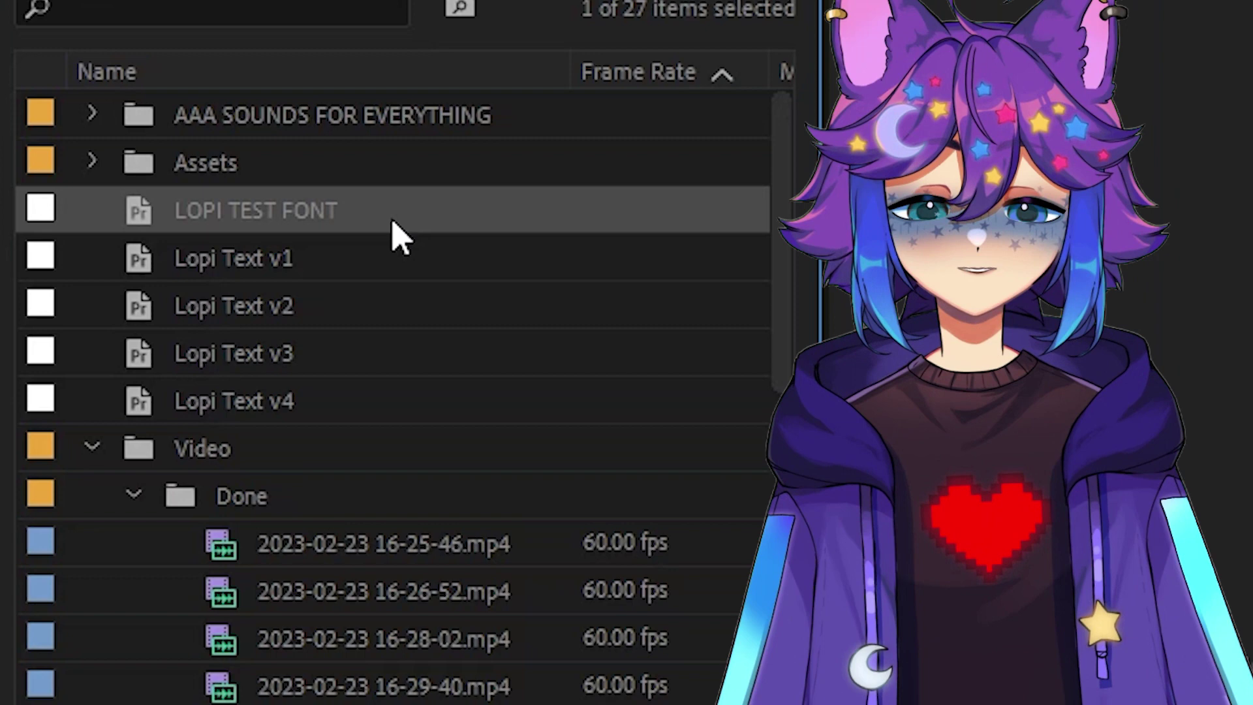
{"action": "left_click", "coordinate": [332, 248]}
{"action": "left_click", "coordinate": [325, 225]}
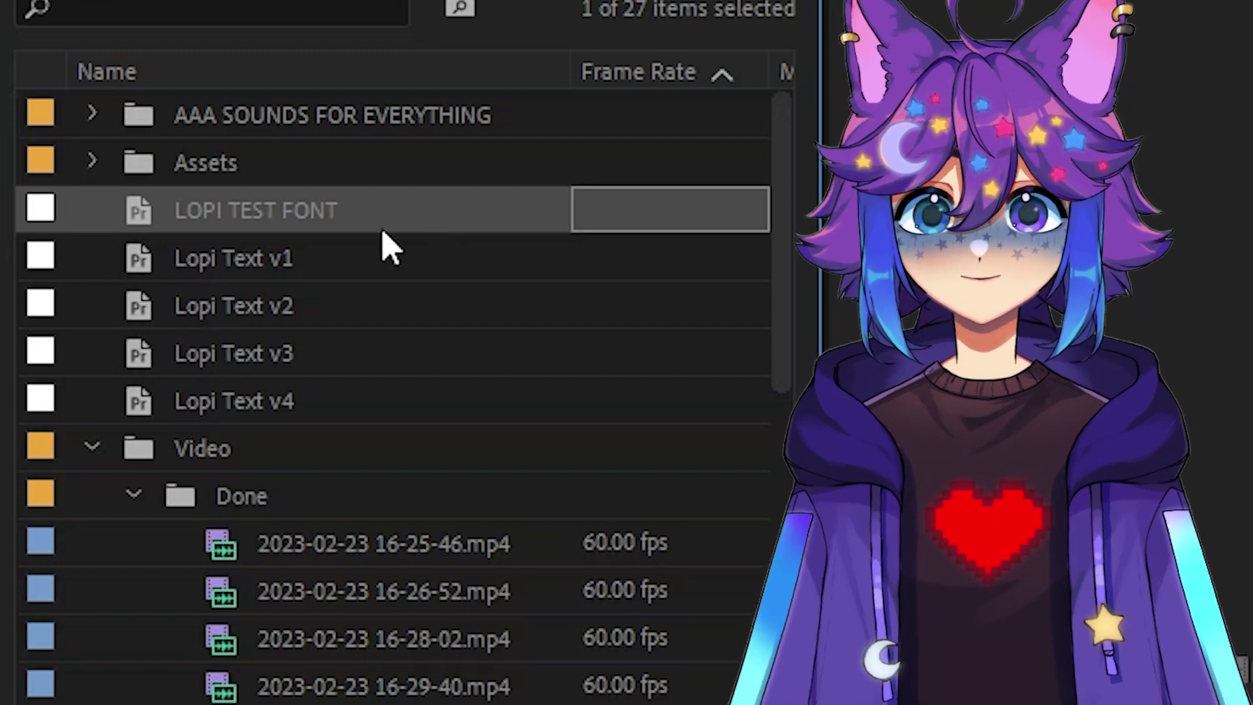
{"action": "left_click", "coordinate": [330, 268]}
{"action": "left_click", "coordinate": [315, 308]}
{"action": "left_click", "coordinate": [316, 207]}
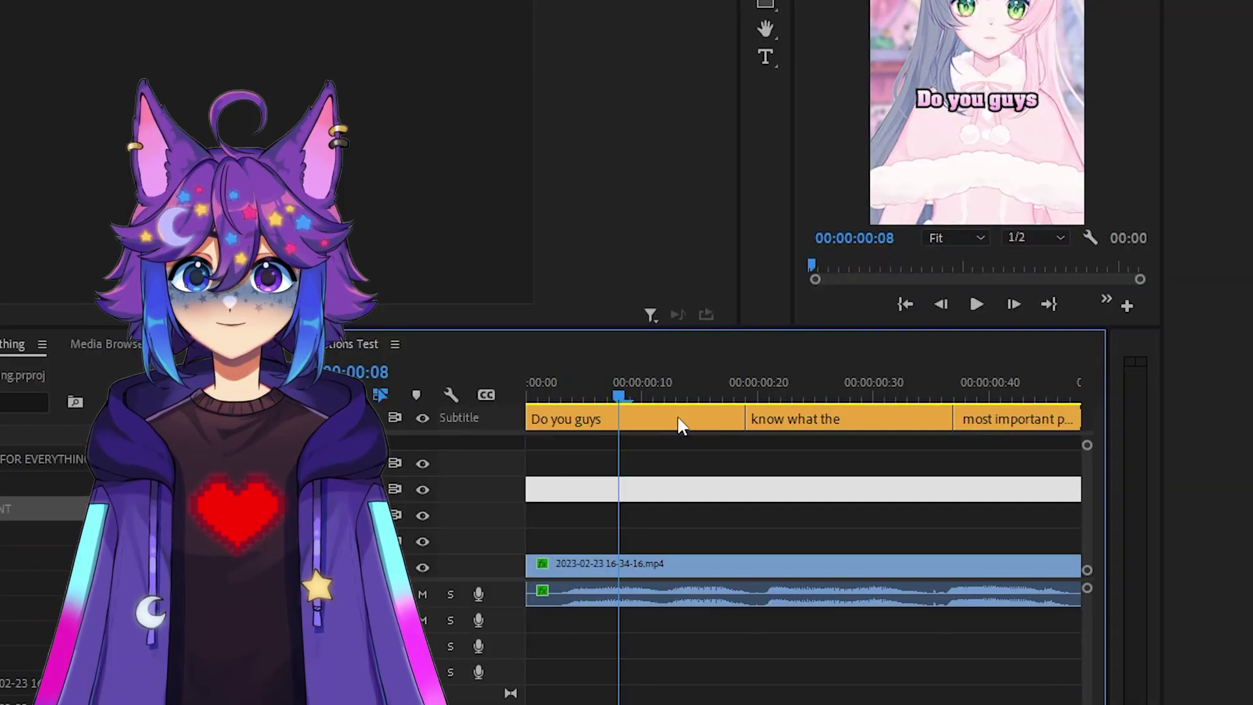
- Add a Subtitle-format caption track from the Subtitle track header's Add Track option
{"action": "left_click", "coordinate": [576, 460]}
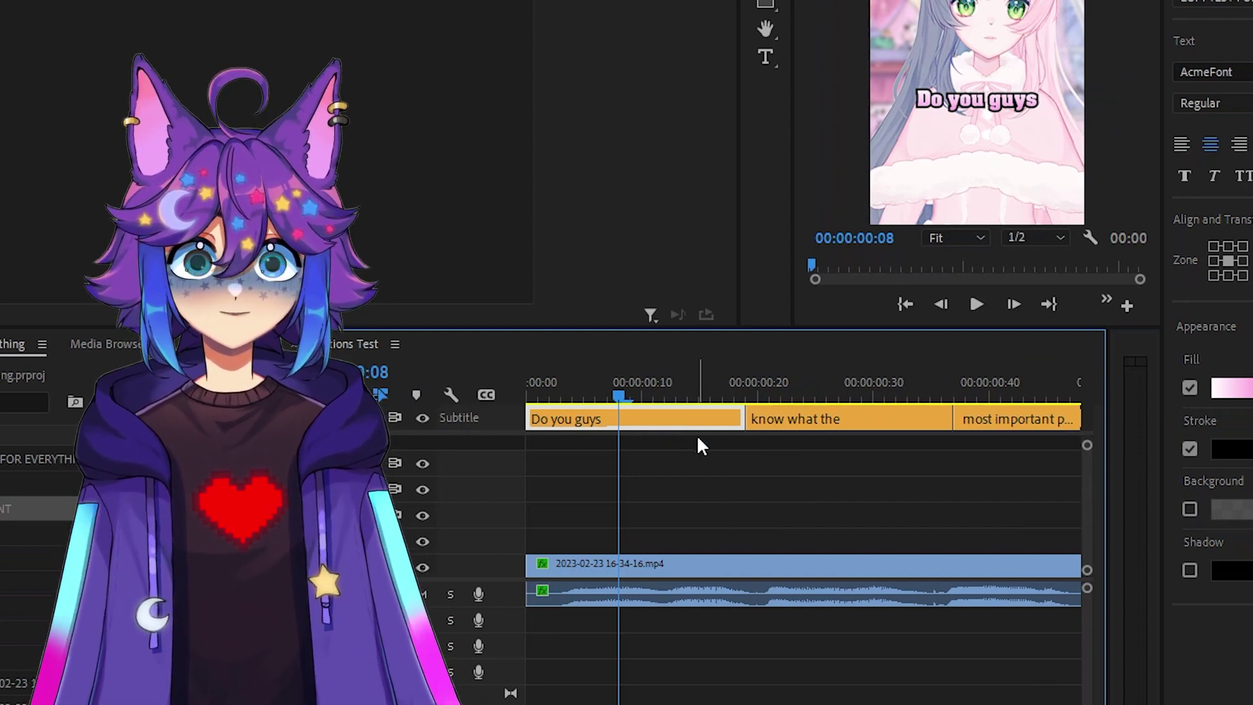
{"action": "right_click", "coordinate": [495, 416]}
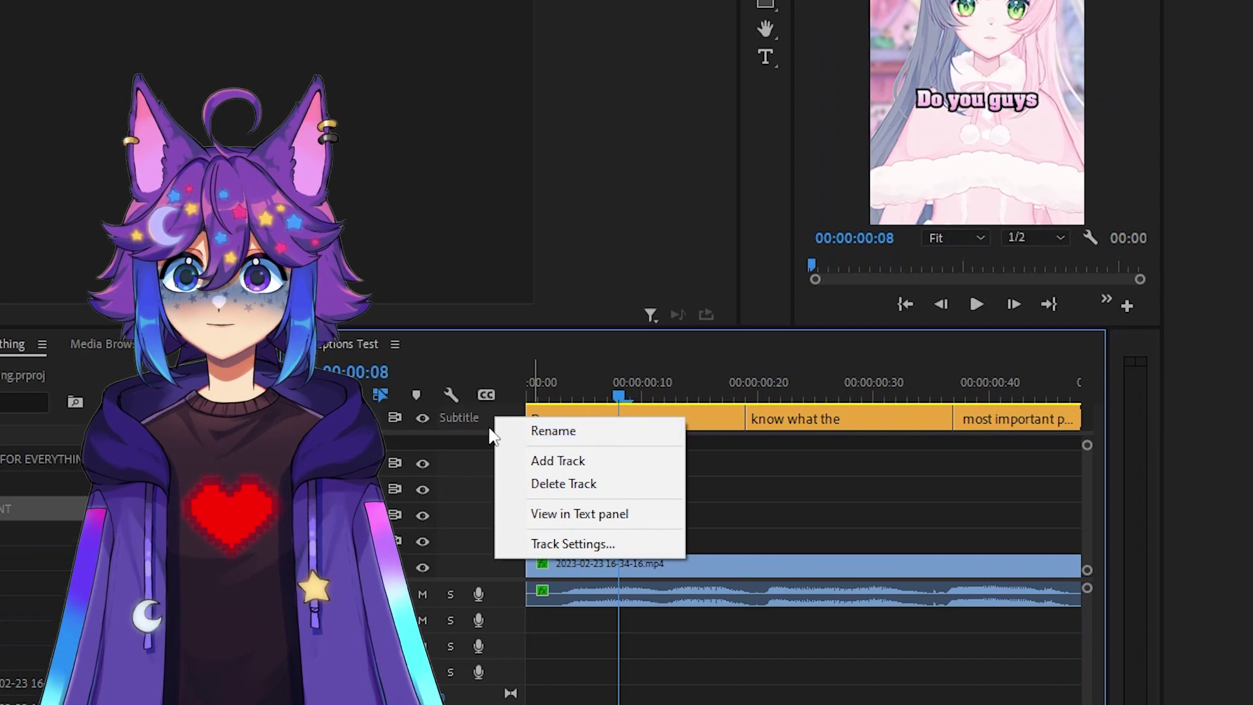
{"action": "left_click", "coordinate": [590, 462]}
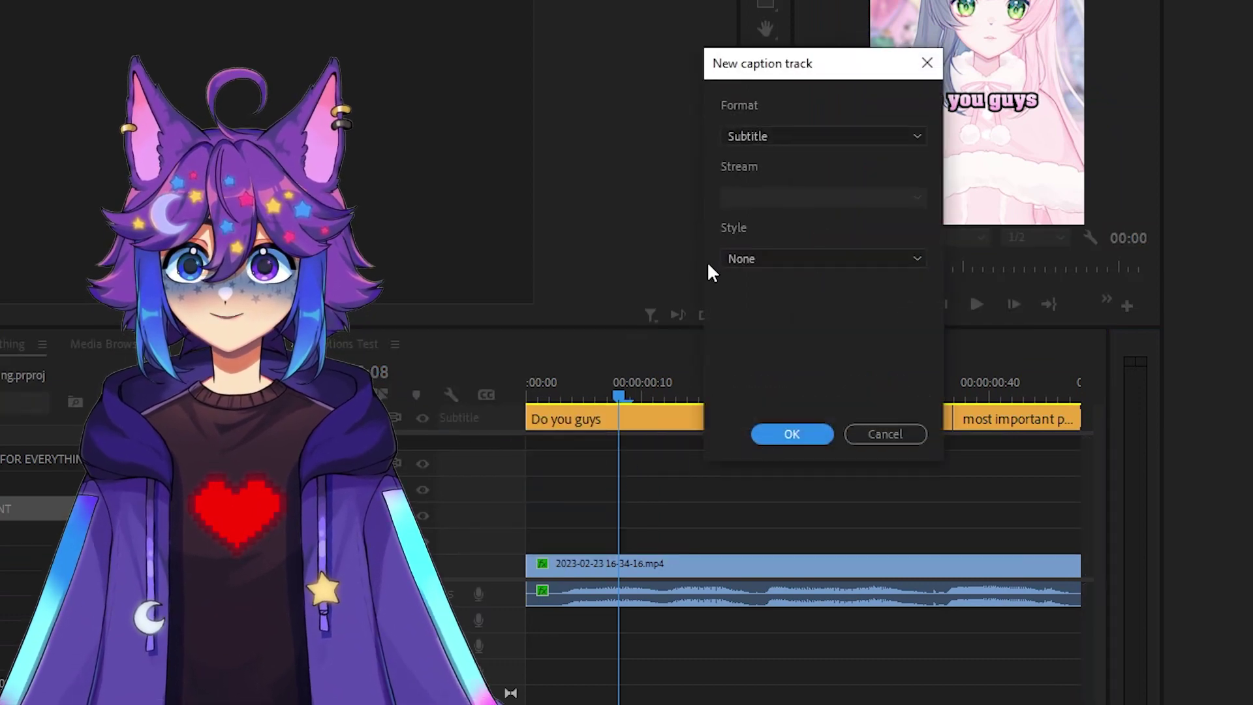
{"action": "left_click", "coordinate": [789, 435]}
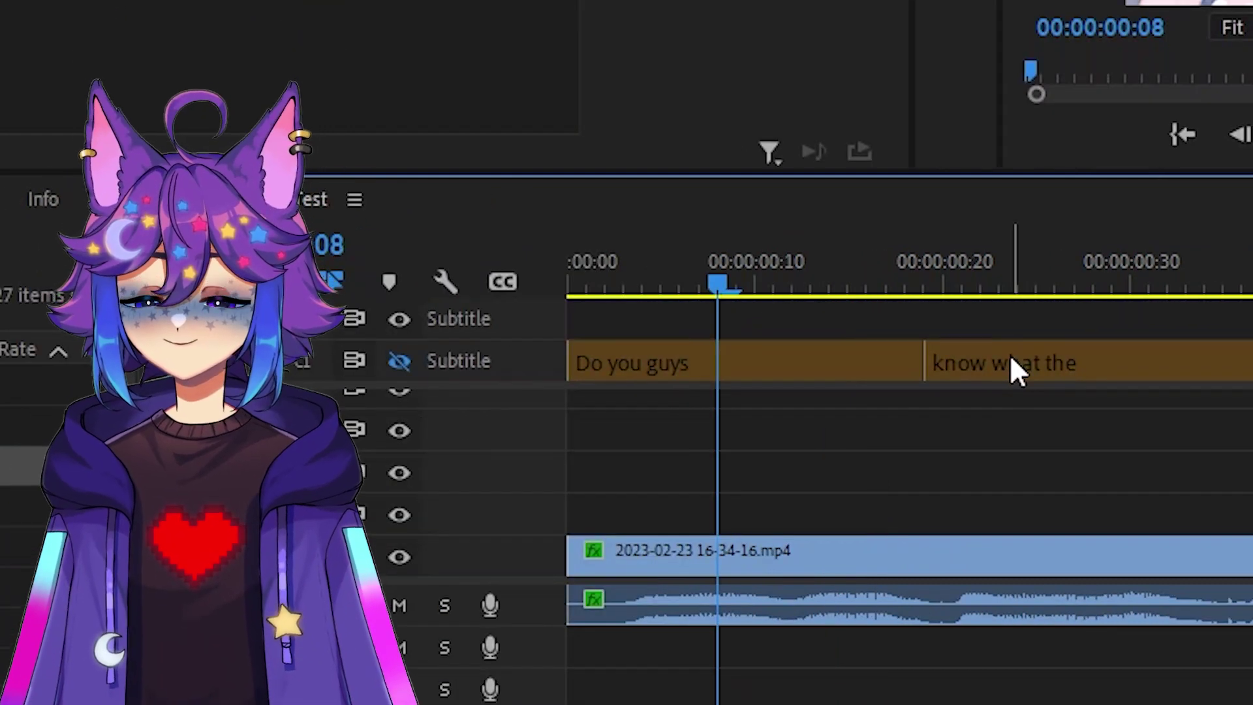
- Move the 'know what the' caption to the upper track and apply Lopi Text v4
{"action": "left_click_drag", "start_coordinate": [1008, 354], "coordinate": [1008, 323]}
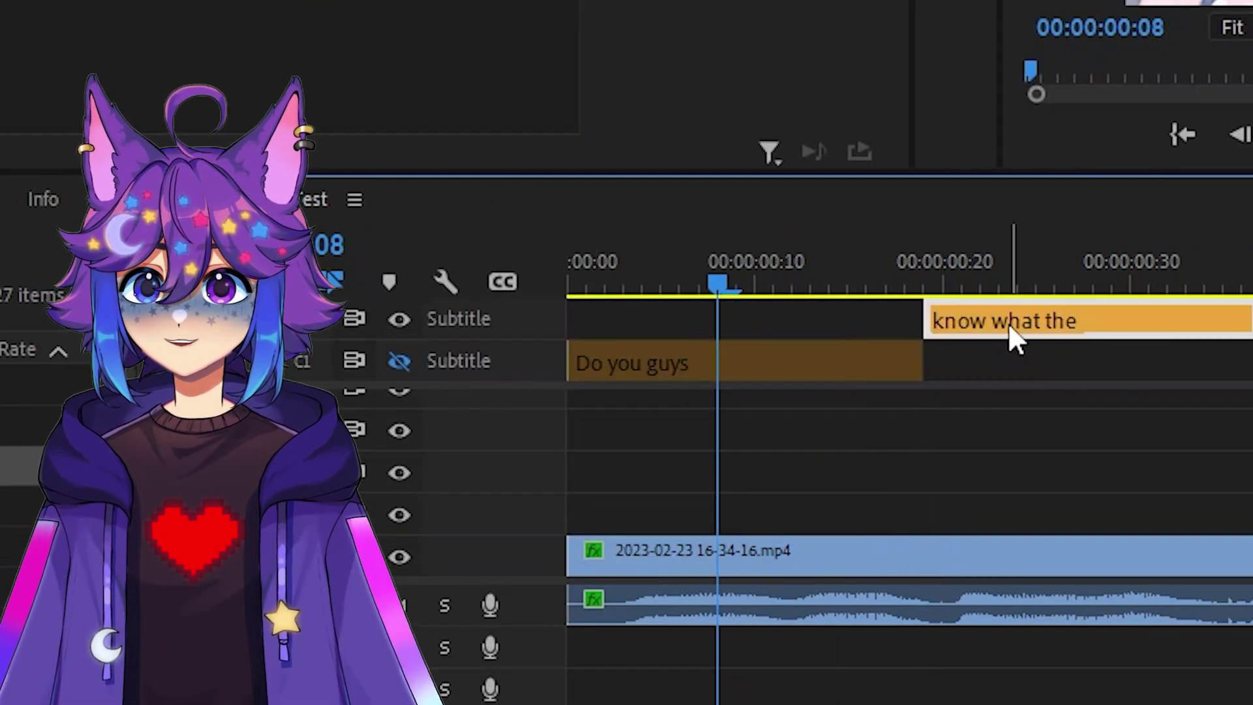
{"action": "left_click", "coordinate": [956, 276]}
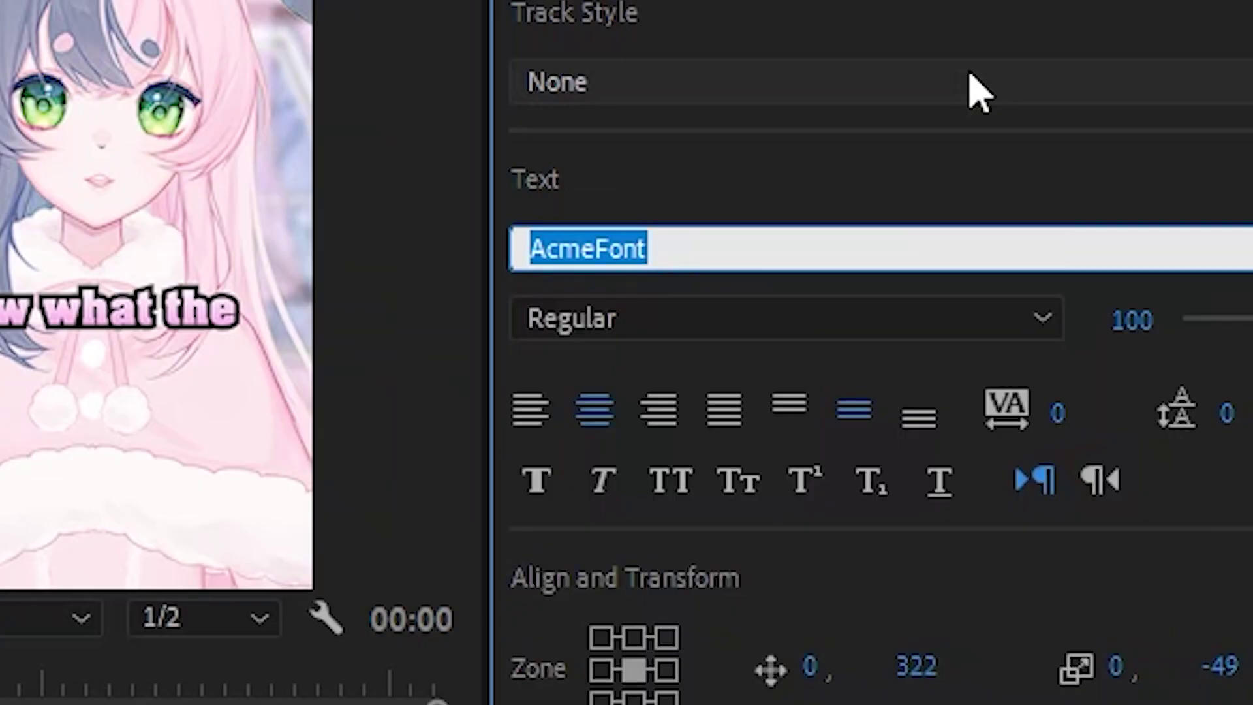
{"action": "left_click", "coordinate": [979, 94]}
{"action": "left_click", "coordinate": [755, 422]}
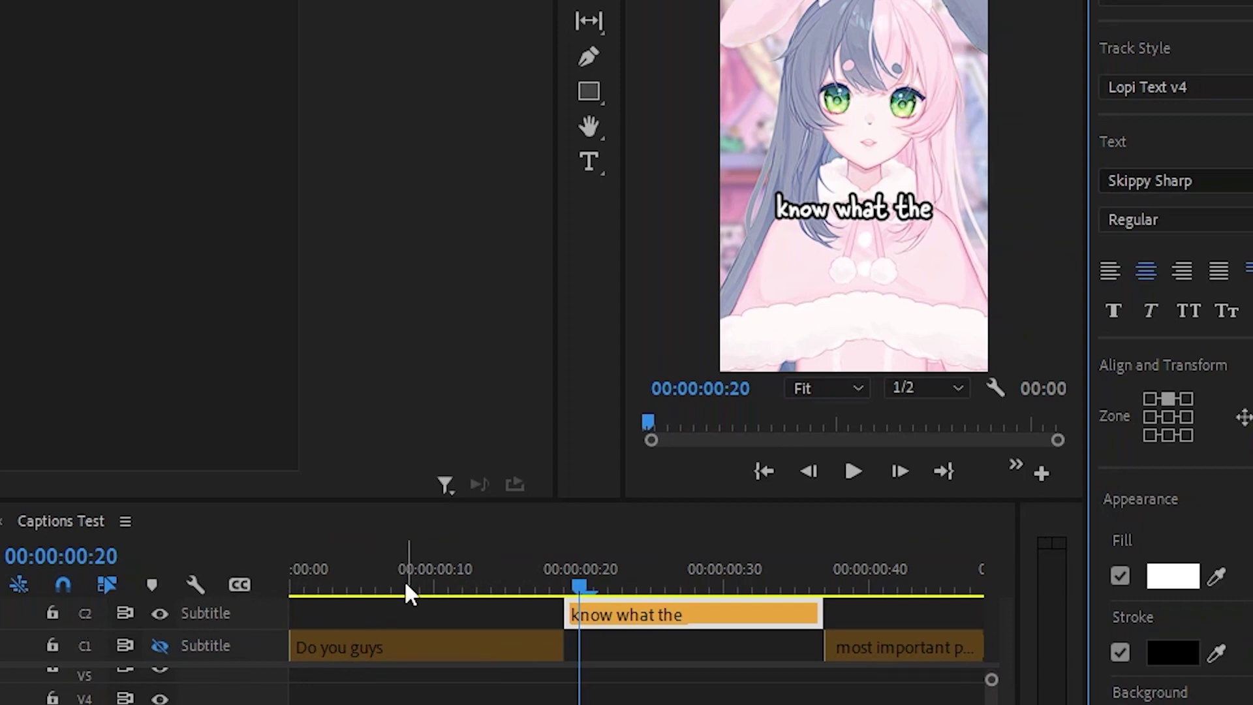
- Preview both caption tracks by switching the active track and widening the Program monitor
{"action": "left_click_drag", "start_coordinate": [404, 579], "coordinate": [361, 590]}
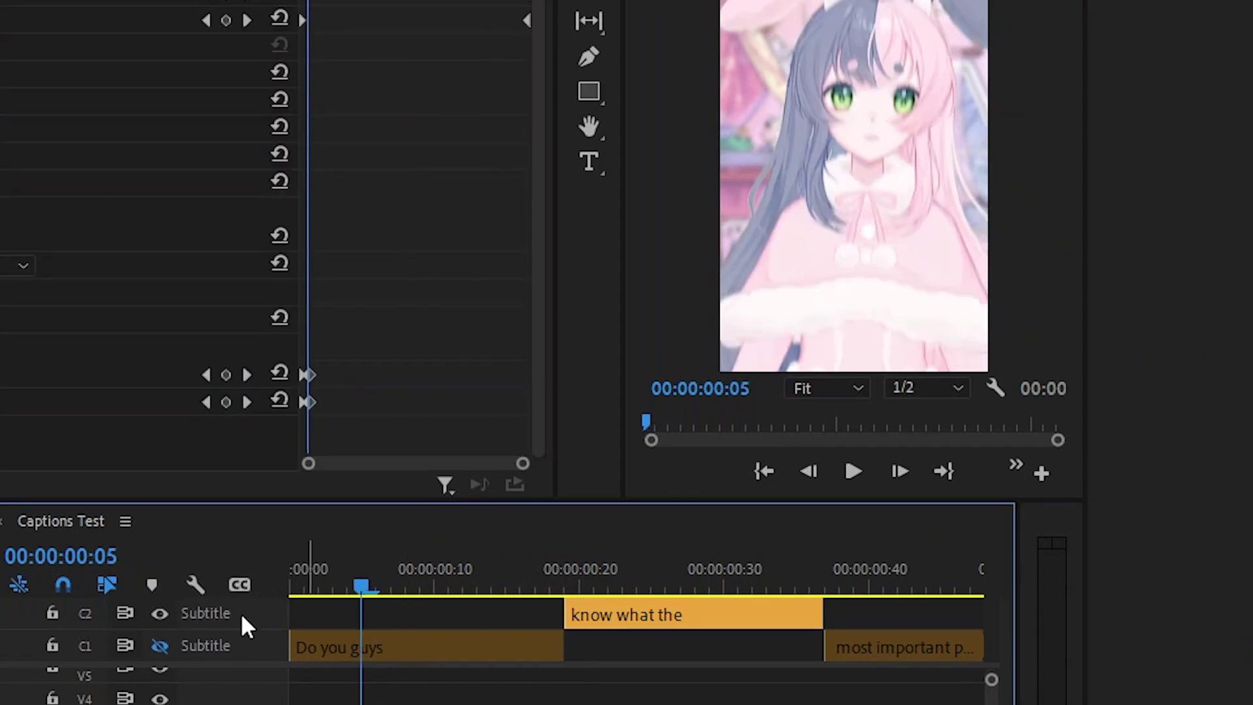
{"action": "left_click", "coordinate": [166, 646]}
{"action": "left_click_drag", "start_coordinate": [413, 586], "coordinate": [463, 579]}
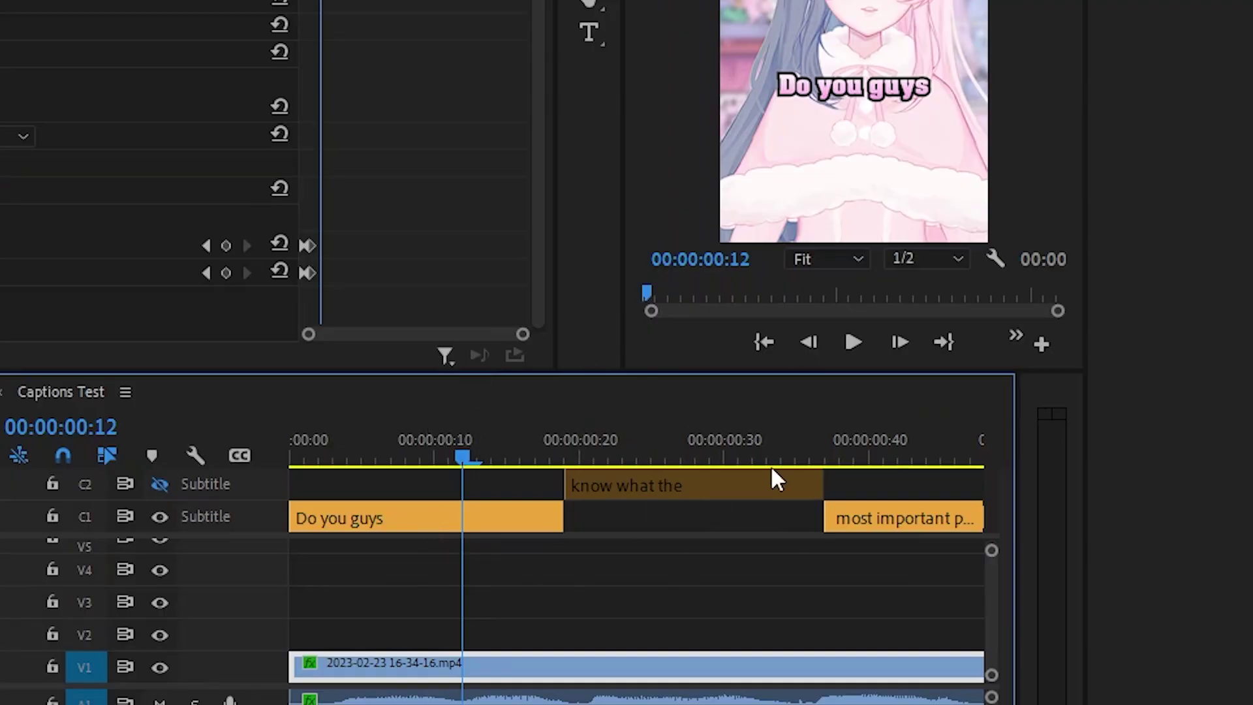
{"action": "left_click", "coordinate": [166, 484]}
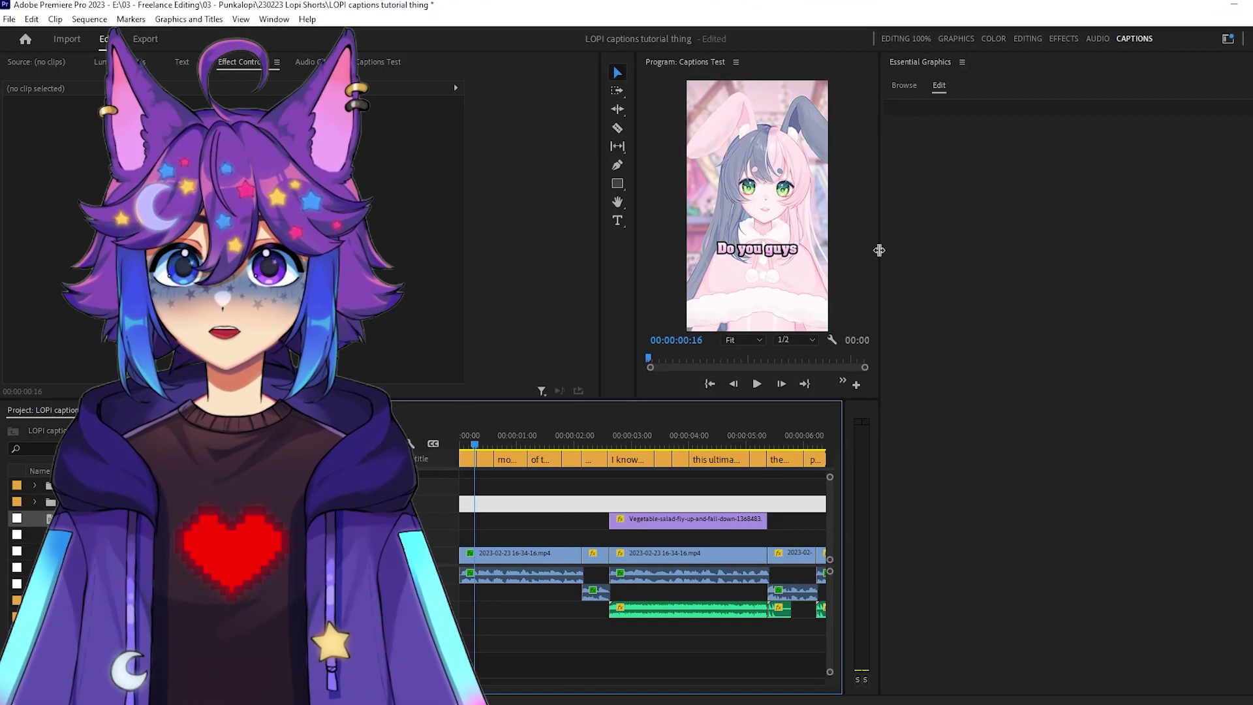
{"action": "left_click_drag", "start_coordinate": [879, 250], "coordinate": [1139, 252]}
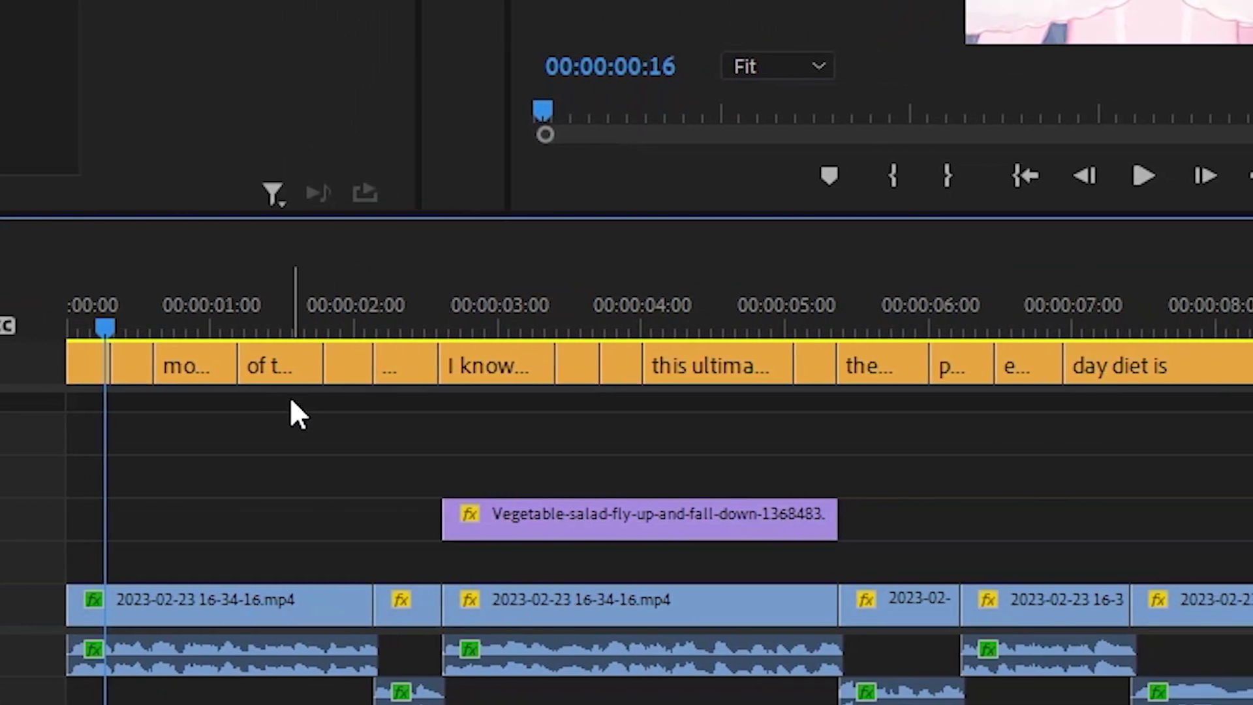
- Play from the start and extend the opening caption with ' know' to read 'Do you guys know'
{"action": "left_click_drag", "start_coordinate": [172, 330], "coordinate": [119, 326]}
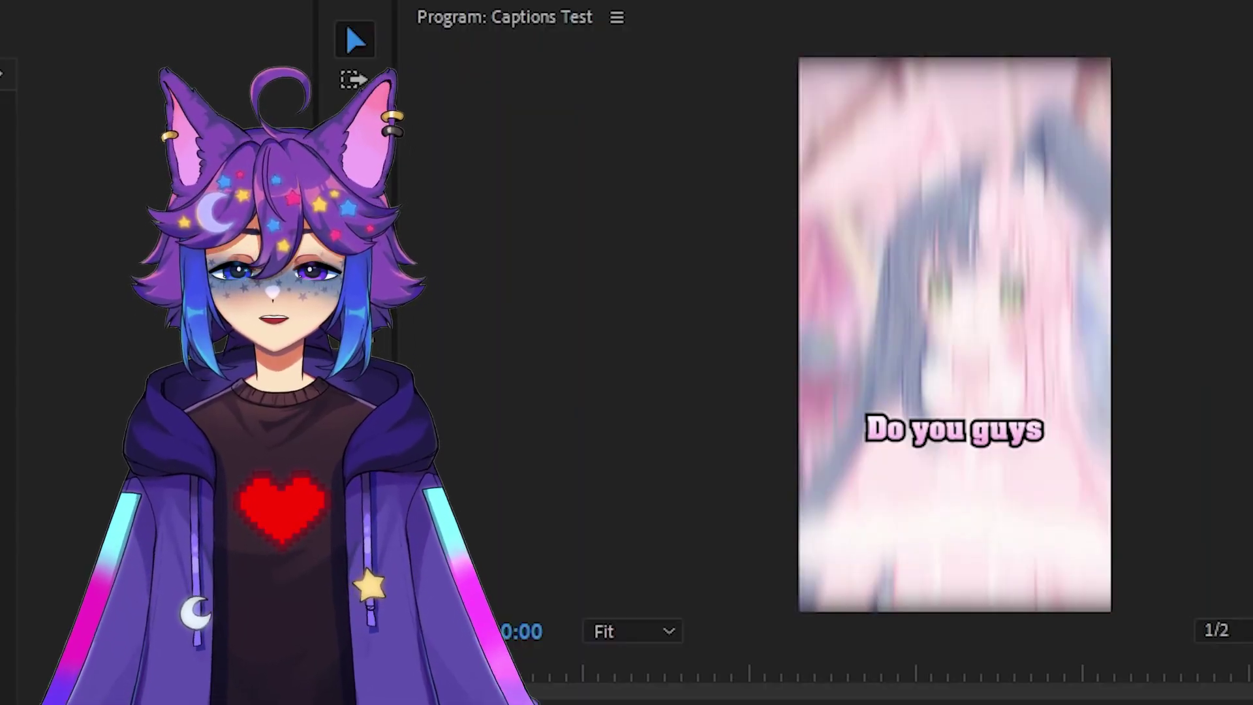
{"action": "key", "text": "space"}
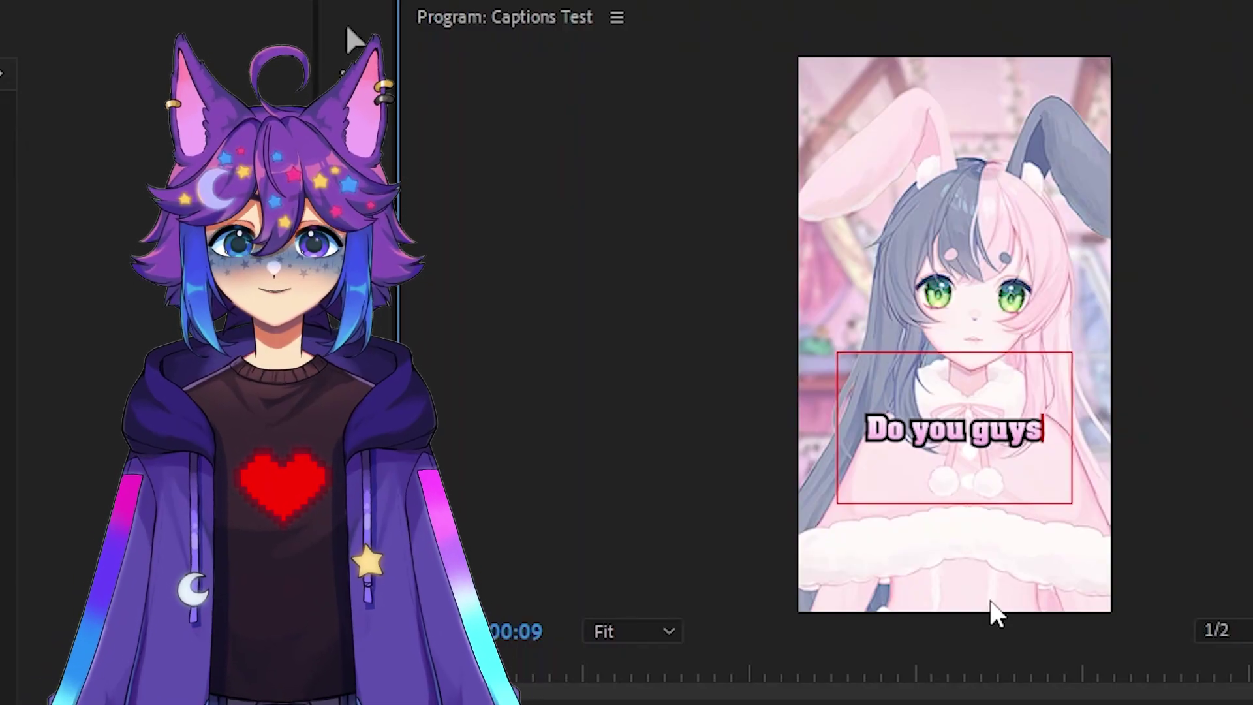
{"action": "type", "text": "know"}
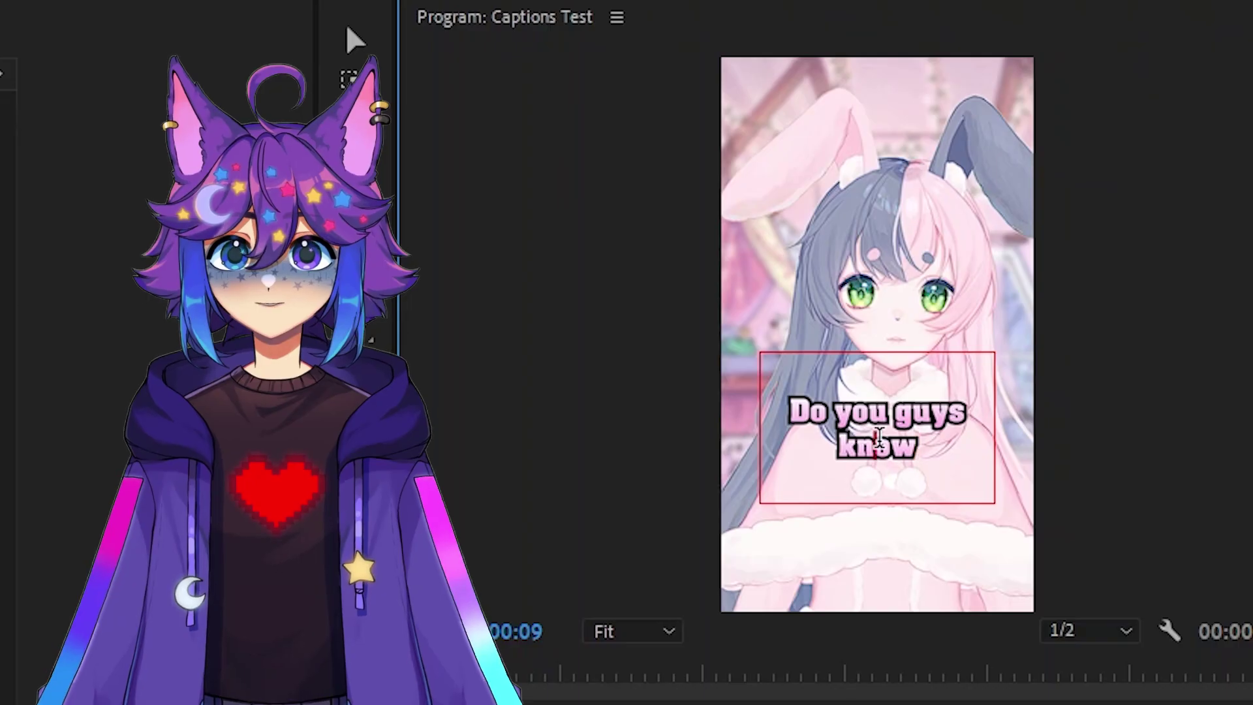
- Select the whole 'Do you guys know' text, then replay and stop back on that caption
{"action": "triple_click", "coordinate": [896, 239]}
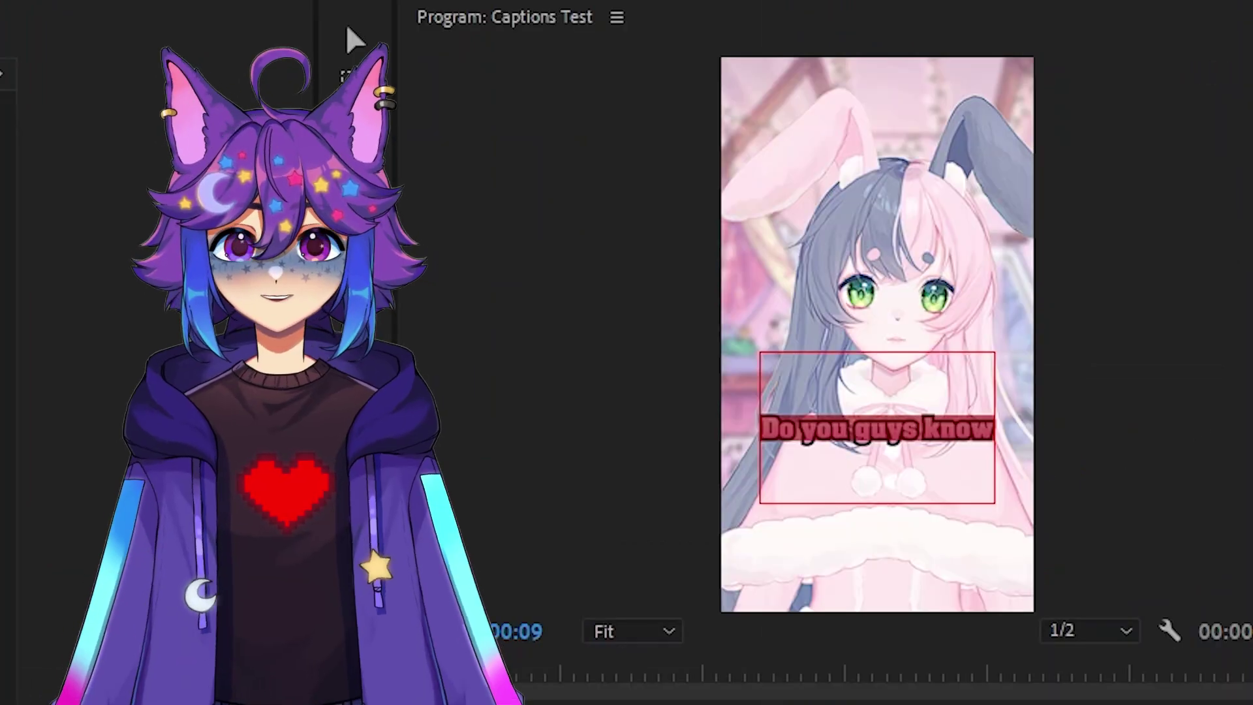
{"action": "key", "text": "space"}
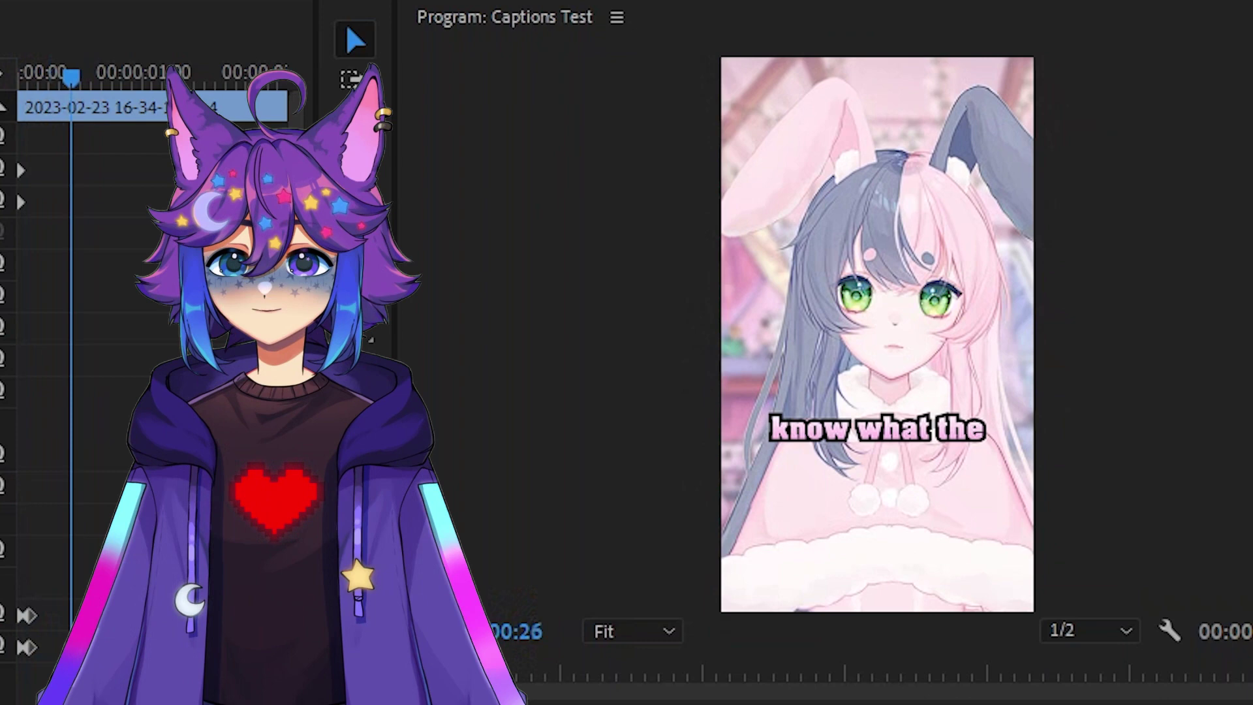
{"action": "key", "text": "j"}
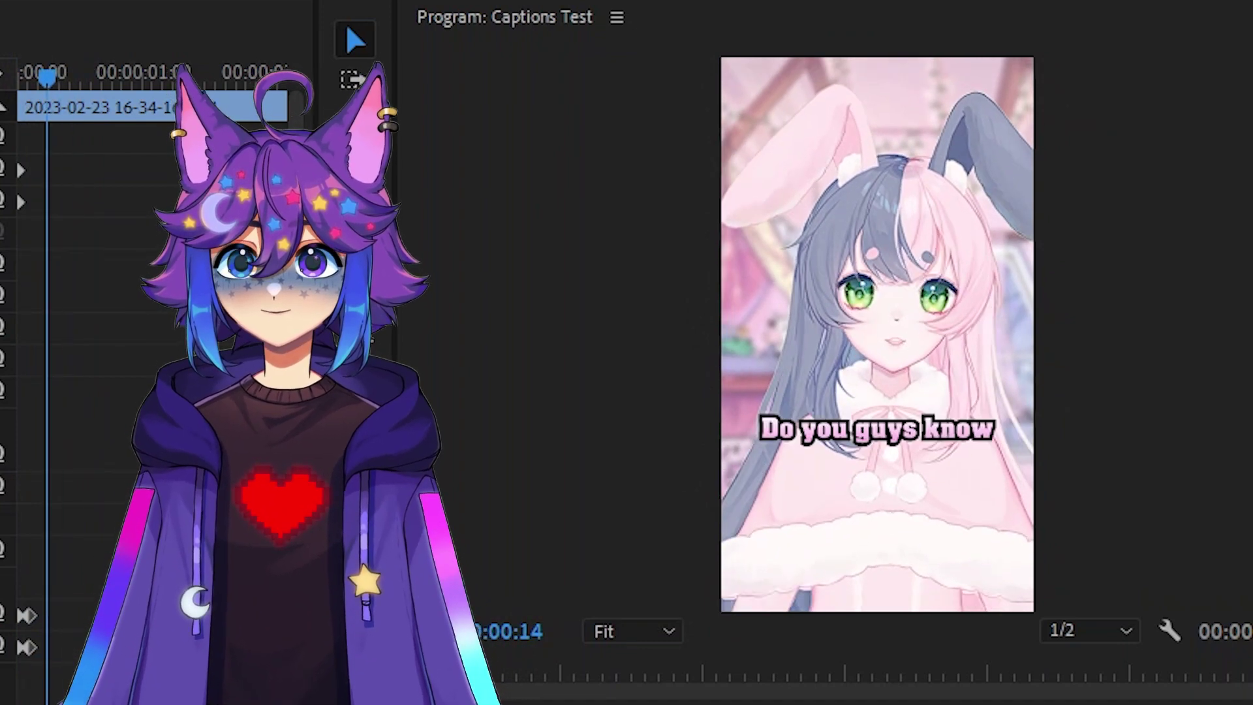
{"action": "key", "text": "k"}
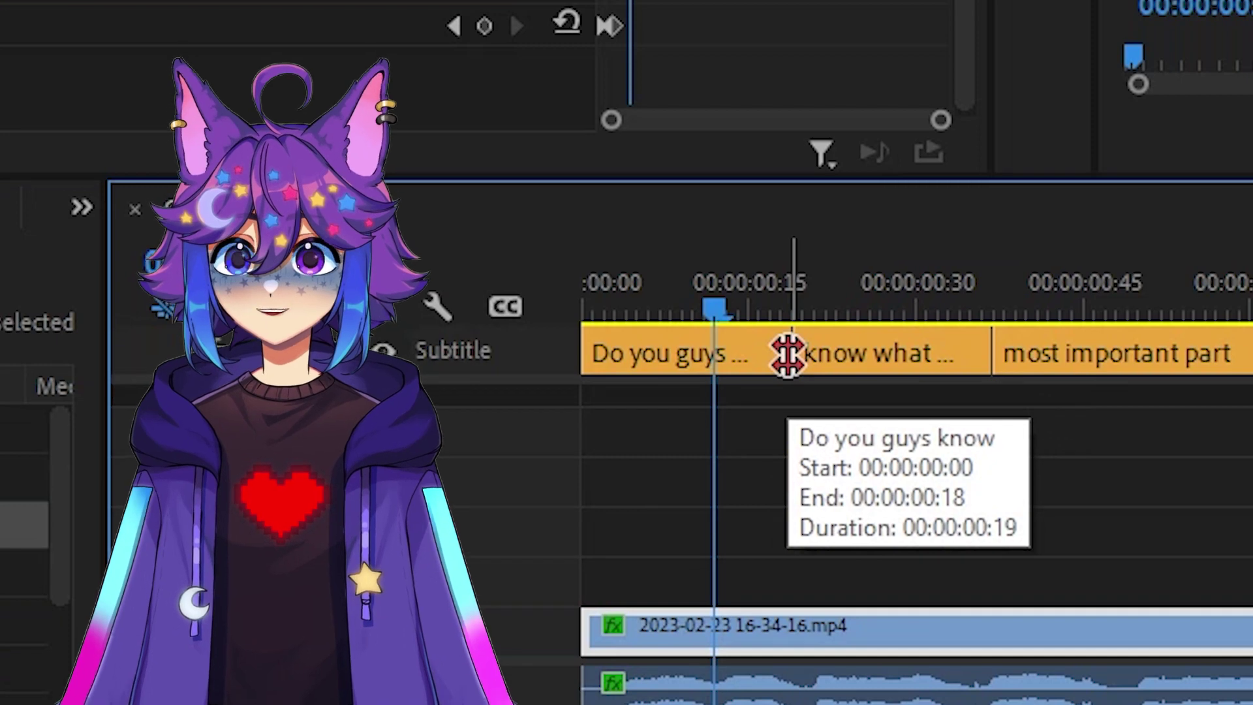
- Extend the 'Do you guys know' caption's end point and play back to check timing
{"action": "left_click_drag", "start_coordinate": [788, 356], "coordinate": [855, 354]}
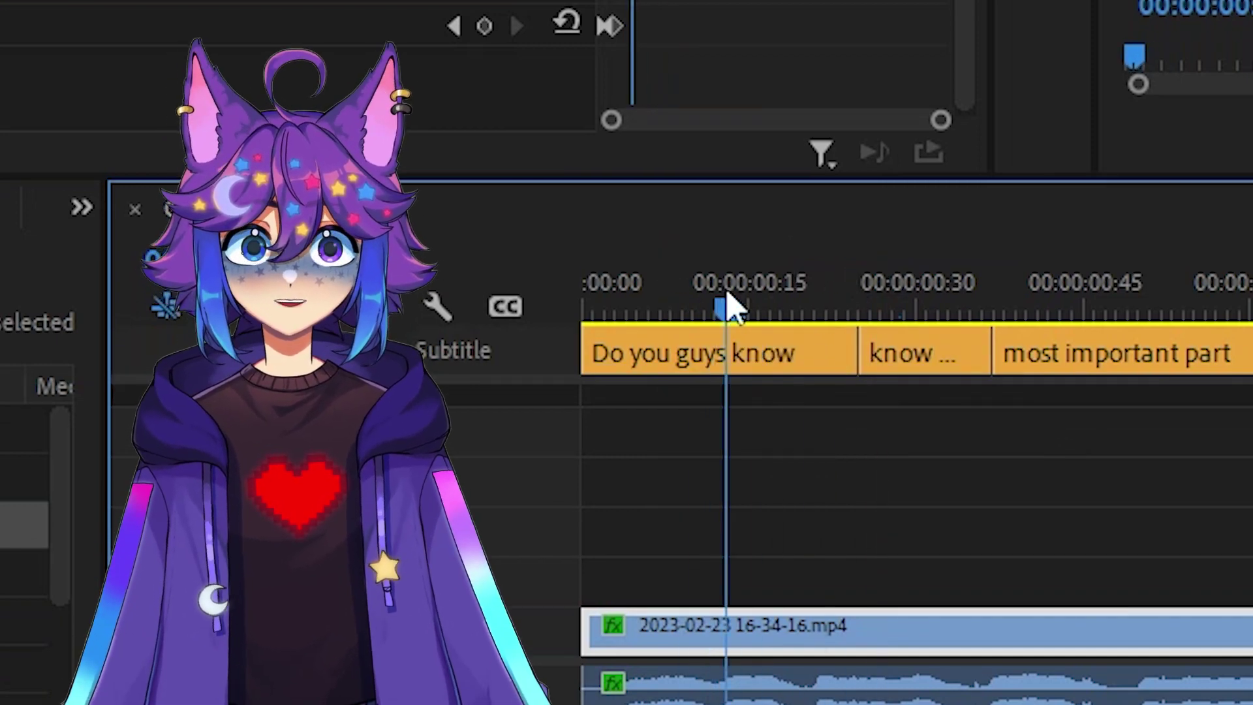
{"action": "key", "text": "space"}
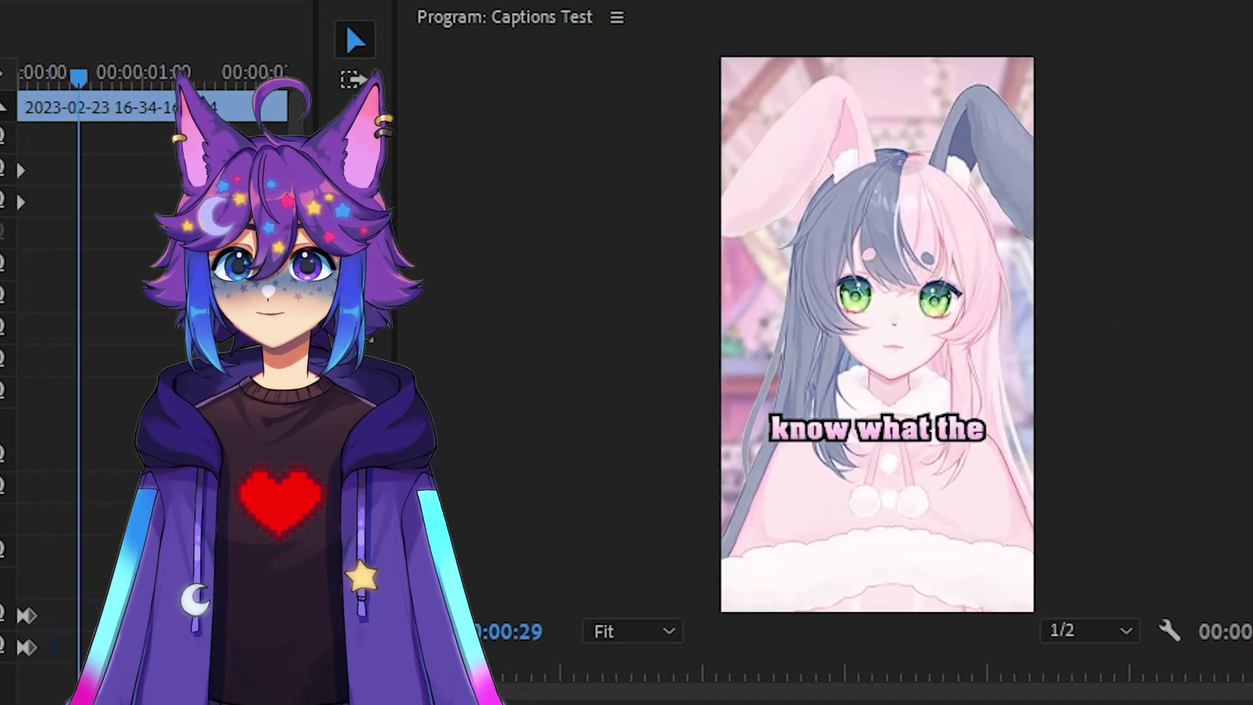
{"action": "left_click", "coordinate": [848, 429]}
- Reword the 'know what the' caption to 'what the most'
{"action": "left_click", "coordinate": [850, 429]}
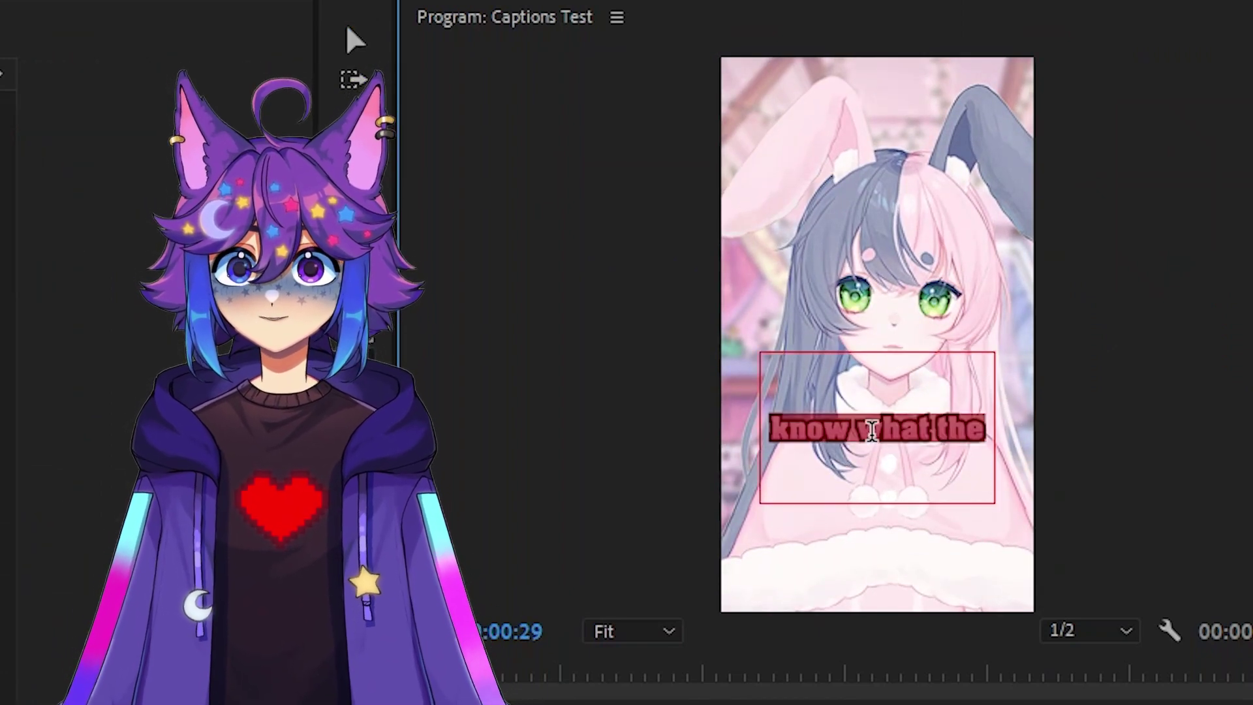
{"action": "double_click", "coordinate": [824, 430]}
{"action": "key", "text": "BackSpace"}
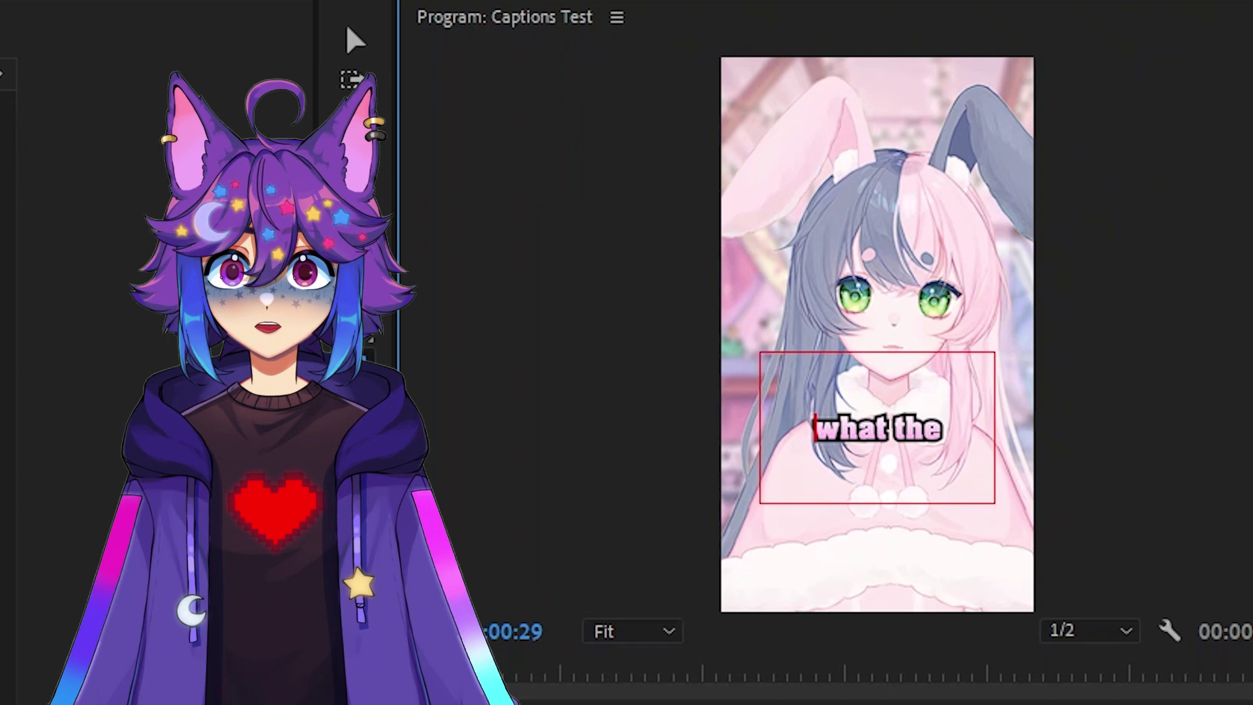
{"action": "type", "text": "most"}
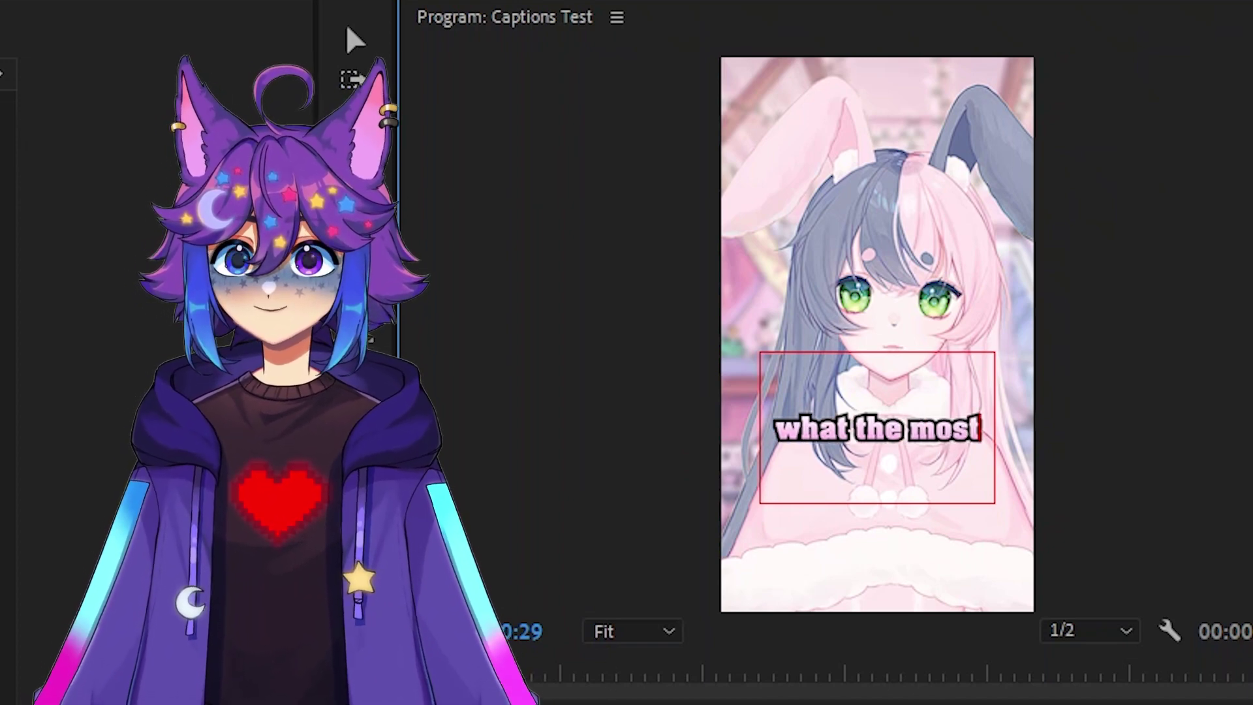
{"action": "key", "text": "Escape"}
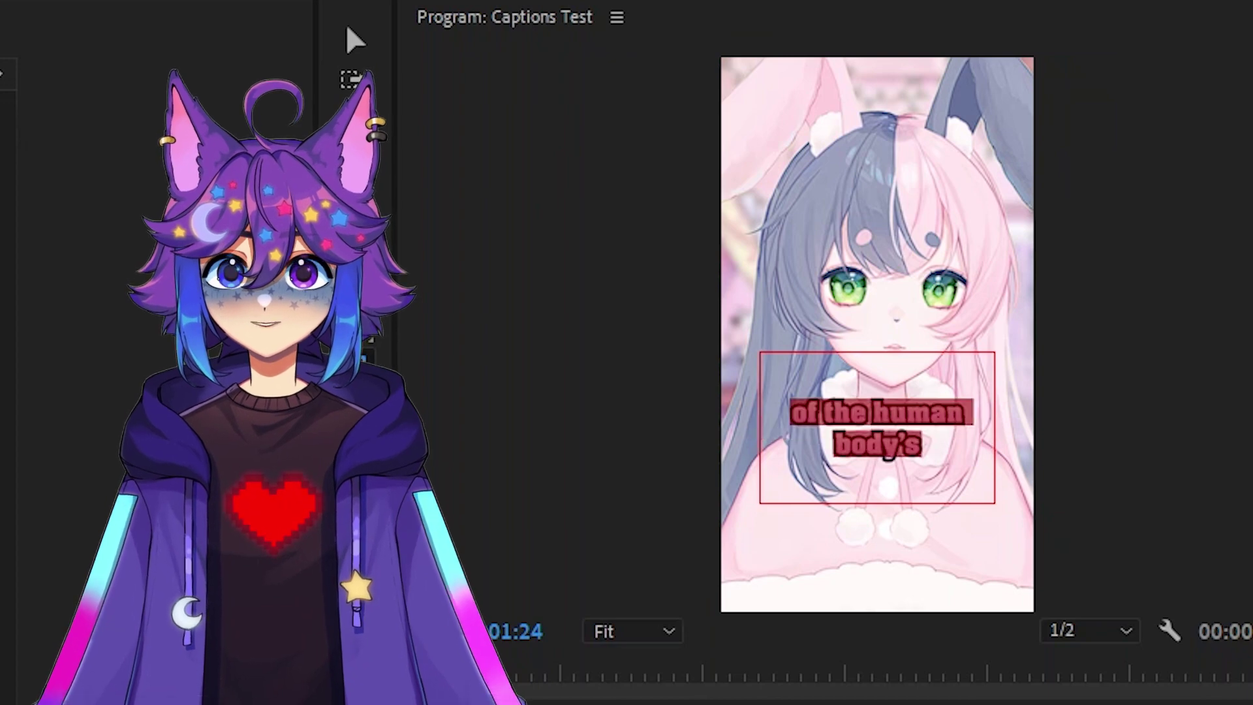
{"action": "left_click", "coordinate": [891, 411]}
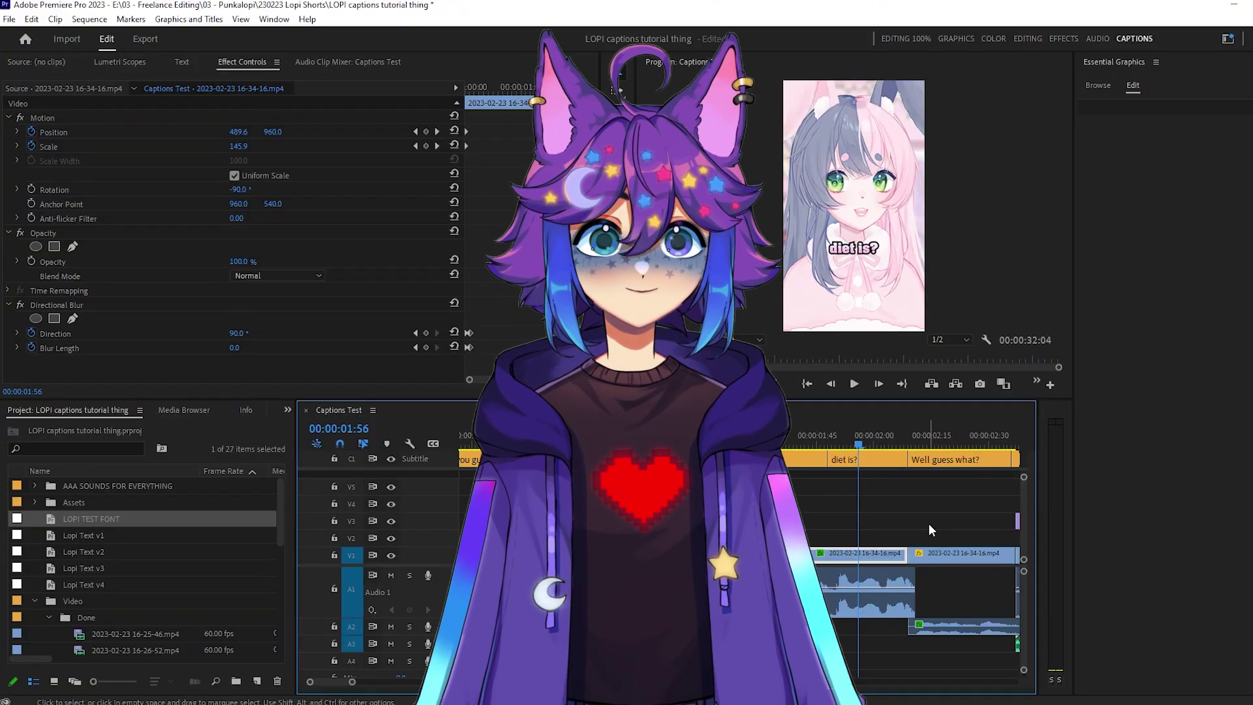
{"action": "key", "text": "Right"}
{"action": "key", "text": "Right"}
{"action": "key", "text": "Right"}
{"action": "key", "text": "Right"}
{"action": "key", "text": "Right"}
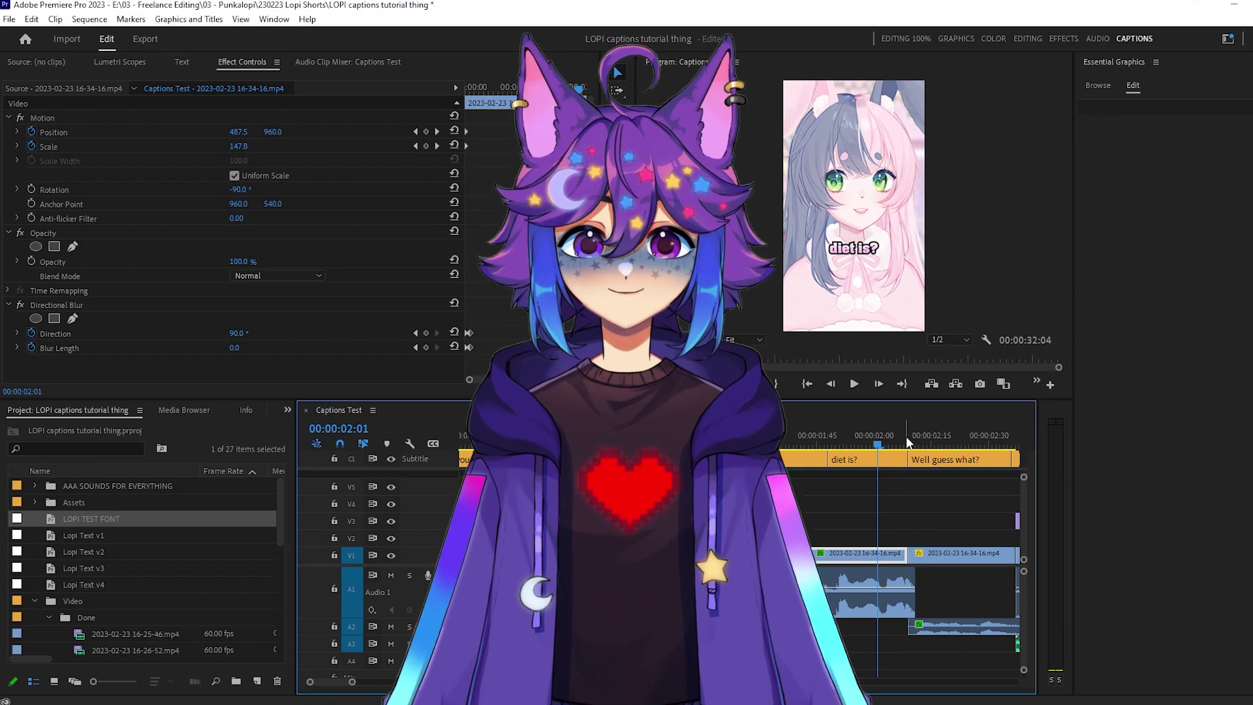
{"action": "left_click", "coordinate": [908, 436]}
{"action": "left_click", "coordinate": [985, 554]}
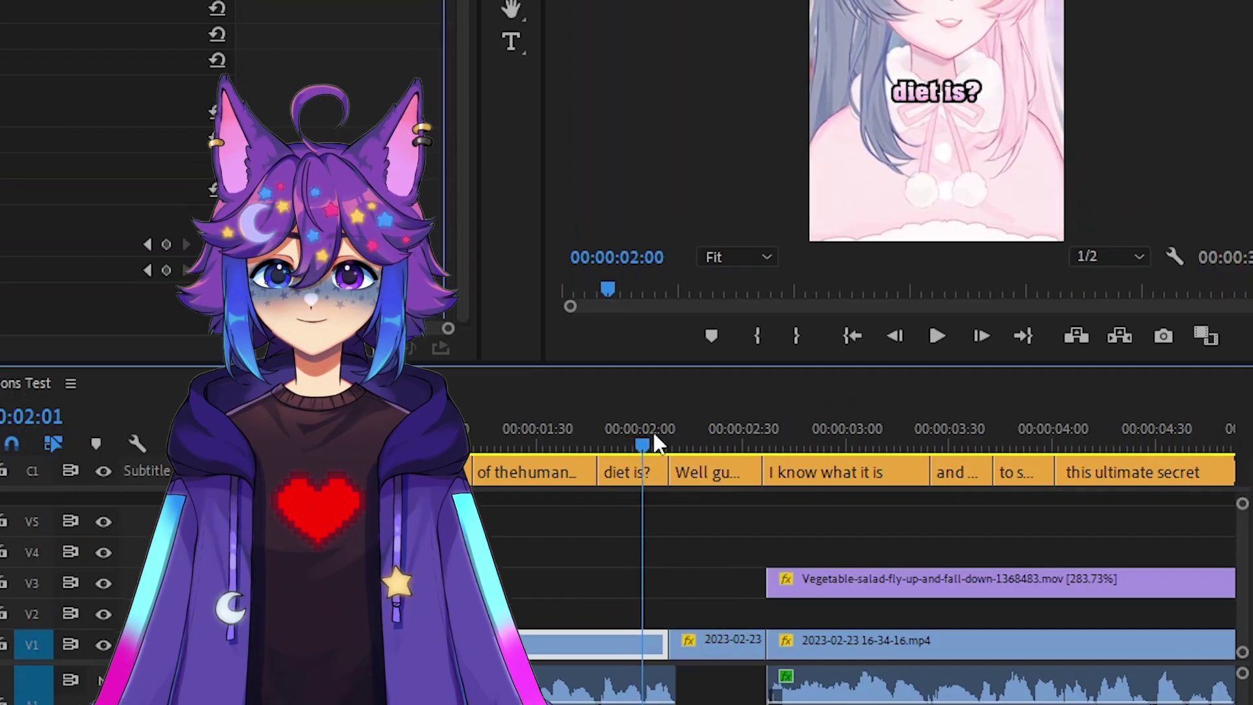
{"action": "left_click", "coordinate": [670, 431]}
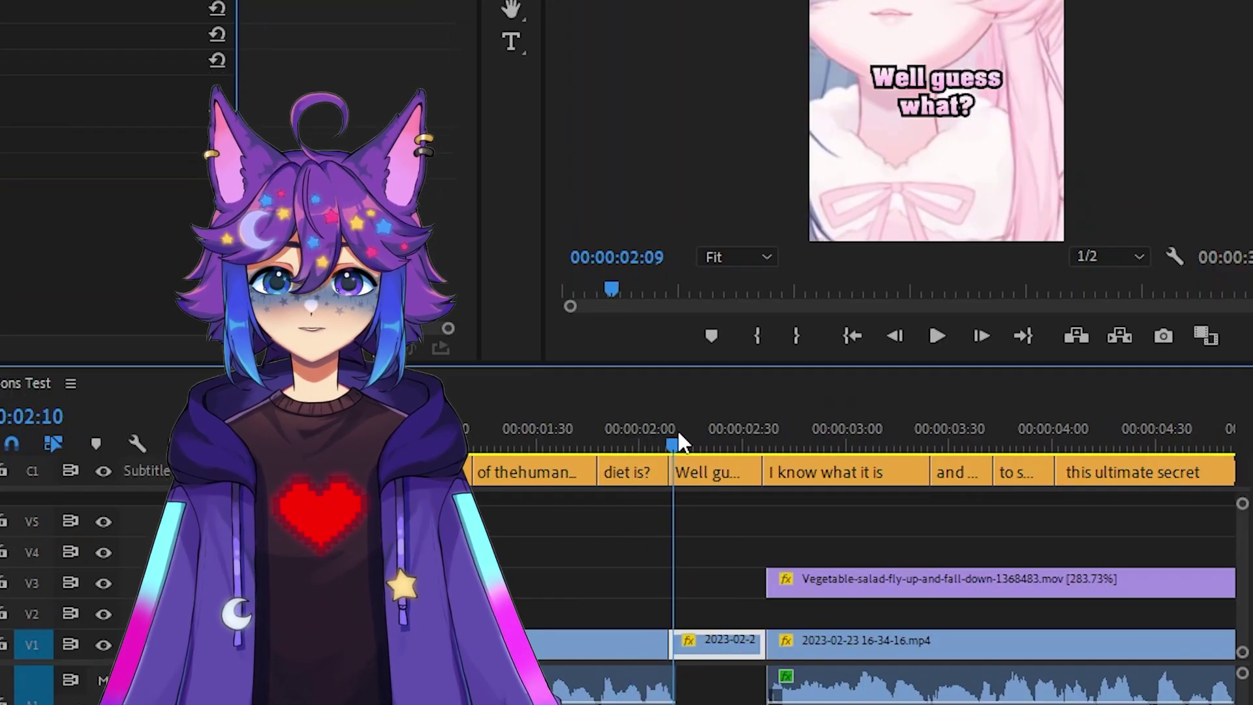
{"action": "left_click_drag", "start_coordinate": [676, 436], "coordinate": [738, 439]}
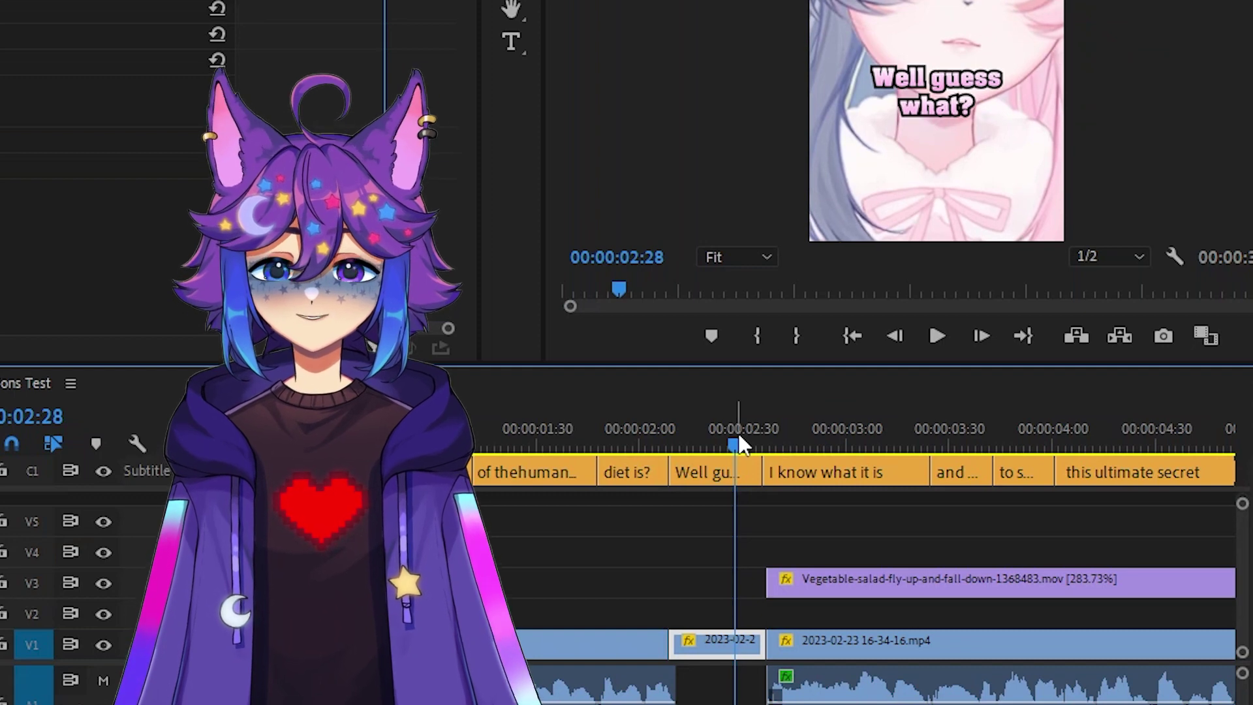
{"action": "key", "text": "equal"}
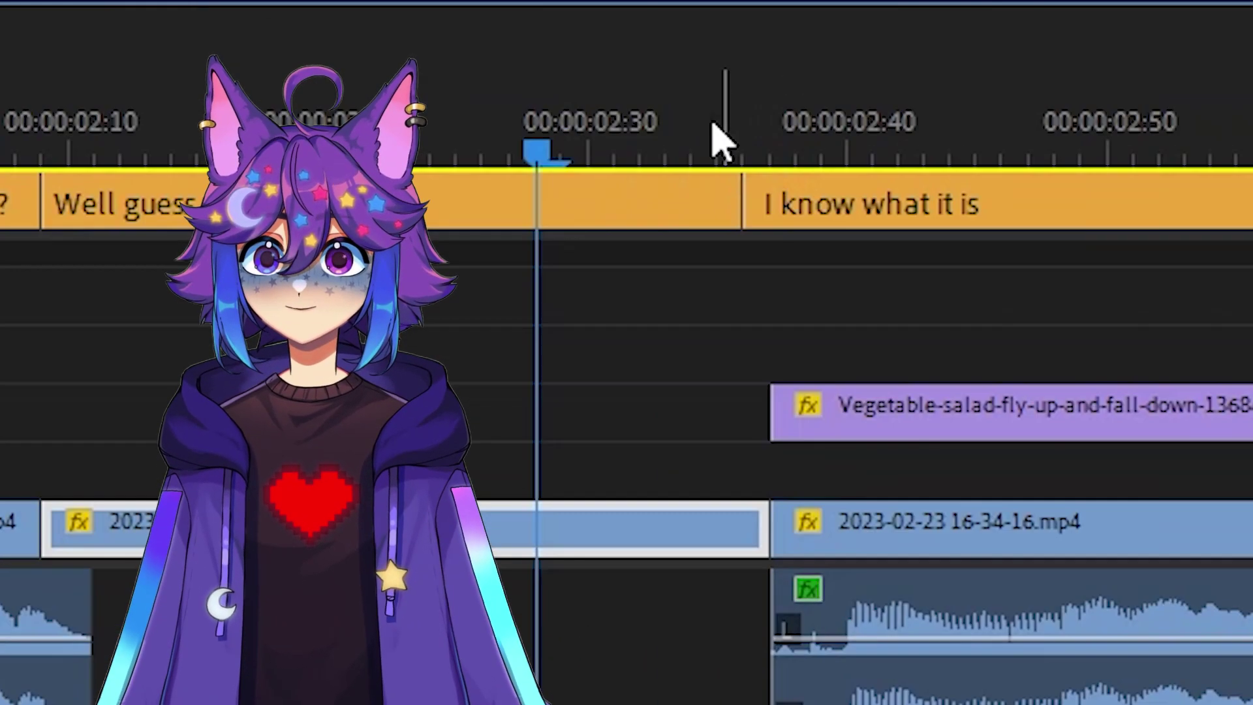
{"action": "left_click", "coordinate": [840, 435]}
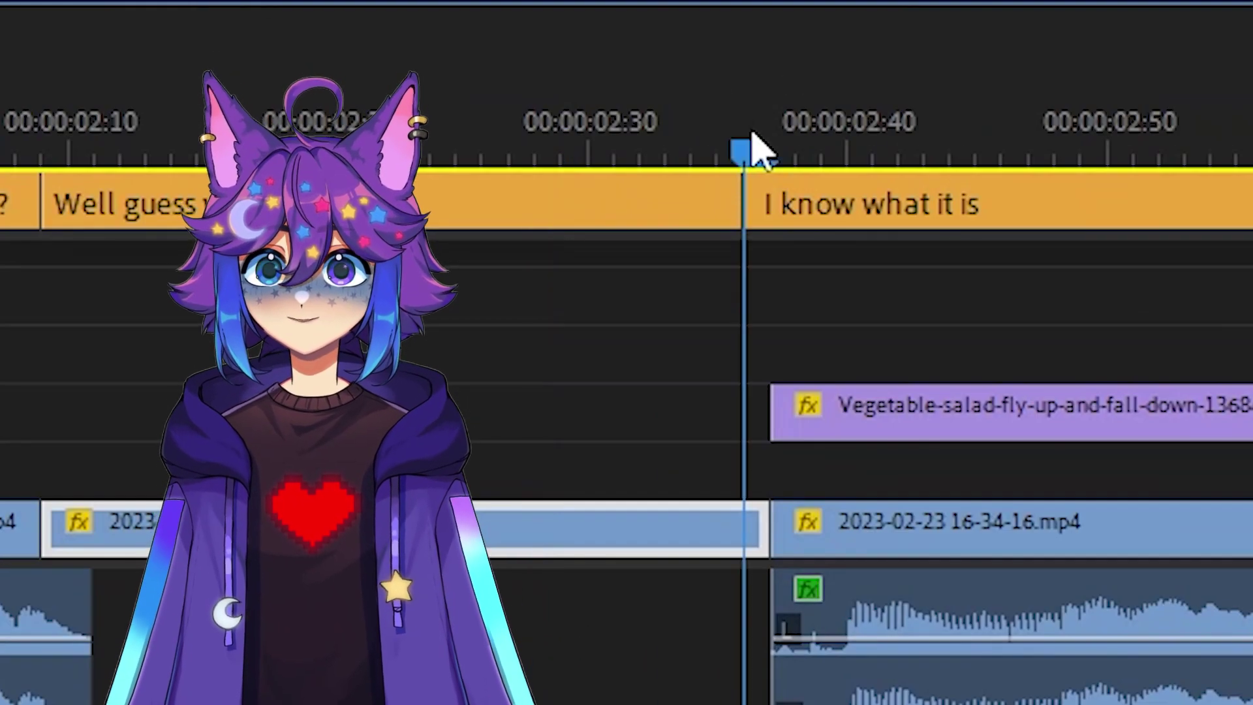
{"action": "left_click_drag", "start_coordinate": [761, 140], "coordinate": [672, 150]}
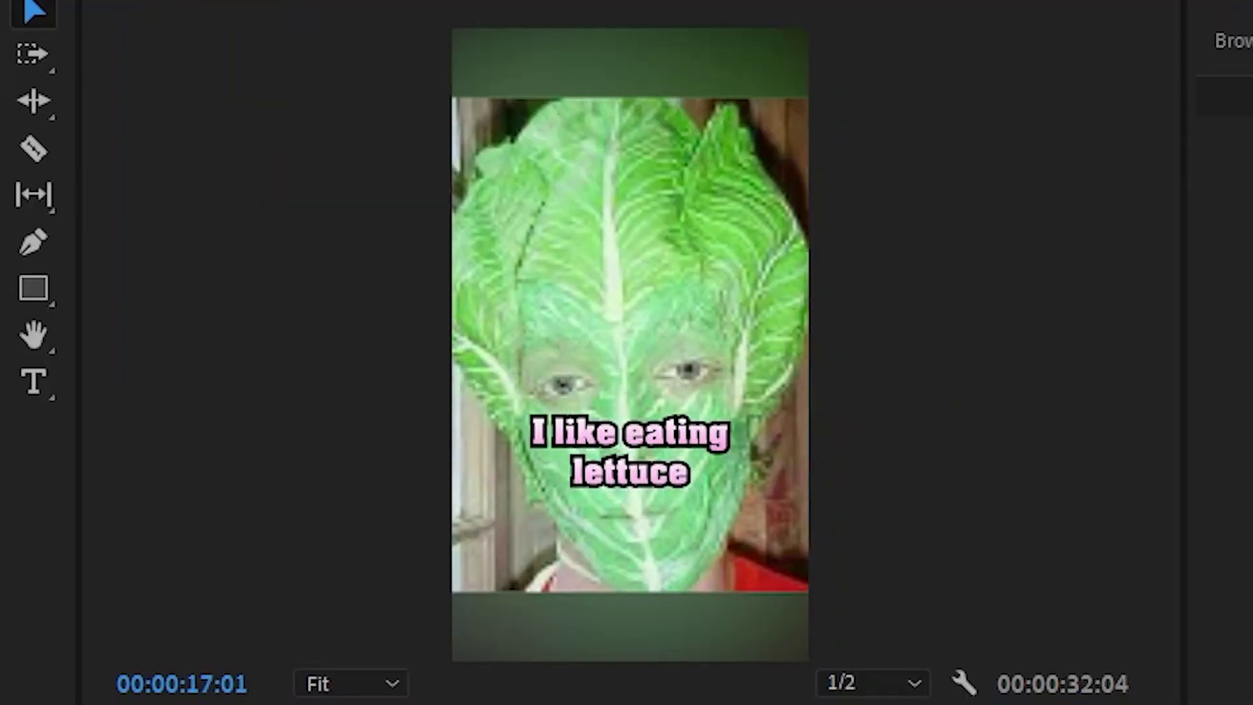
- Select the 'I like eating lettuce' caption in the Program monitor
{"action": "left_click", "coordinate": [679, 460]}
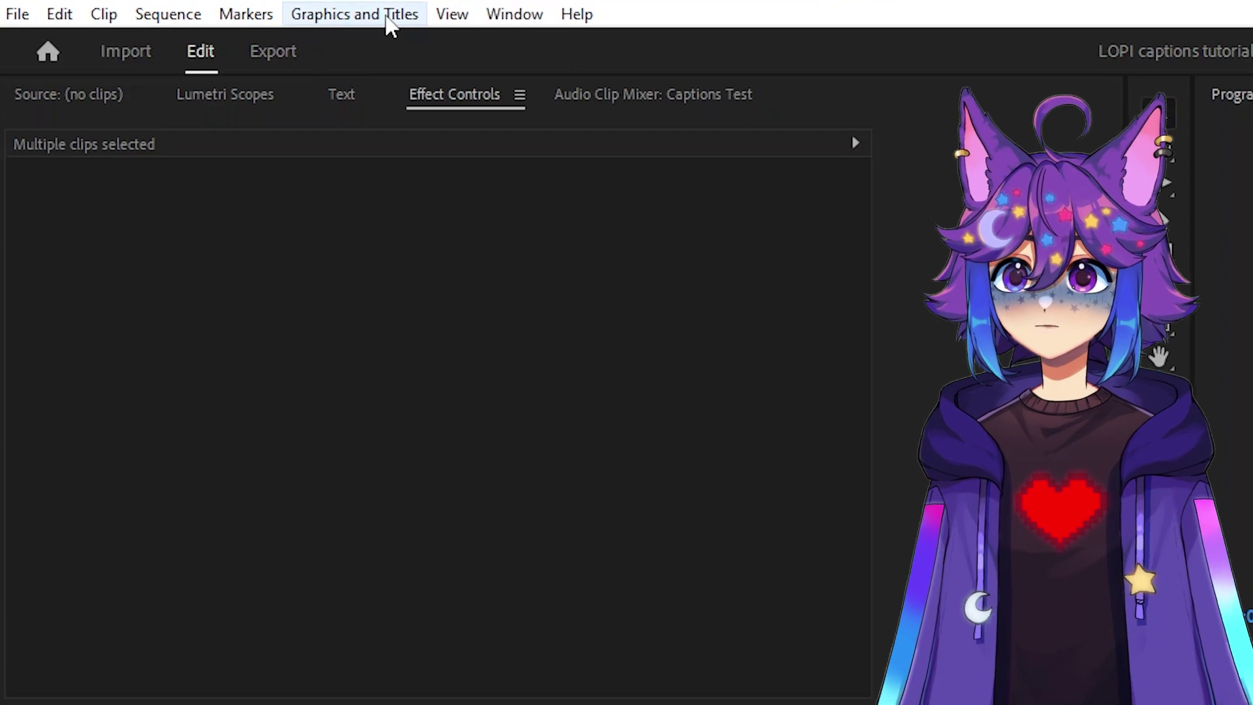
- Apply Graphics and Titles > Upgrade Caption to Graphic to the selected captions
{"action": "left_click", "coordinate": [386, 19]}
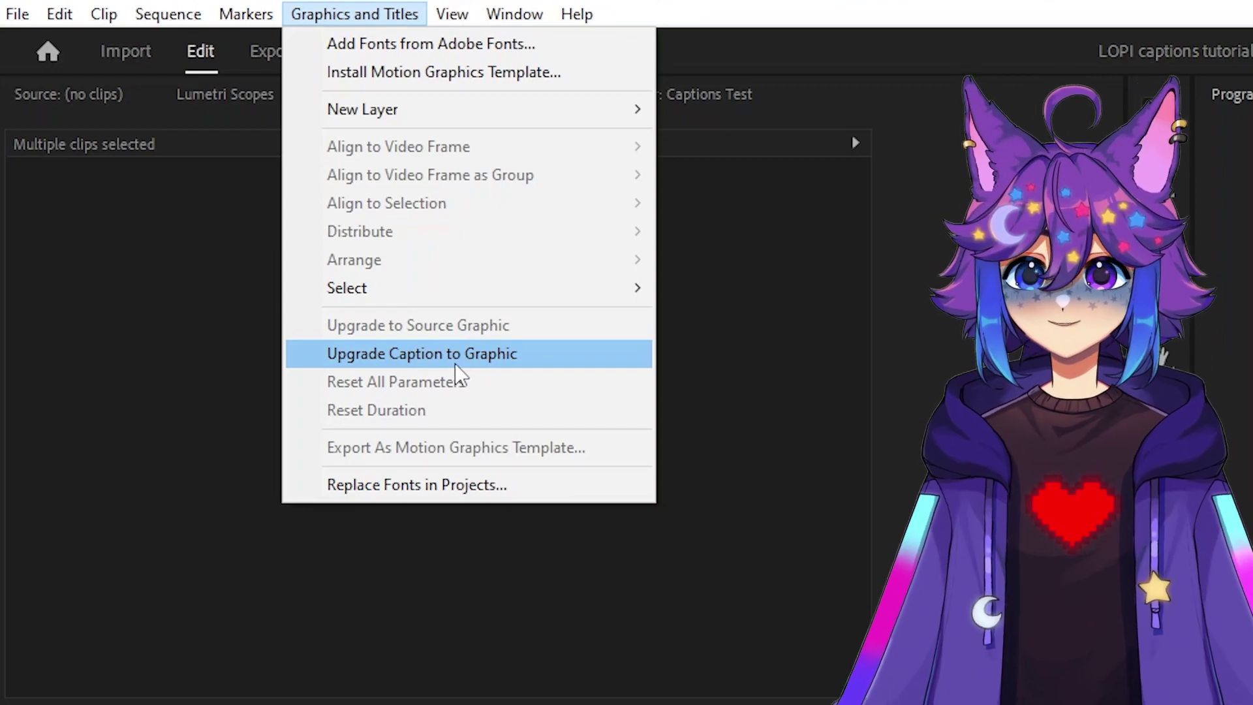
{"action": "left_click", "coordinate": [460, 358]}
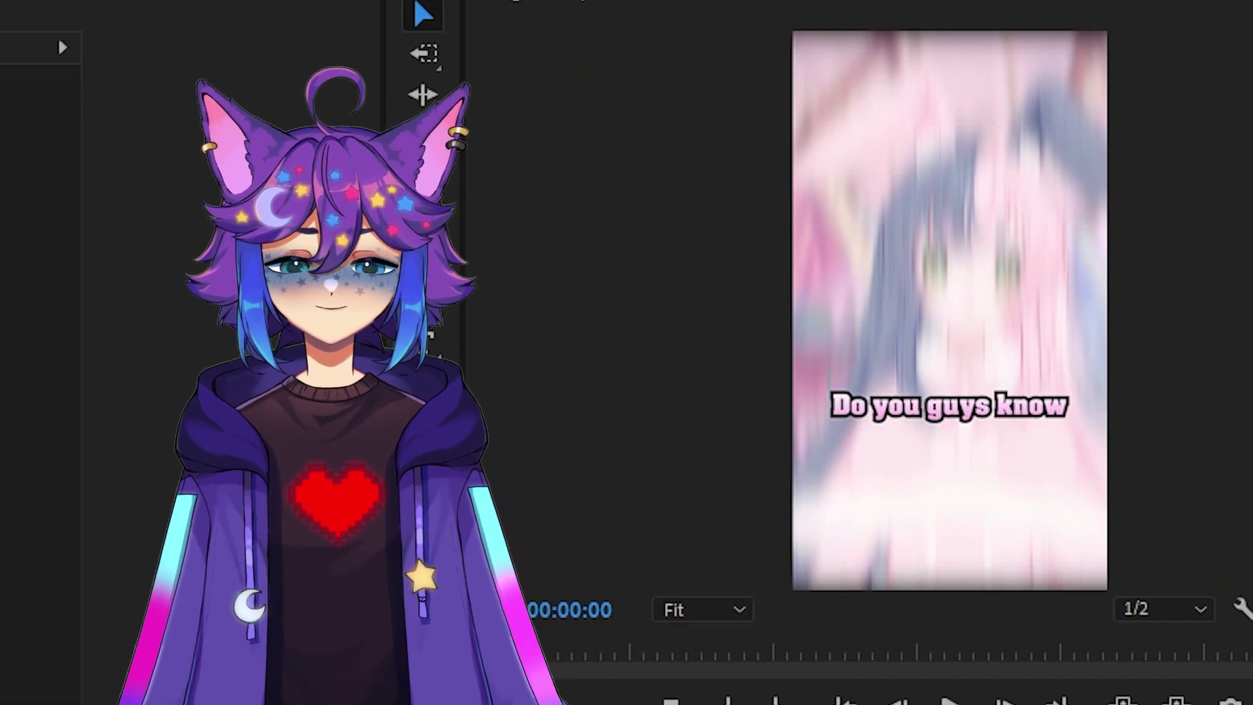
{"action": "key", "text": "space"}
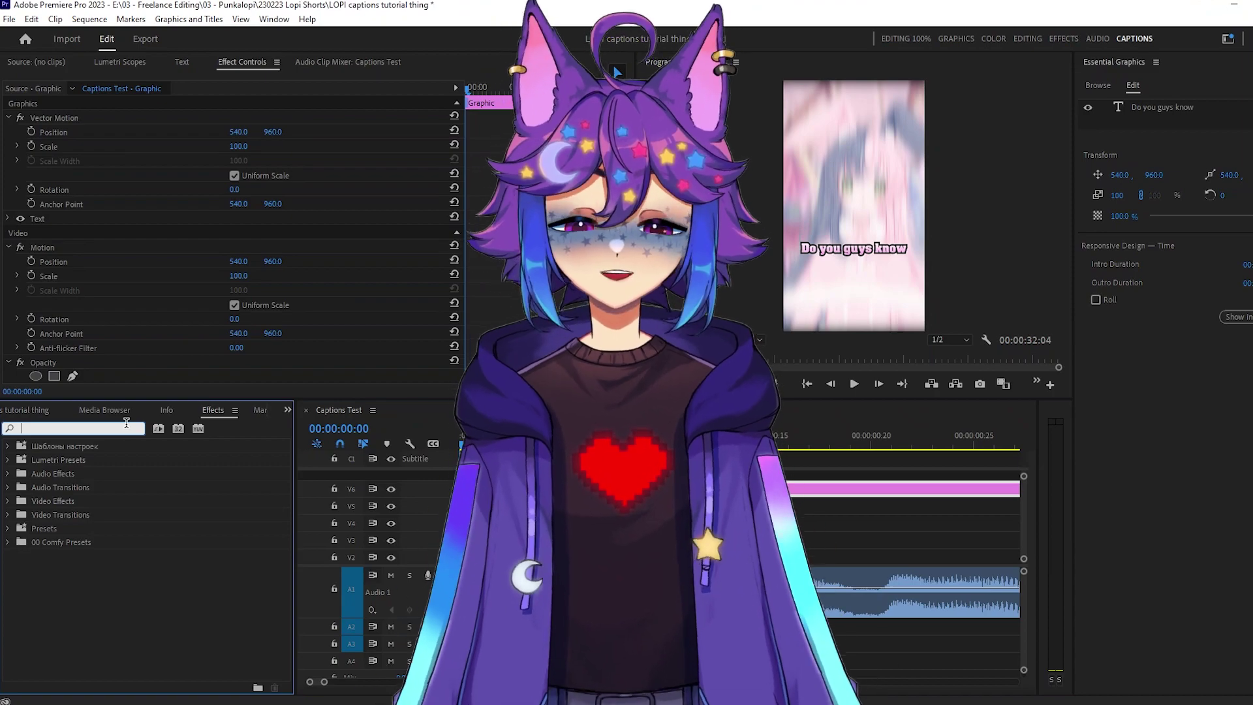
- Keyframe the caption's Opacity at 0% at the start and 100% at 4 frames
{"action": "type", "text": "dissolve"}
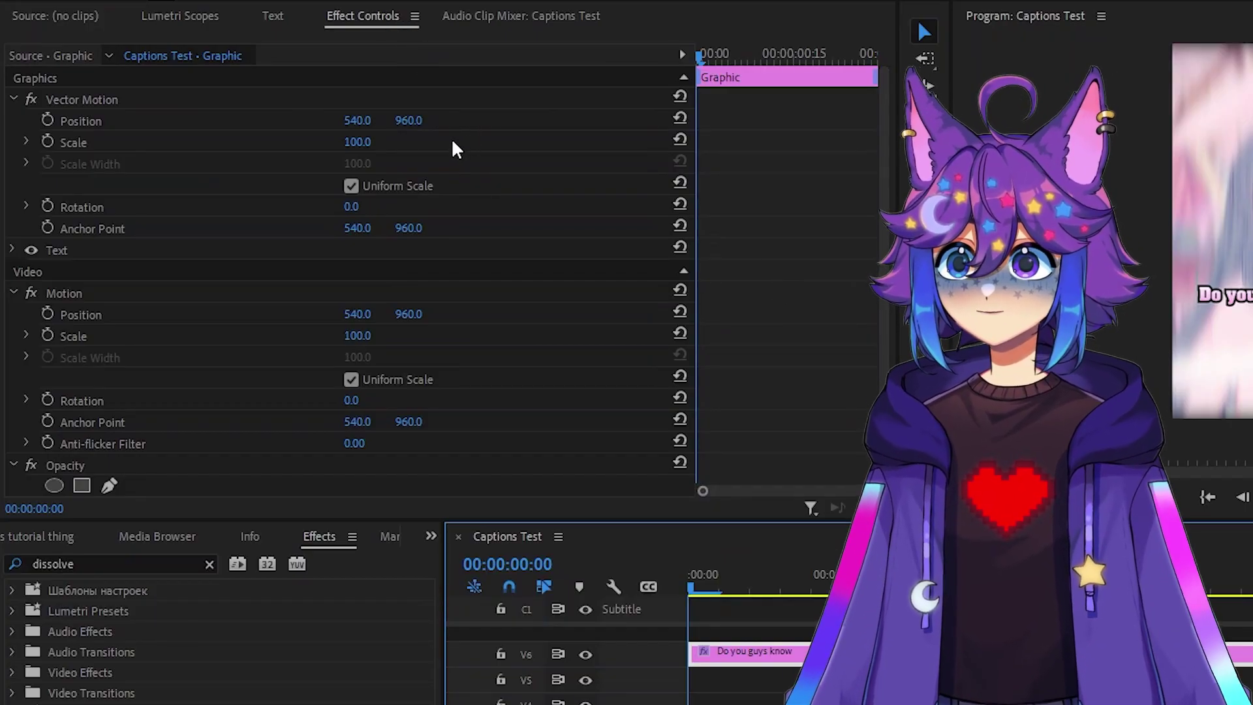
{"action": "scroll", "coordinate": [245, 391], "scroll_direction": "down", "scroll_amount": 2}
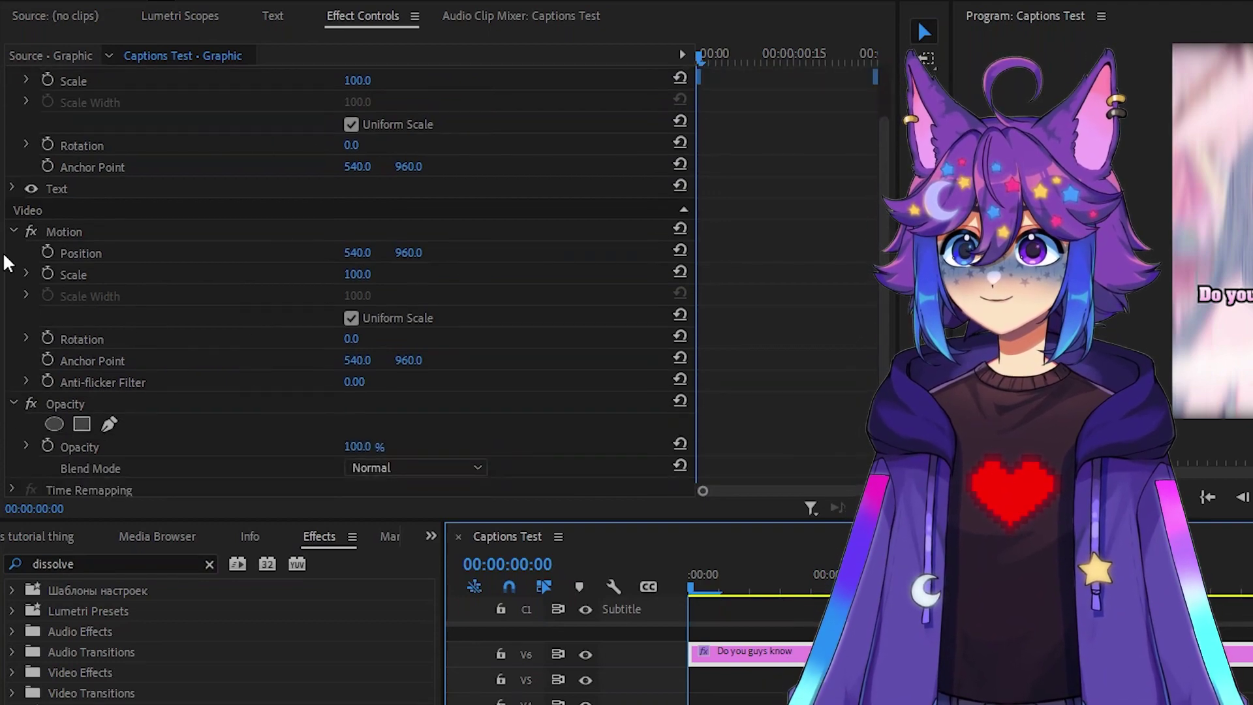
{"action": "scroll", "coordinate": [260, 300], "scroll_direction": "down", "scroll_amount": 1}
{"action": "left_click", "coordinate": [274, 382]}
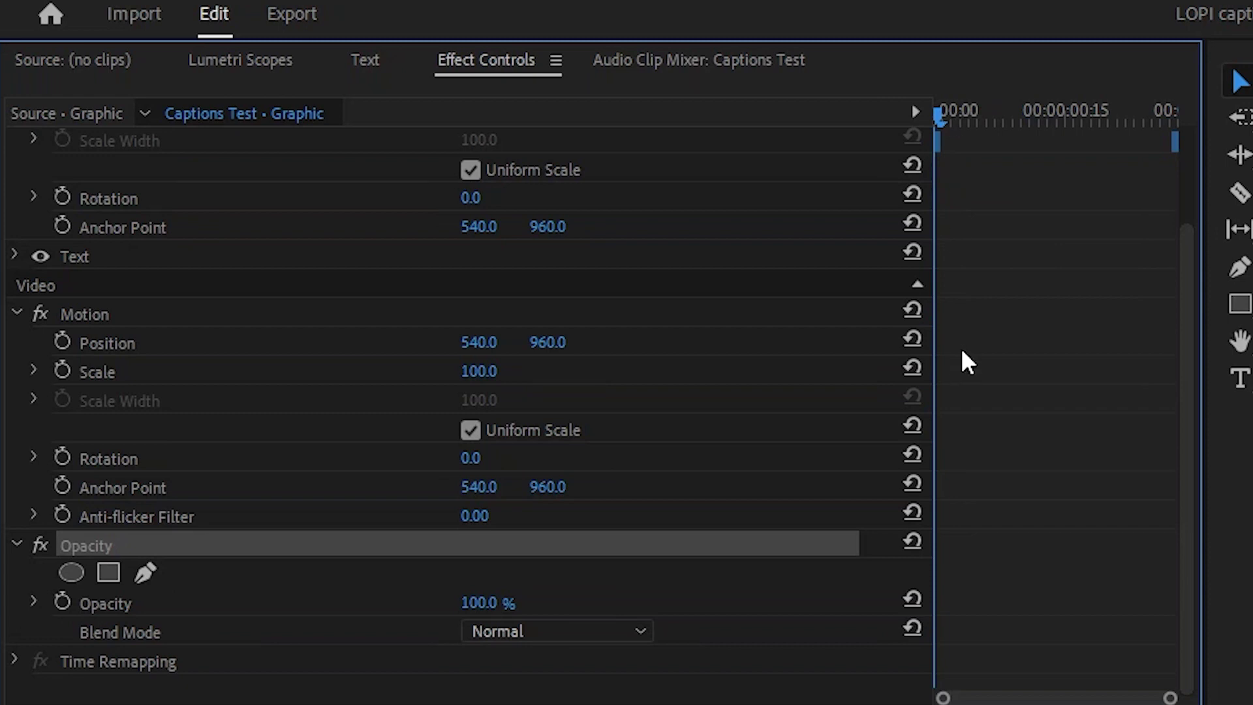
{"action": "left_click", "coordinate": [61, 602]}
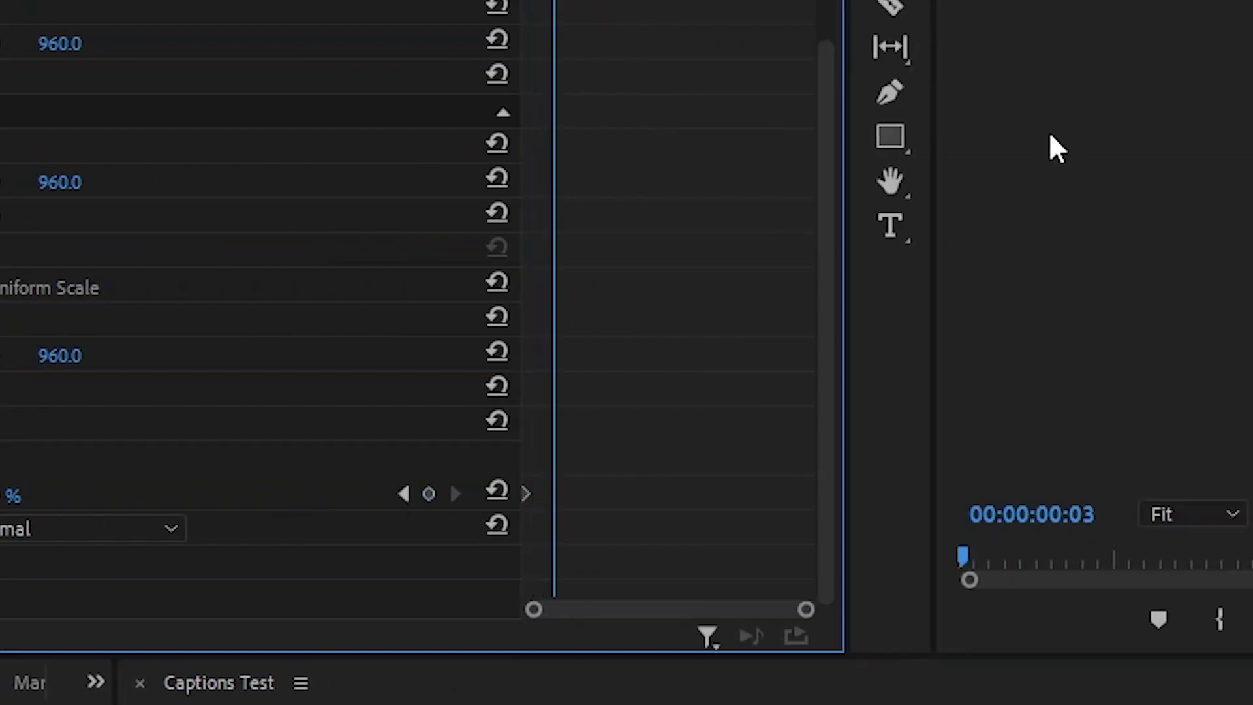
{"action": "left_click", "coordinate": [430, 497]}
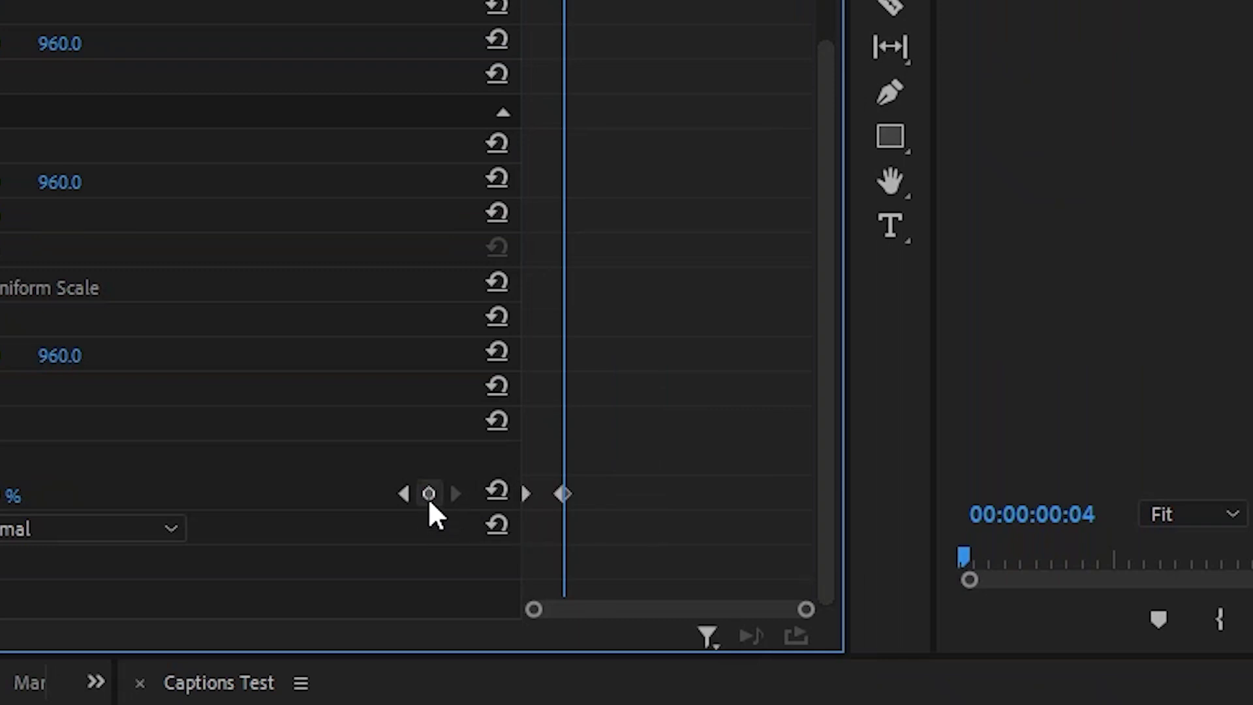
- Step frame by frame between the opacity keyframes and play back to check the fade-in
{"action": "left_click", "coordinate": [459, 317]}
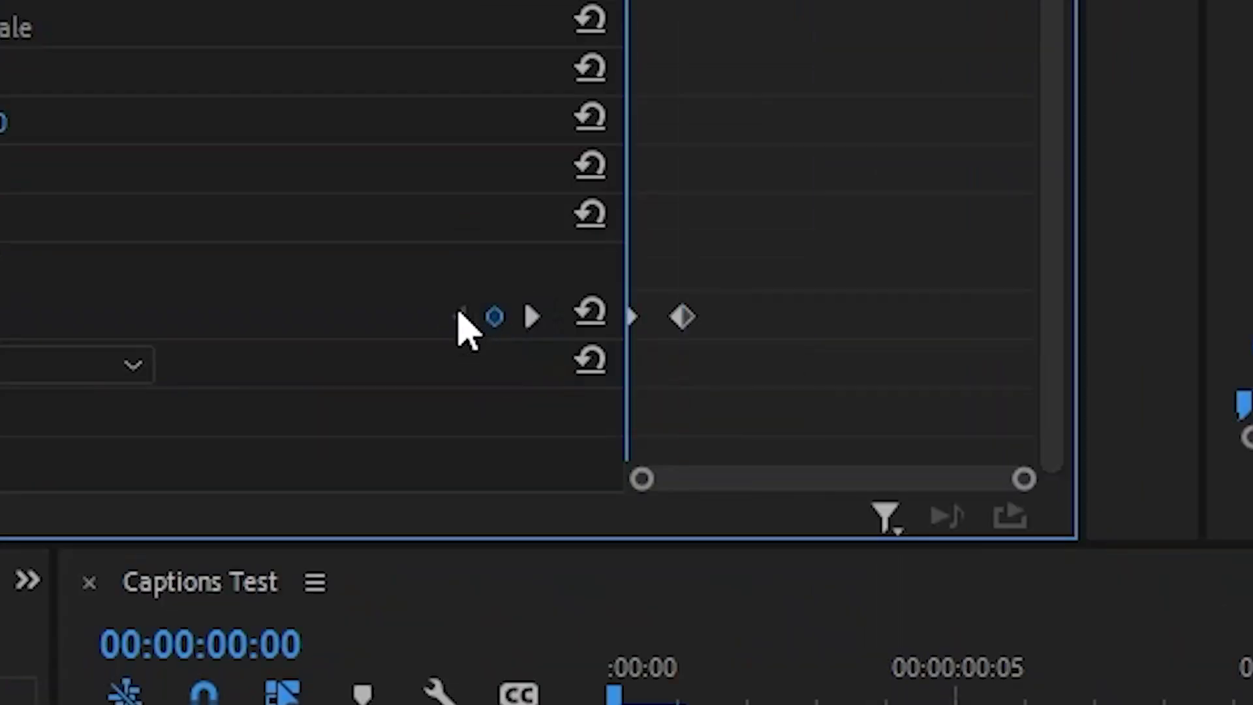
{"action": "left_click", "coordinate": [531, 317]}
{"action": "left_click", "coordinate": [458, 318]}
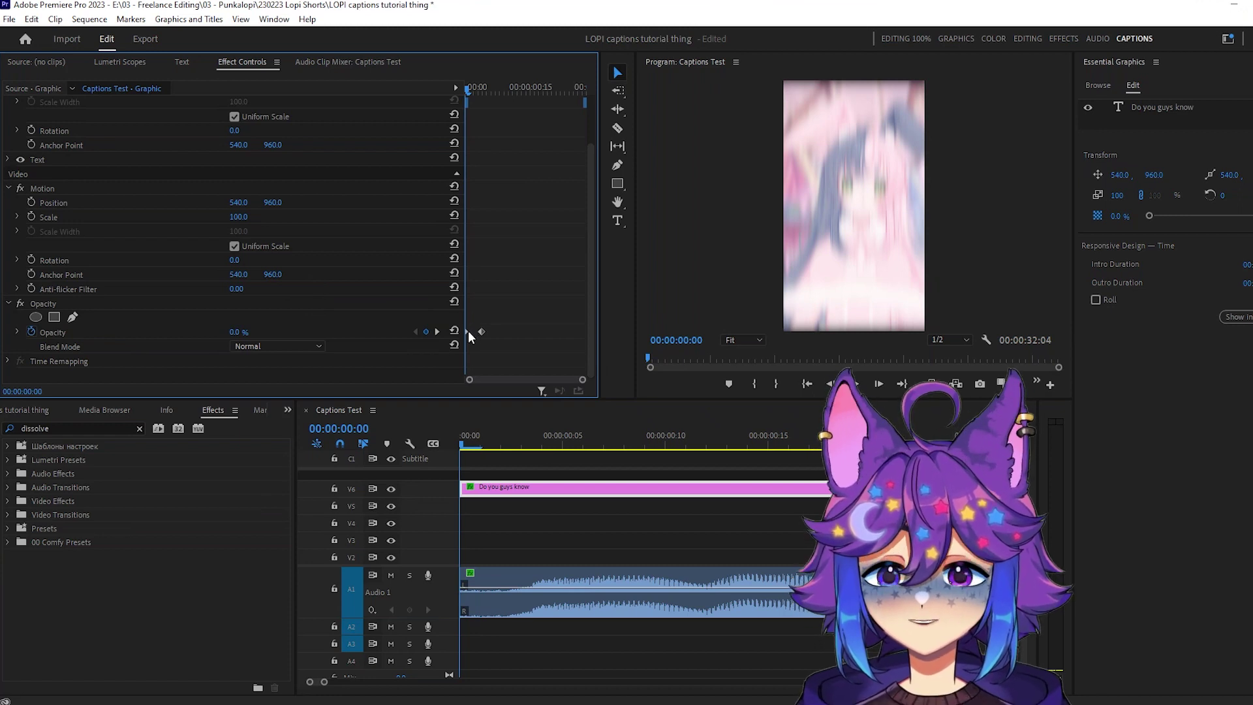
{"action": "left_click", "coordinate": [437, 332]}
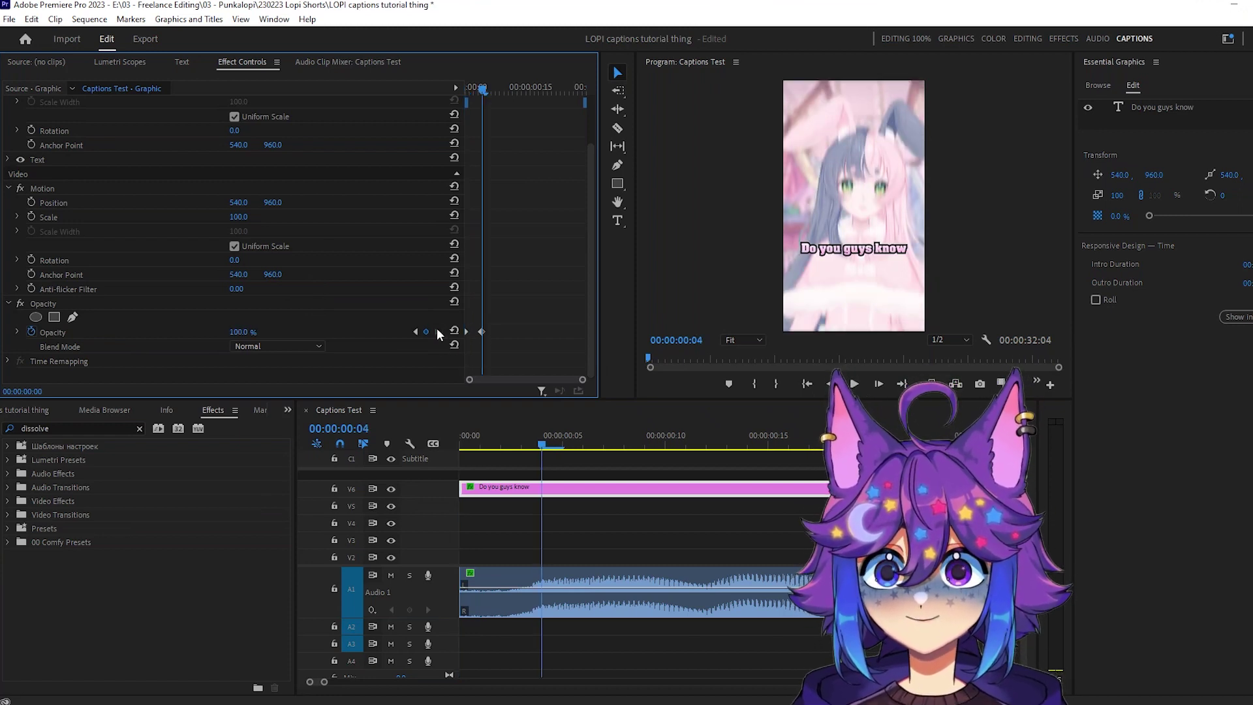
{"action": "key", "text": "Left"}
{"action": "key", "text": "Left"}
{"action": "key", "text": "Left"}
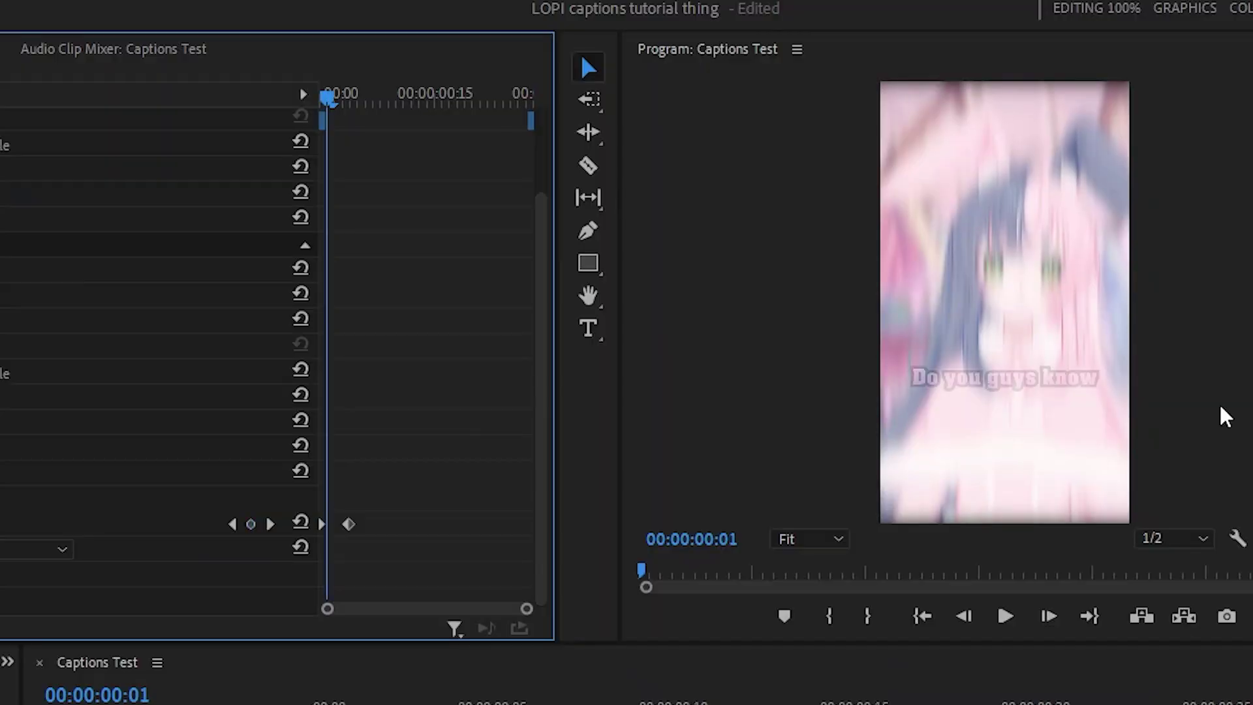
{"action": "key", "text": "Right"}
{"action": "key", "text": "Right"}
{"action": "key", "text": "Right"}
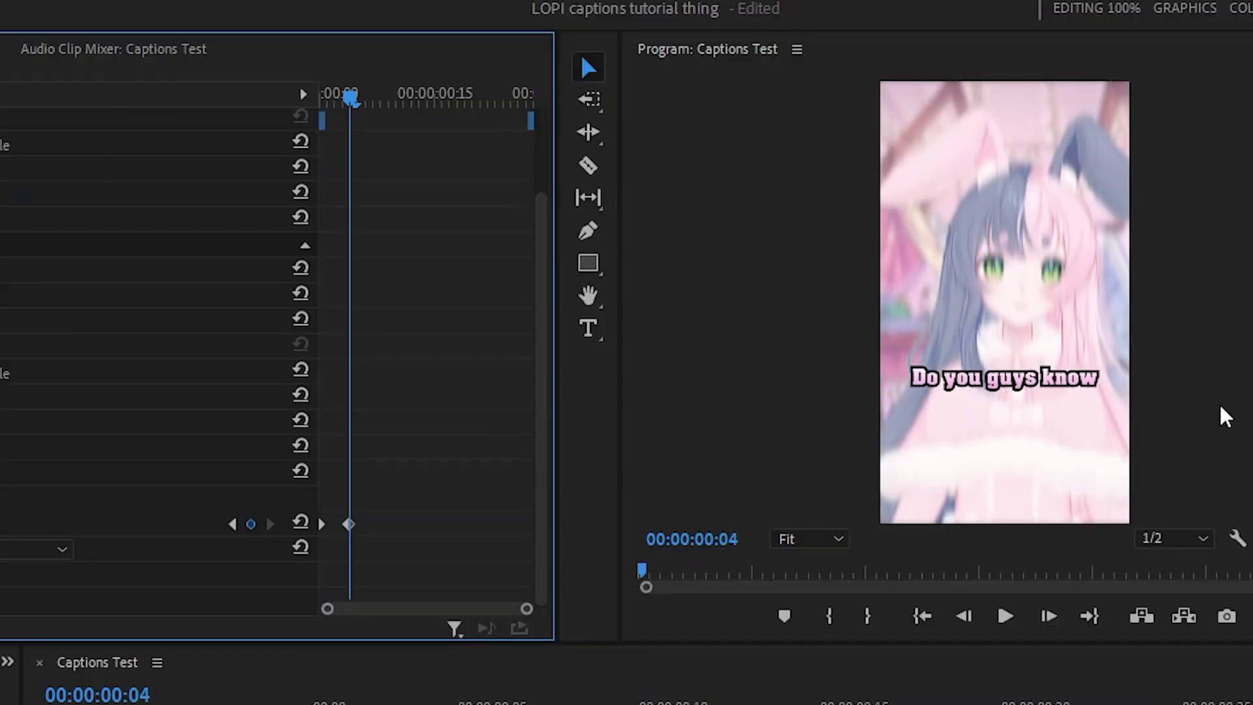
{"action": "key", "text": "Left"}
{"action": "key", "text": "Left"}
{"action": "key", "text": "Left"}
{"action": "key", "text": "Left"}
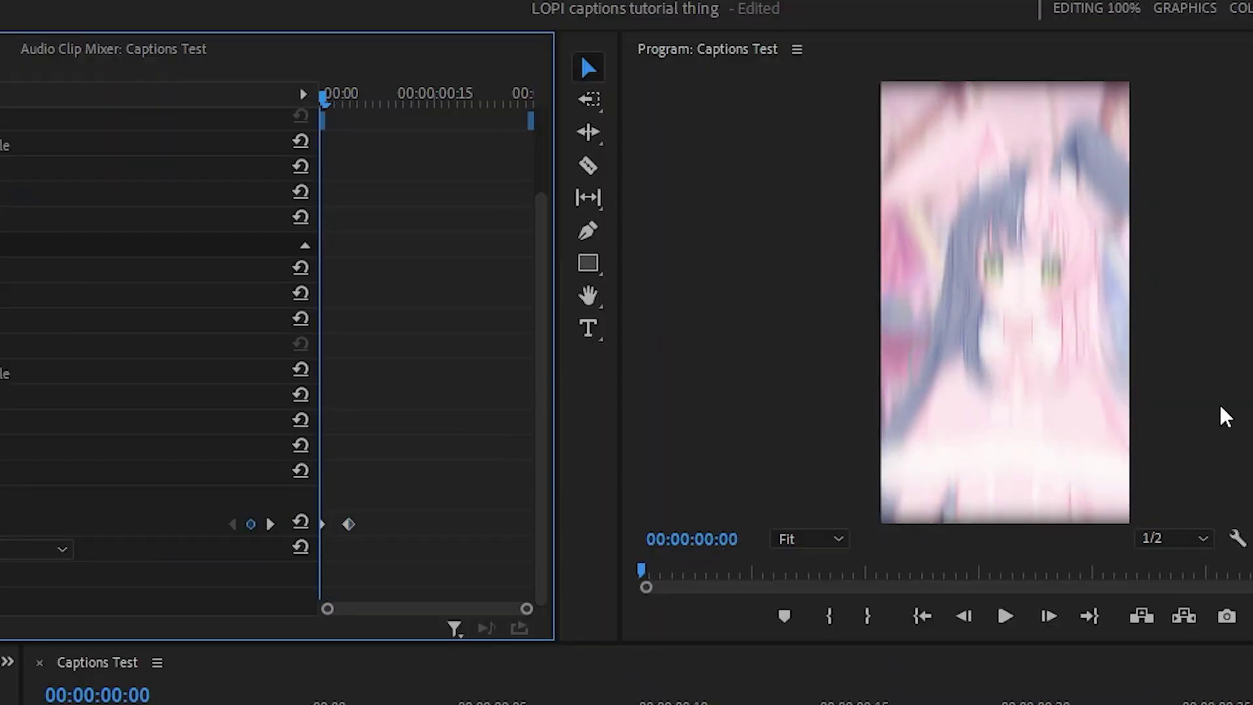
{"action": "key", "text": "Right"}
{"action": "key", "text": "Right"}
{"action": "key", "text": "Right"}
{"action": "key", "text": "Right"}
{"action": "key", "text": "Left"}
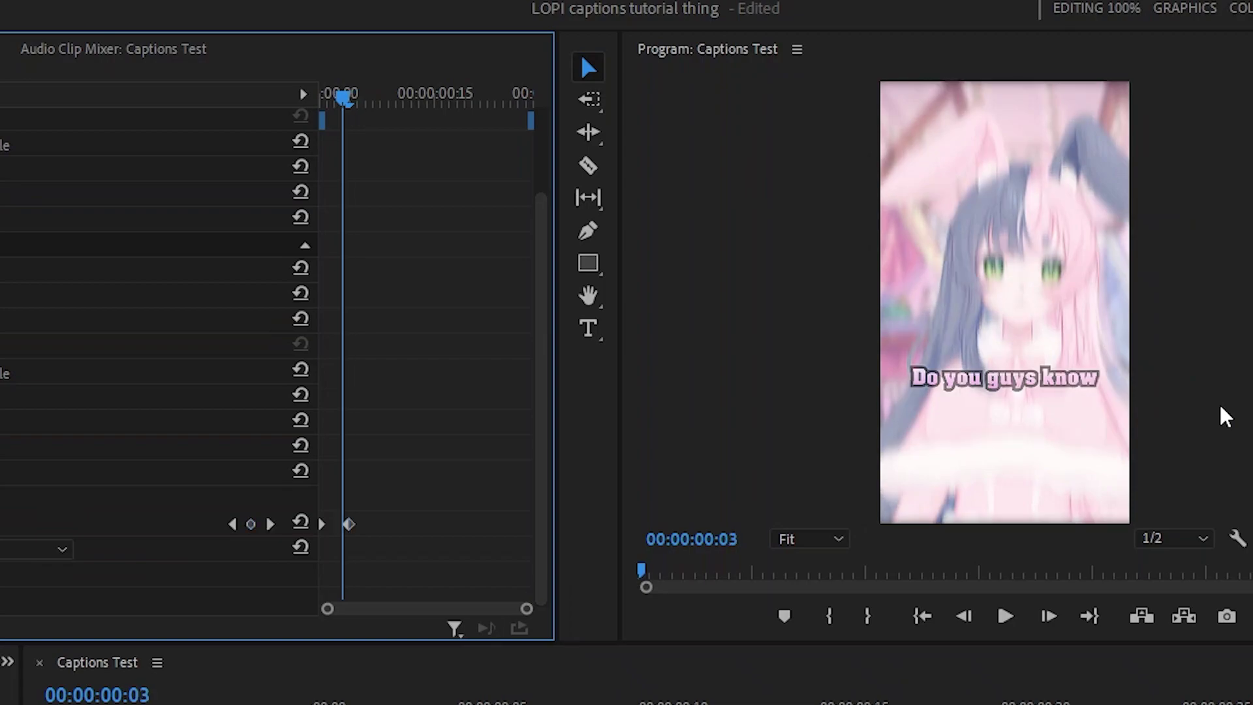
{"action": "key", "text": "space"}
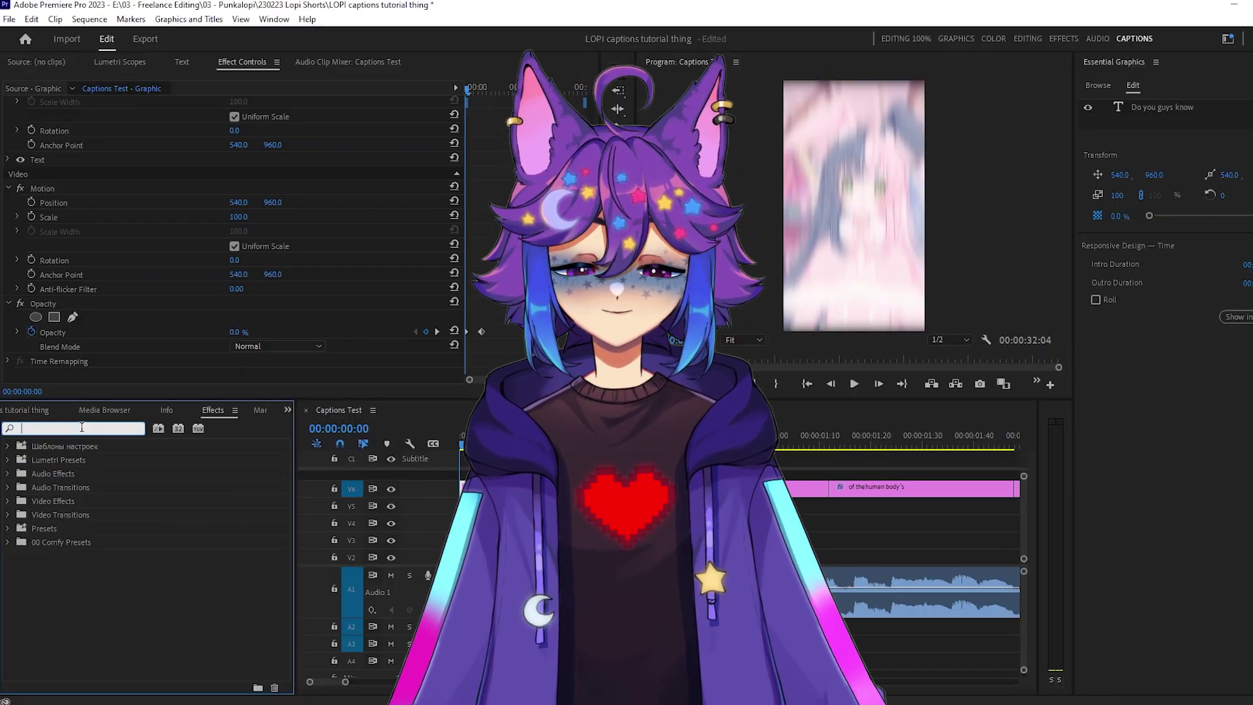
- Apply the Distort > Transform effect to the 'Do you guys know' caption and select it in Effect Controls
{"action": "left_click", "coordinate": [82, 428]}
{"action": "type", "text": "transform"}
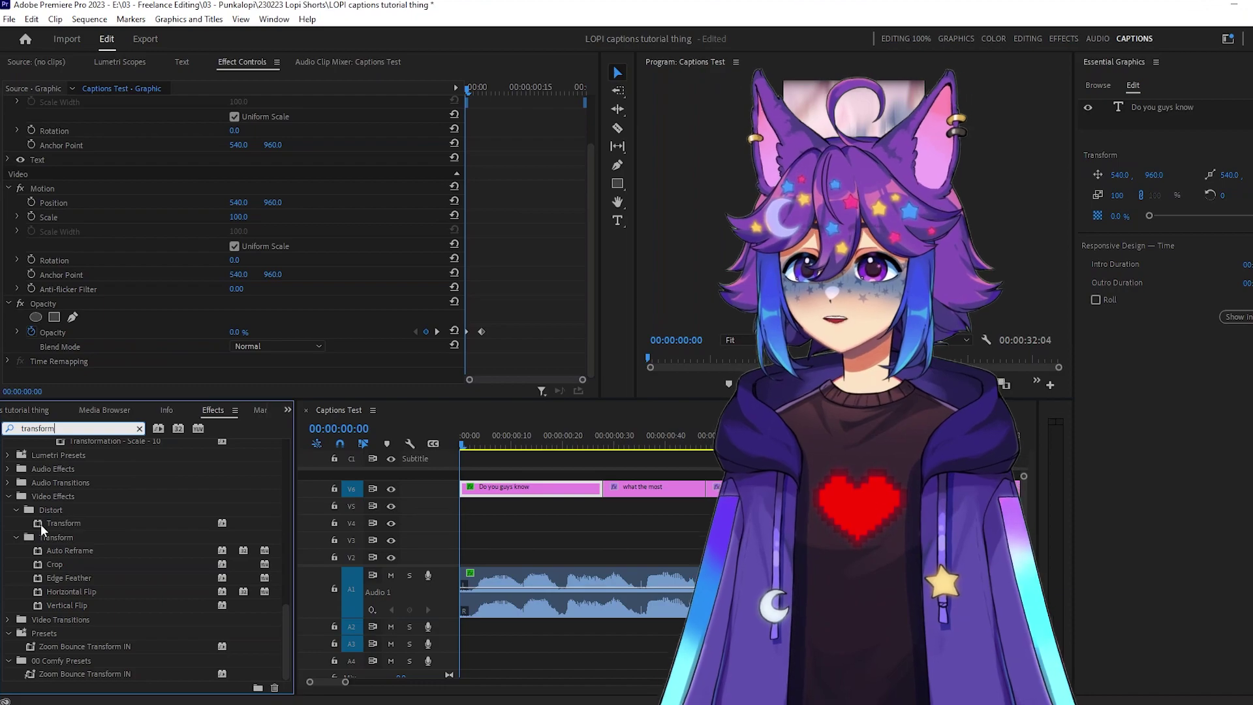
{"action": "left_click_drag", "start_coordinate": [132, 348], "coordinate": [1171, 282]}
{"action": "left_click_drag", "start_coordinate": [556, 490], "coordinate": [550, 488]}
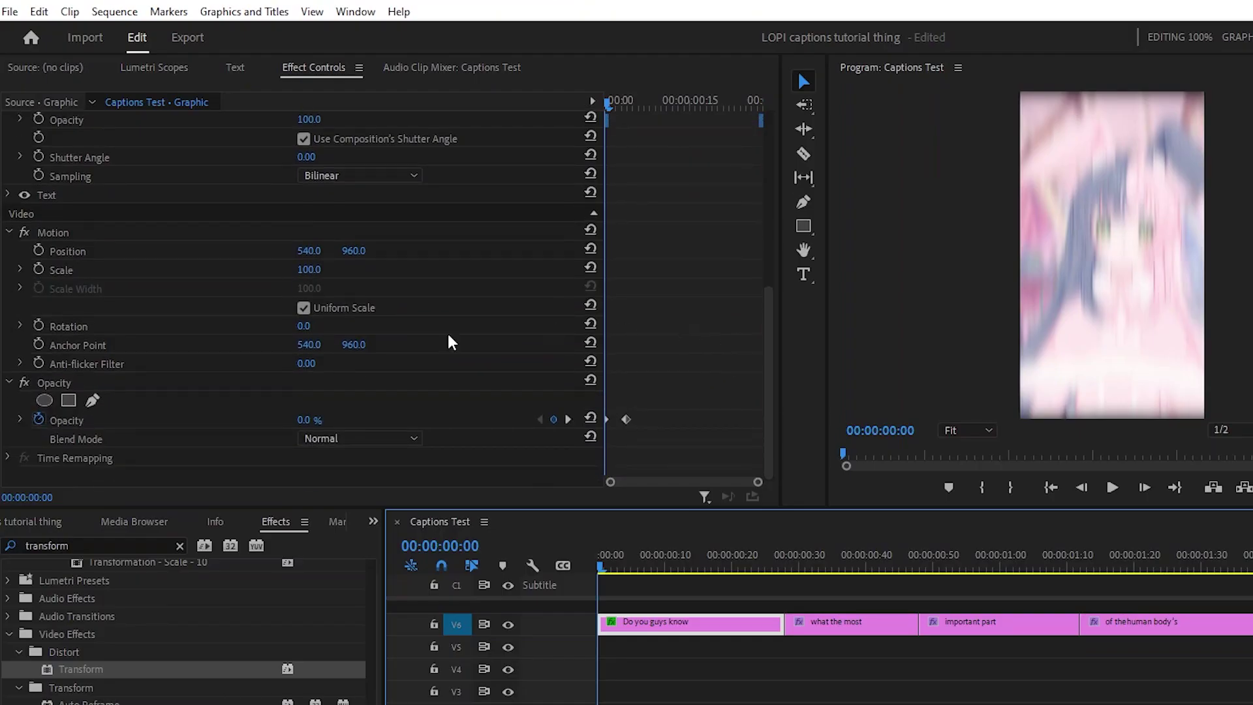
{"action": "left_click", "coordinate": [25, 383]}
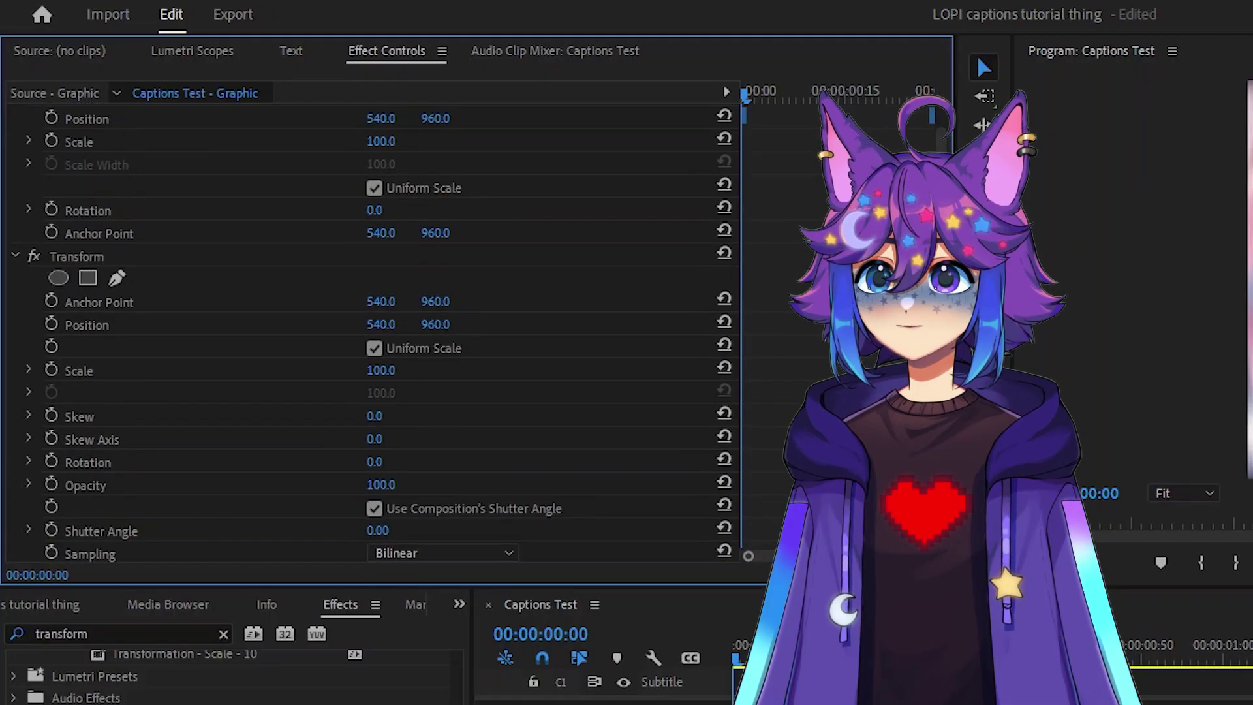
{"action": "scroll", "coordinate": [124, 326], "scroll_direction": "down", "scroll_amount": 1}
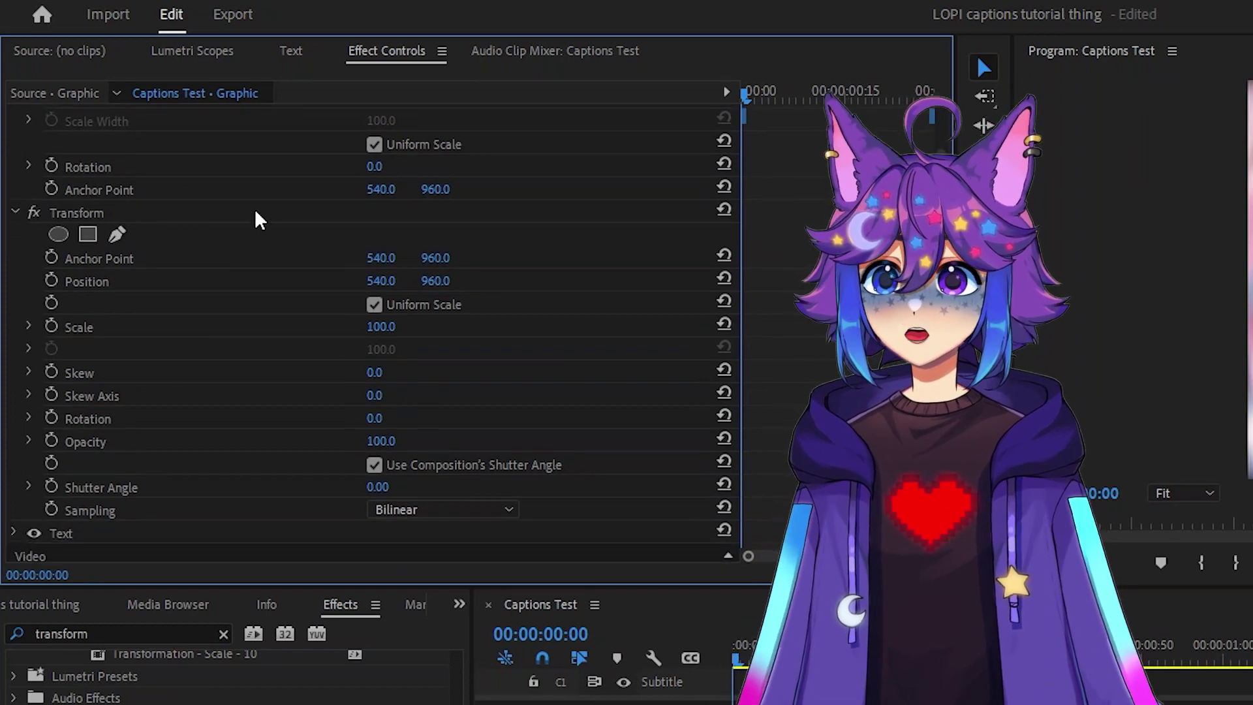
{"action": "left_click", "coordinate": [207, 215]}
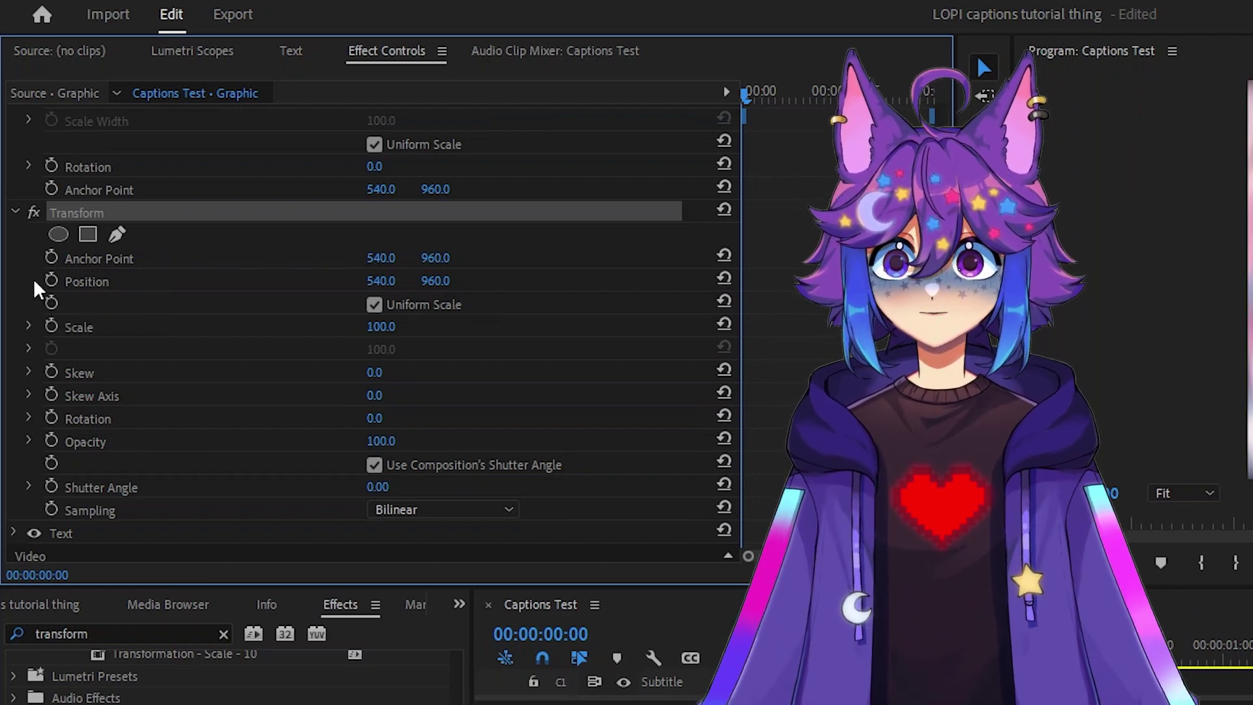
- Keyframe Transform Position a couple of frames in and set the starting Y to 1026
{"action": "left_click", "coordinate": [51, 280]}
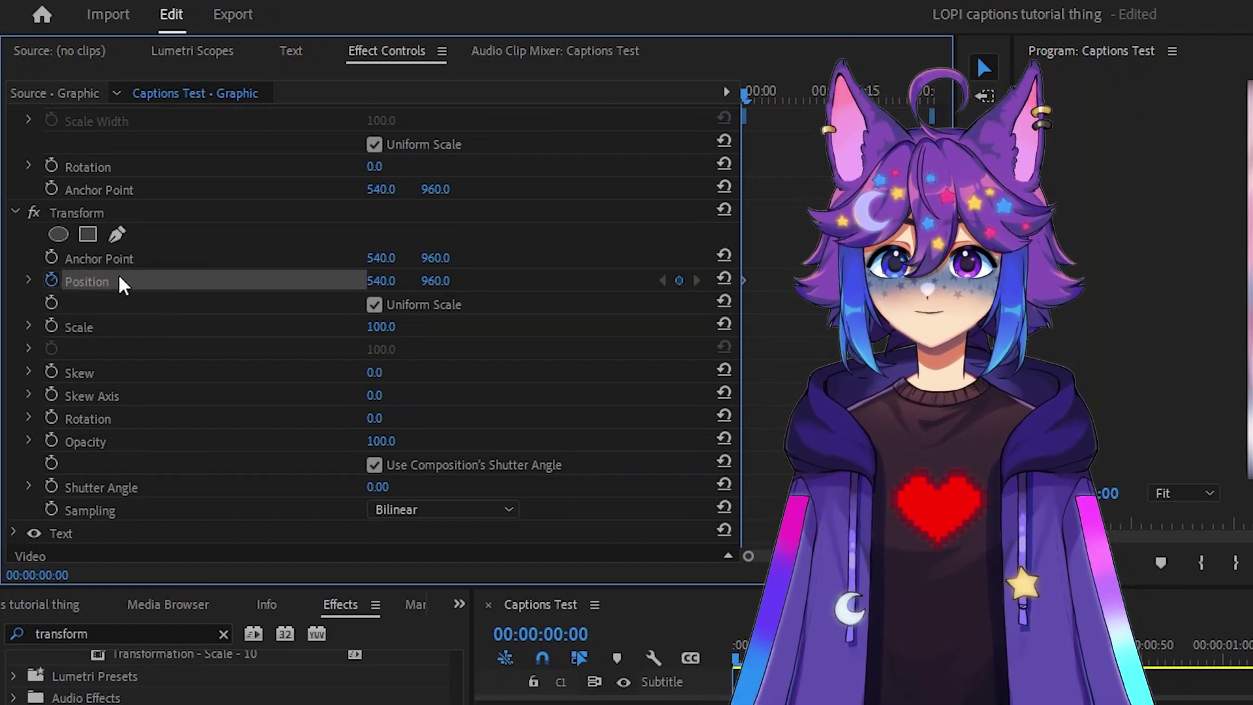
{"action": "key", "text": "Right"}
{"action": "key", "text": "Right"}
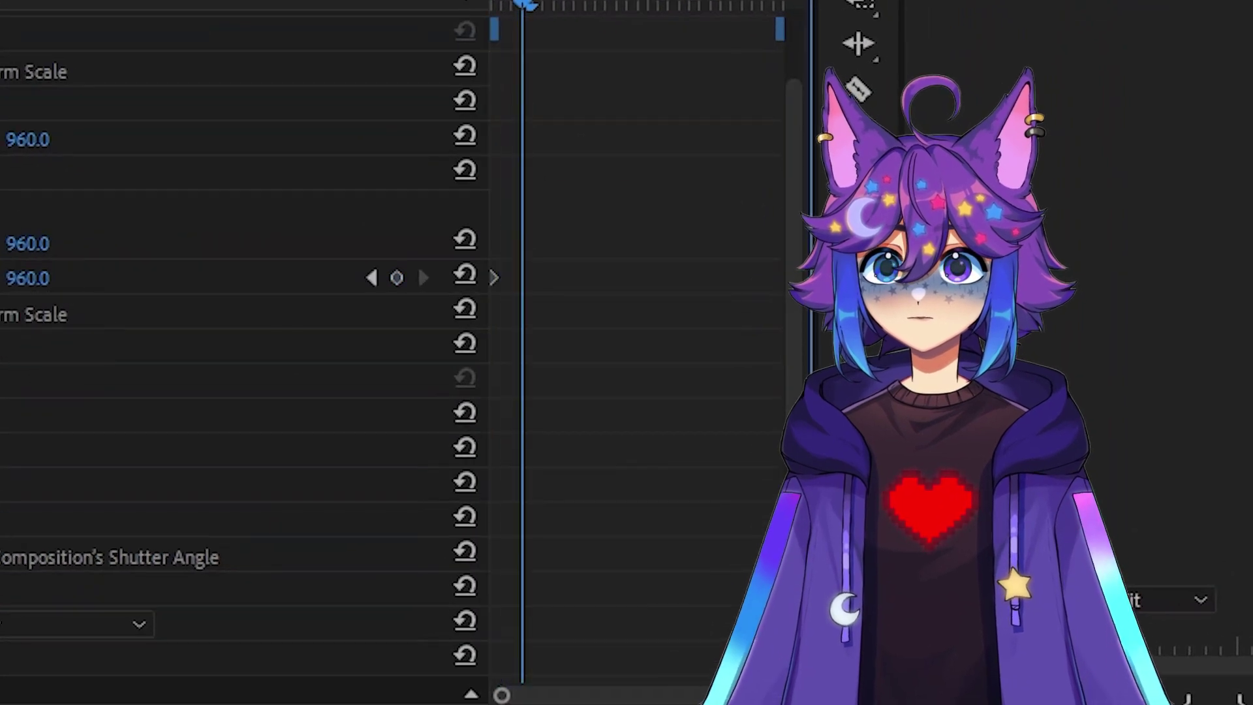
{"action": "key", "text": "Right"}
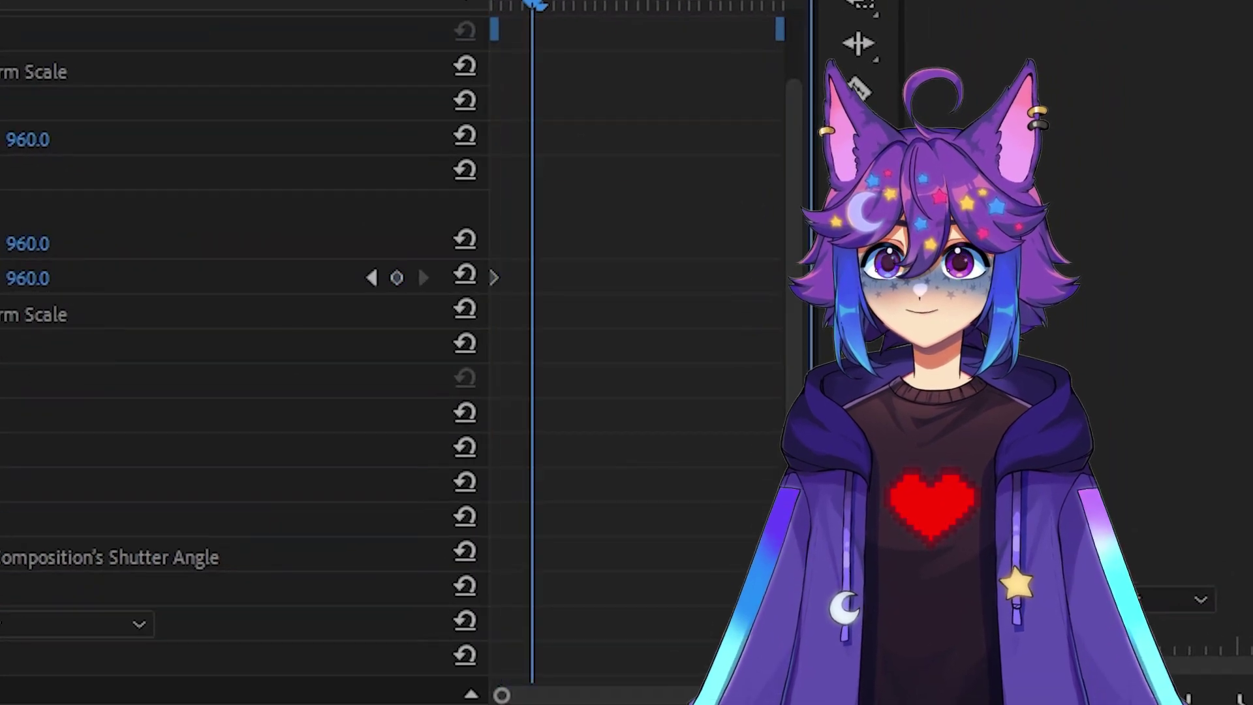
{"action": "left_click", "coordinate": [404, 281]}
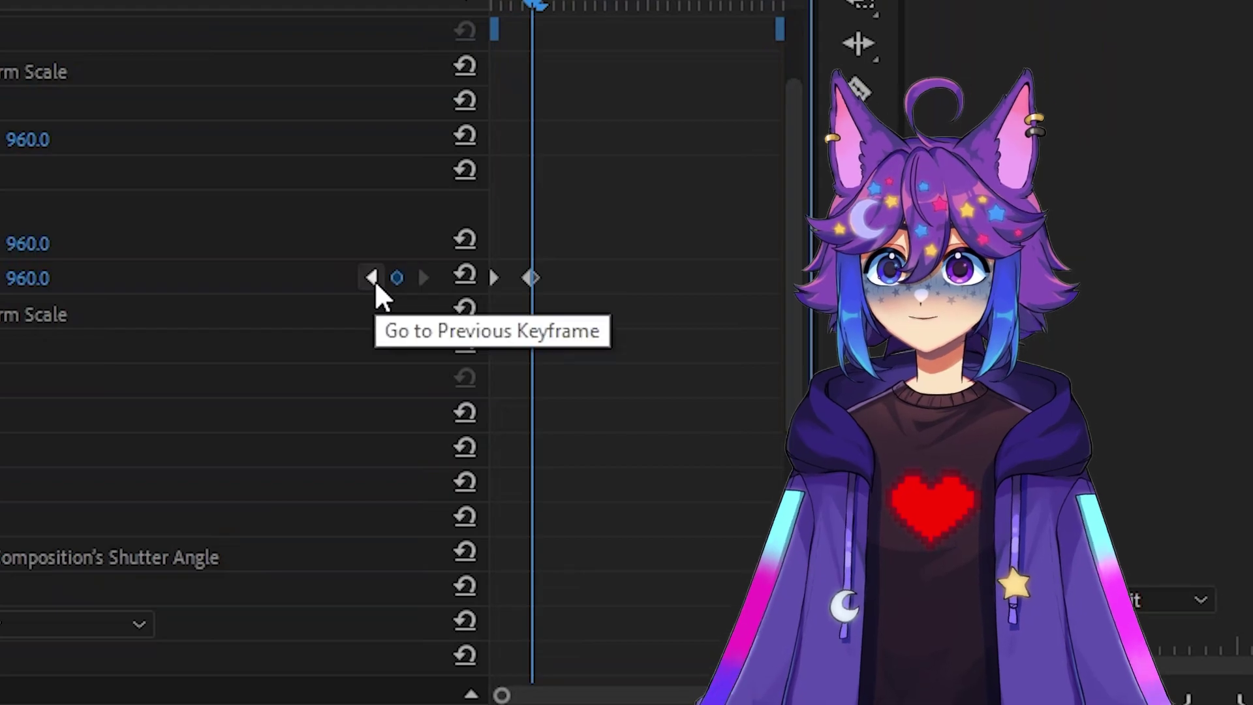
{"action": "left_click", "coordinate": [372, 278]}
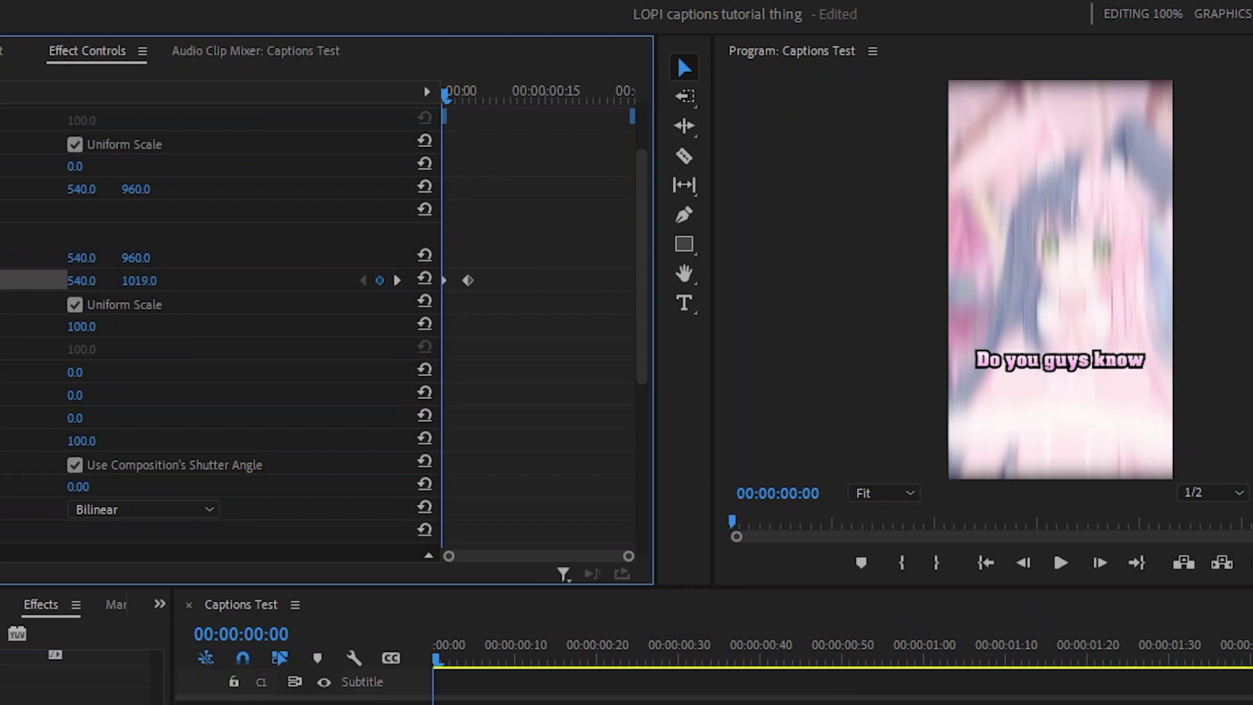
- Play the sequence from the start to watch the caption rise into place
{"action": "left_click", "coordinate": [346, 662]}
{"action": "key", "text": "space"}
{"action": "key", "text": "space"}
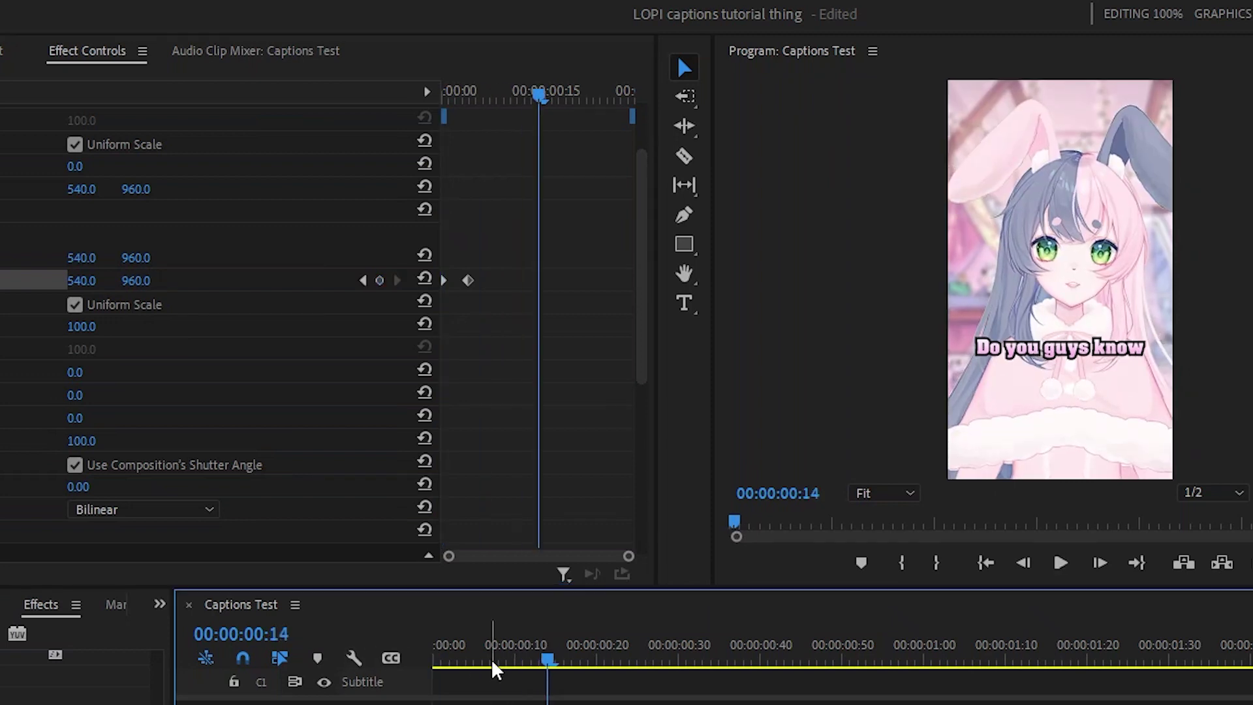
{"action": "key", "text": "Home"}
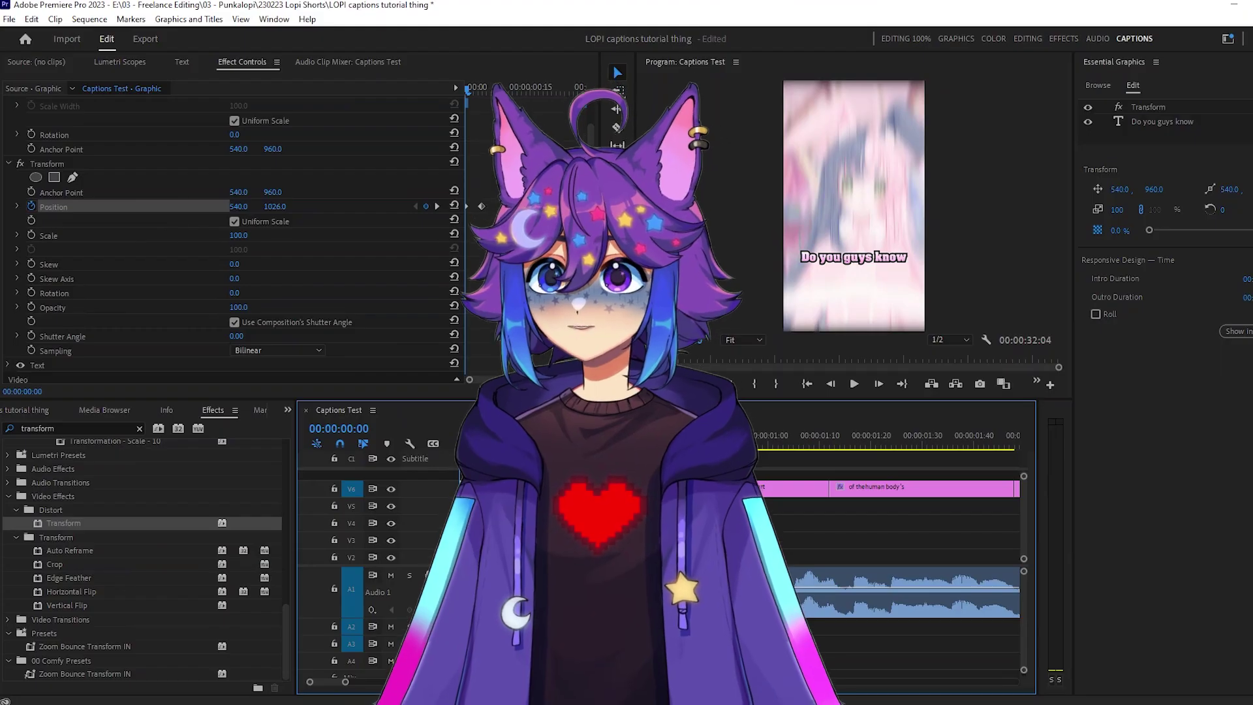
{"action": "scroll", "coordinate": [19, 305], "scroll_direction": "down", "scroll_amount": 3}
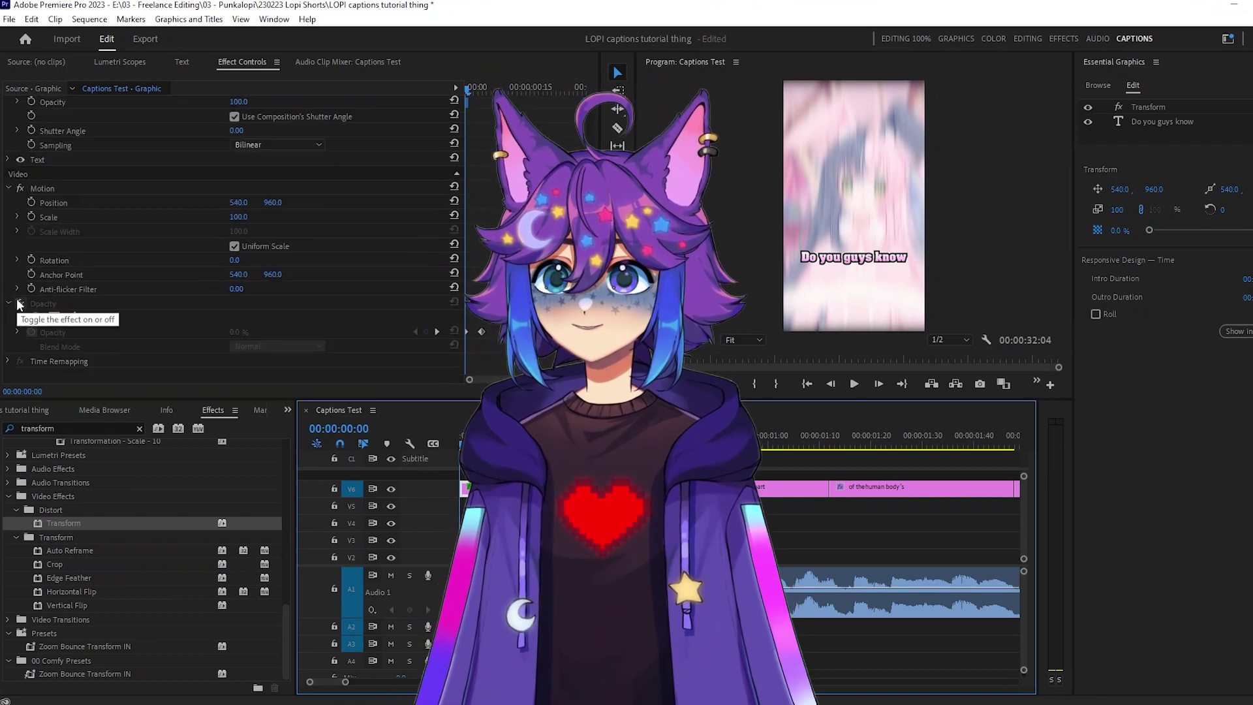
{"action": "left_click", "coordinate": [444, 532]}
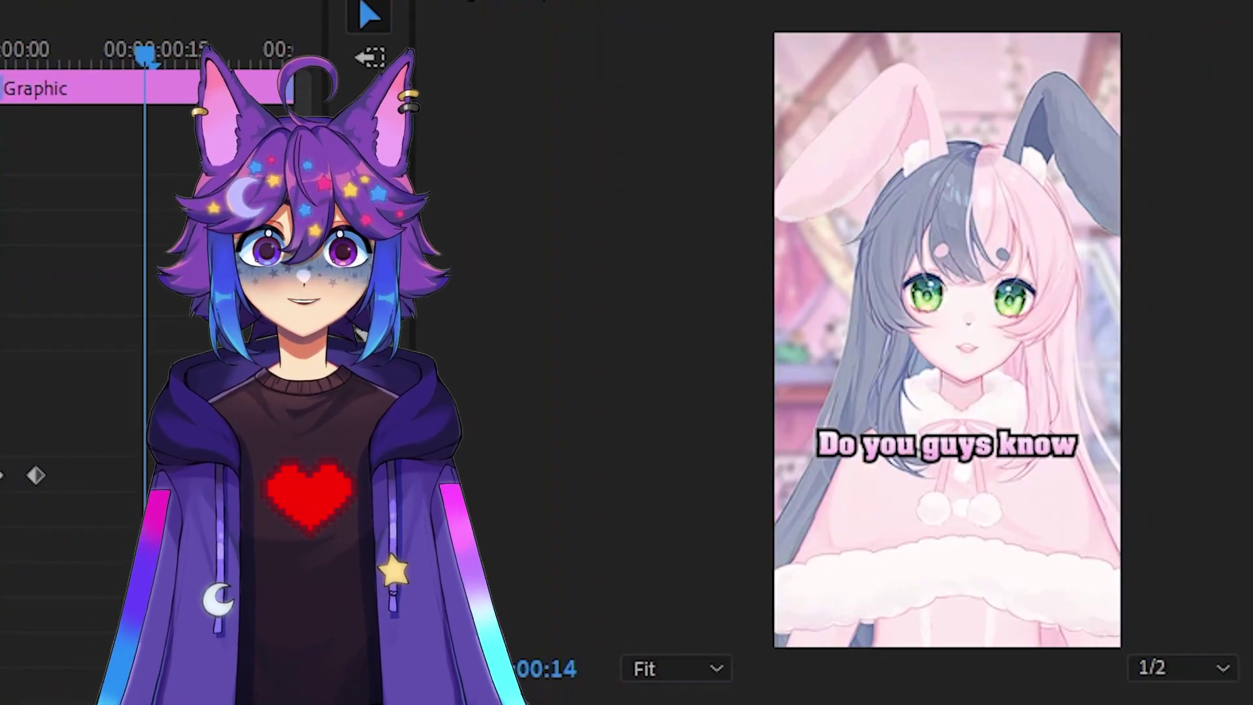
{"action": "key", "text": "space"}
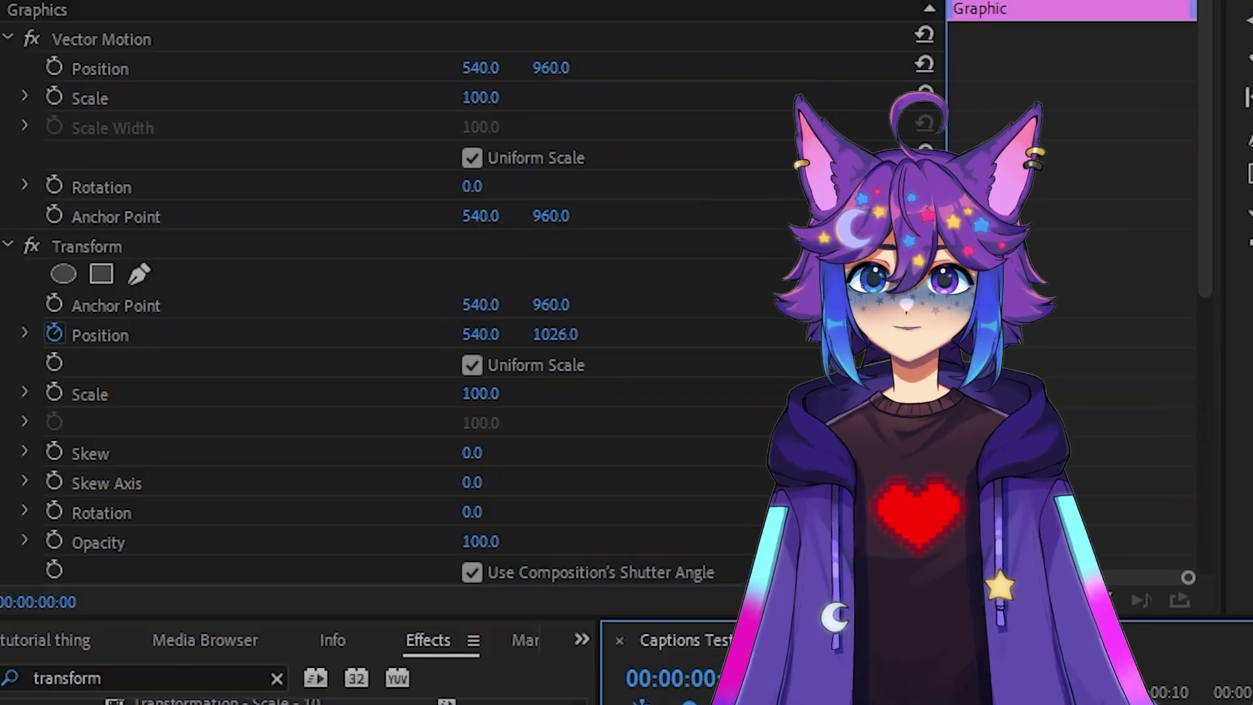
{"action": "left_click", "coordinate": [95, 245]}
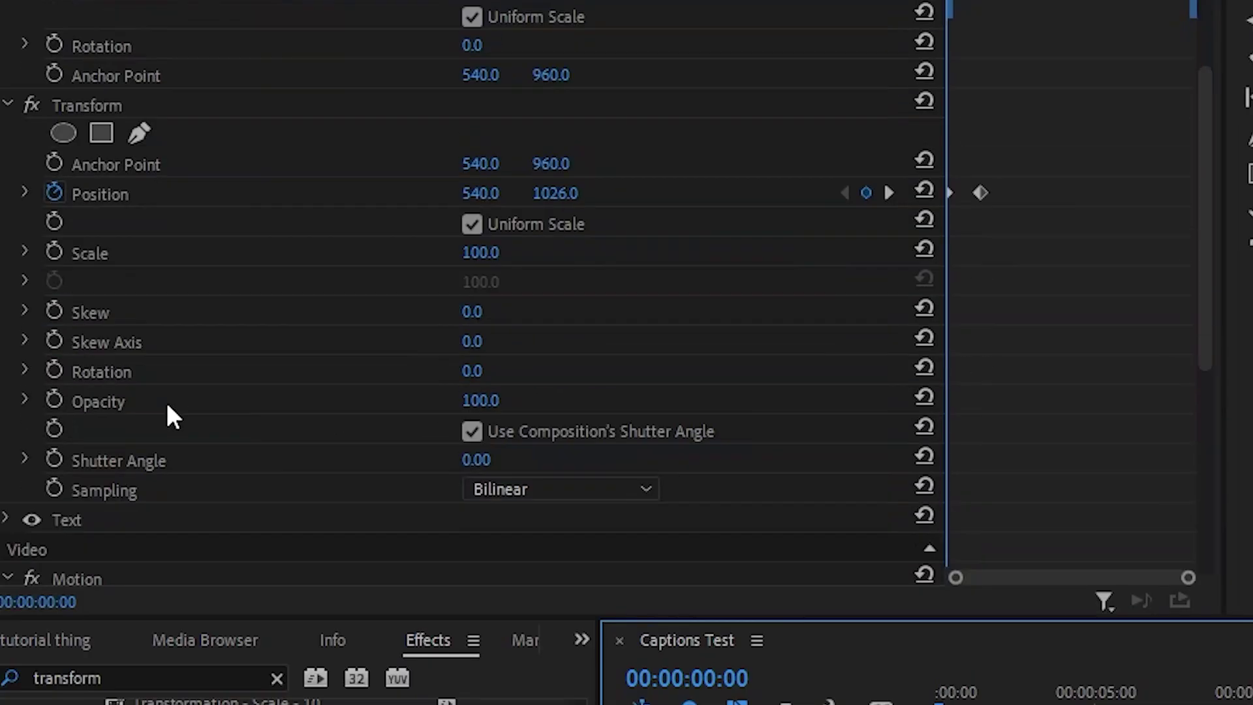
{"action": "scroll", "coordinate": [166, 418], "scroll_direction": "down", "scroll_amount": 10}
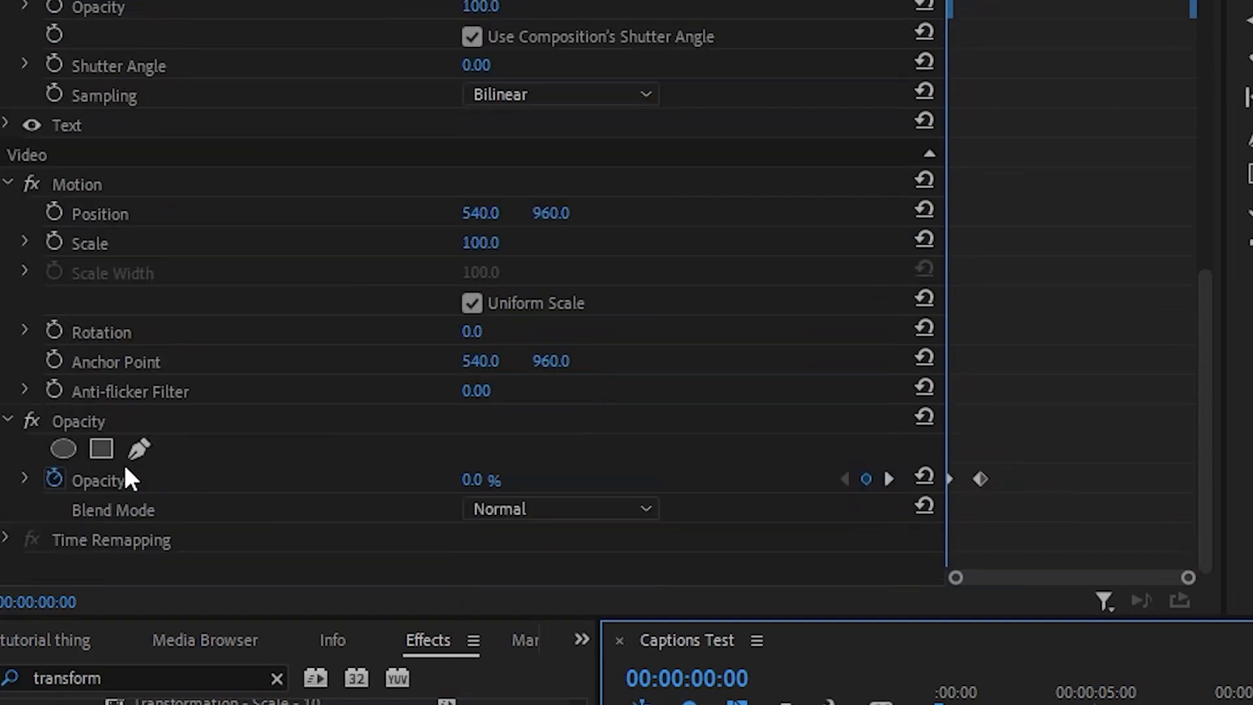
{"action": "left_click", "coordinate": [99, 416]}
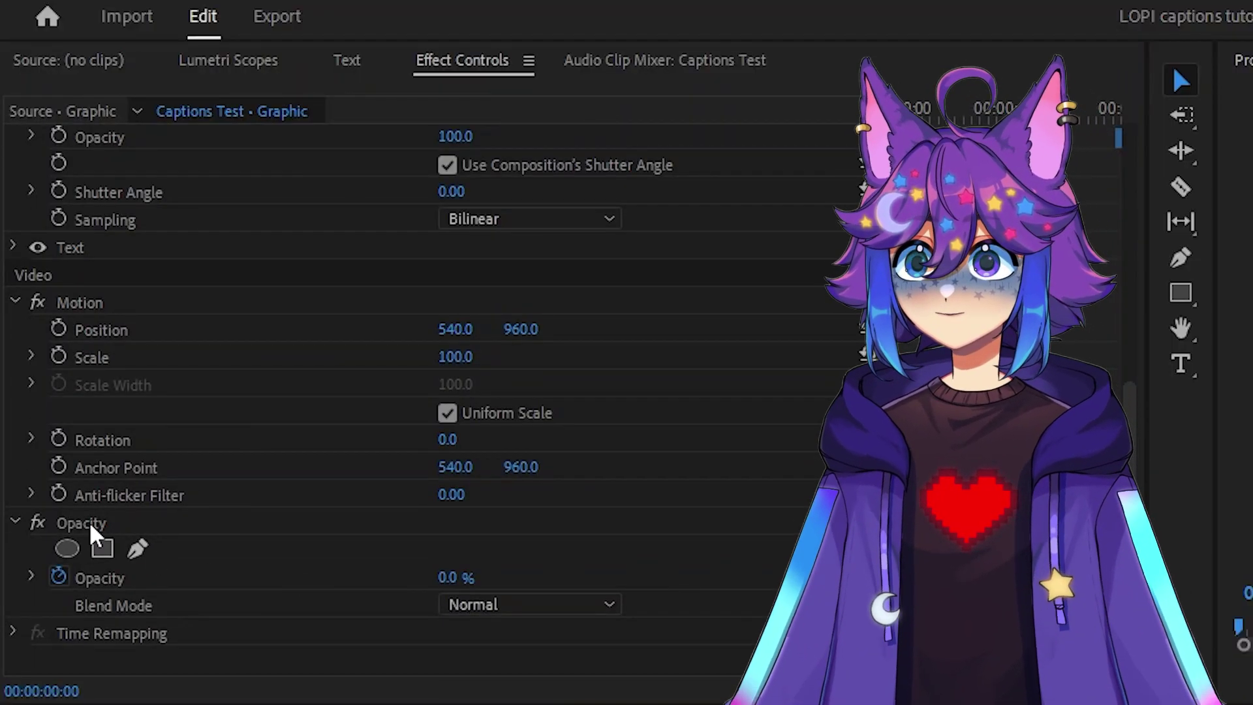
- Select both the Transform and Opacity effects on the caption in Effect Controls
{"action": "left_click", "coordinate": [89, 522]}
{"action": "scroll", "coordinate": [605, 524], "scroll_direction": "up", "scroll_amount": 8}
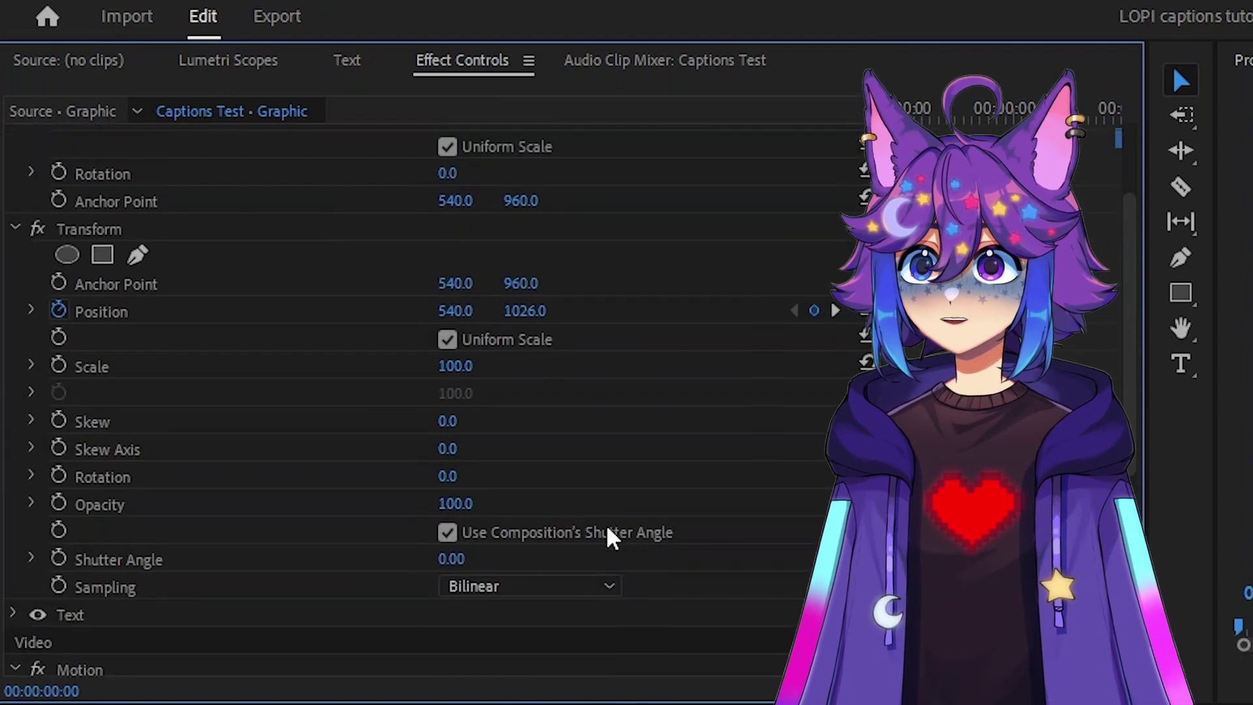
{"action": "scroll", "coordinate": [607, 527], "scroll_direction": "up", "scroll_amount": 3}
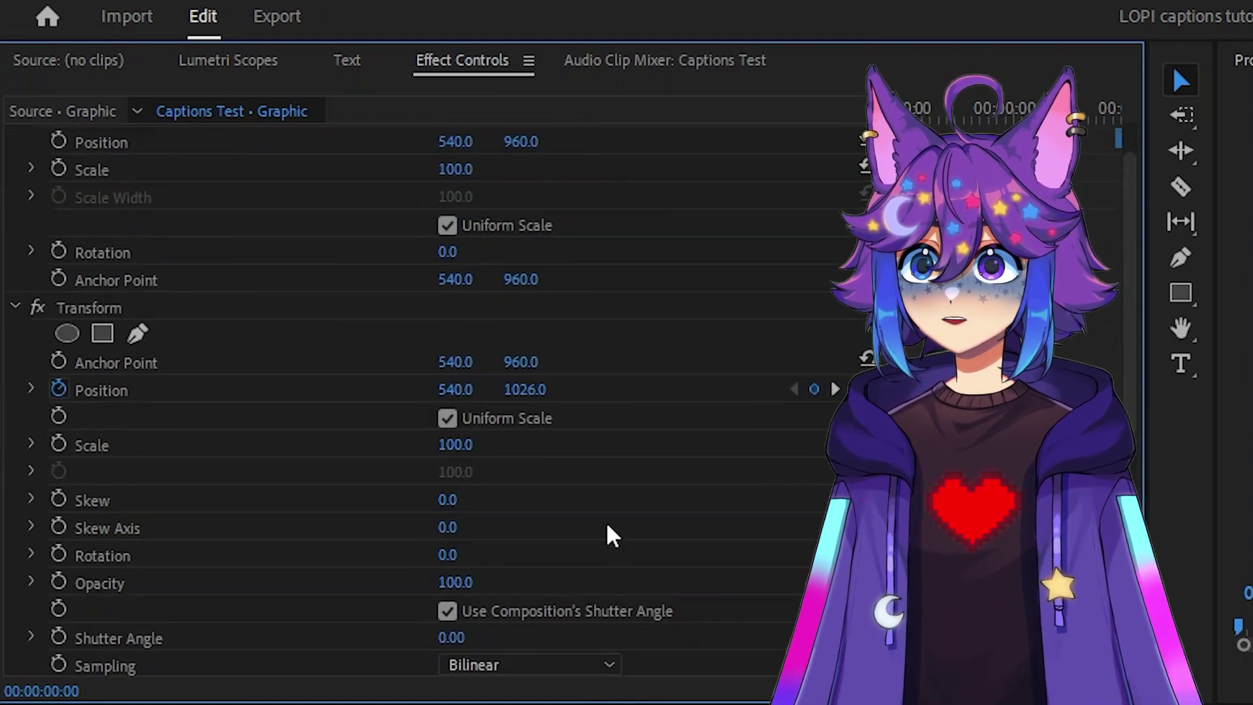
{"action": "left_click", "coordinate": [115, 304]}
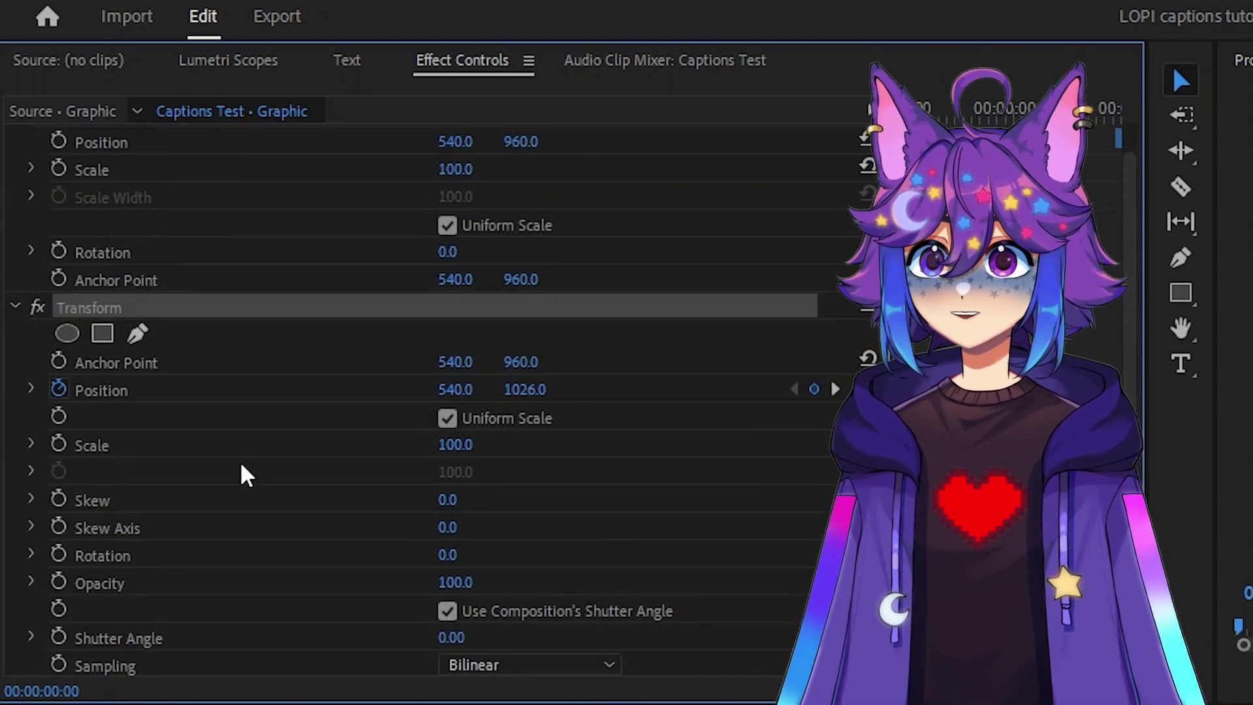
{"action": "scroll", "coordinate": [240, 460], "scroll_direction": "down", "scroll_amount": 10}
{"action": "scroll", "coordinate": [239, 460], "scroll_direction": "down", "scroll_amount": 7}
{"action": "left_click", "coordinate": [73, 527]}
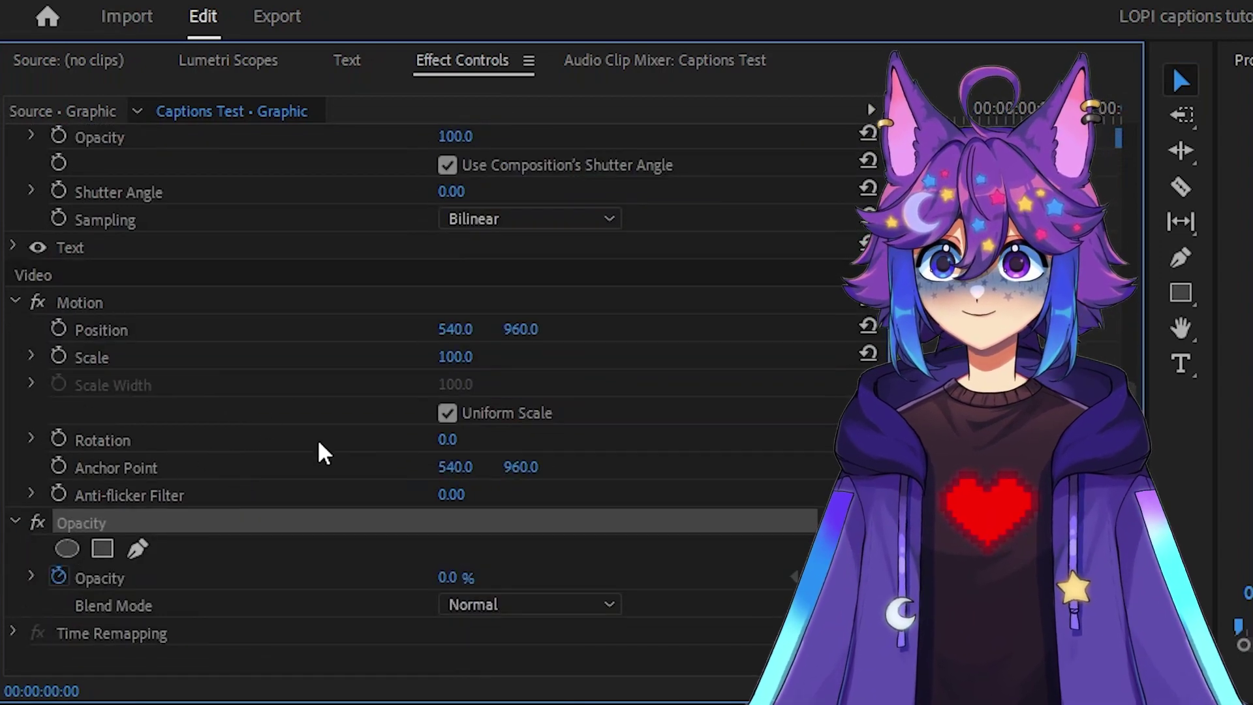
{"action": "scroll", "coordinate": [317, 439], "scroll_direction": "up", "scroll_amount": 19}
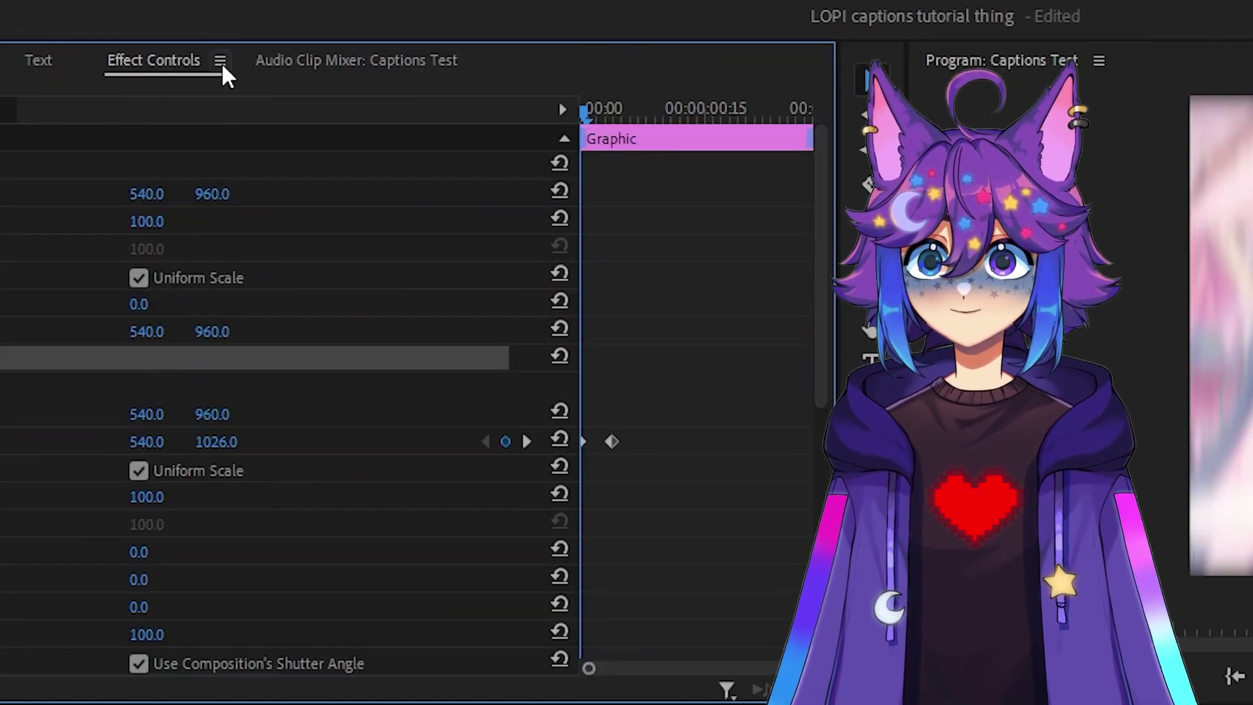
- Save them as a preset named 'Text Tutorial Transition', anchored to In Point
{"action": "left_click", "coordinate": [221, 62]}
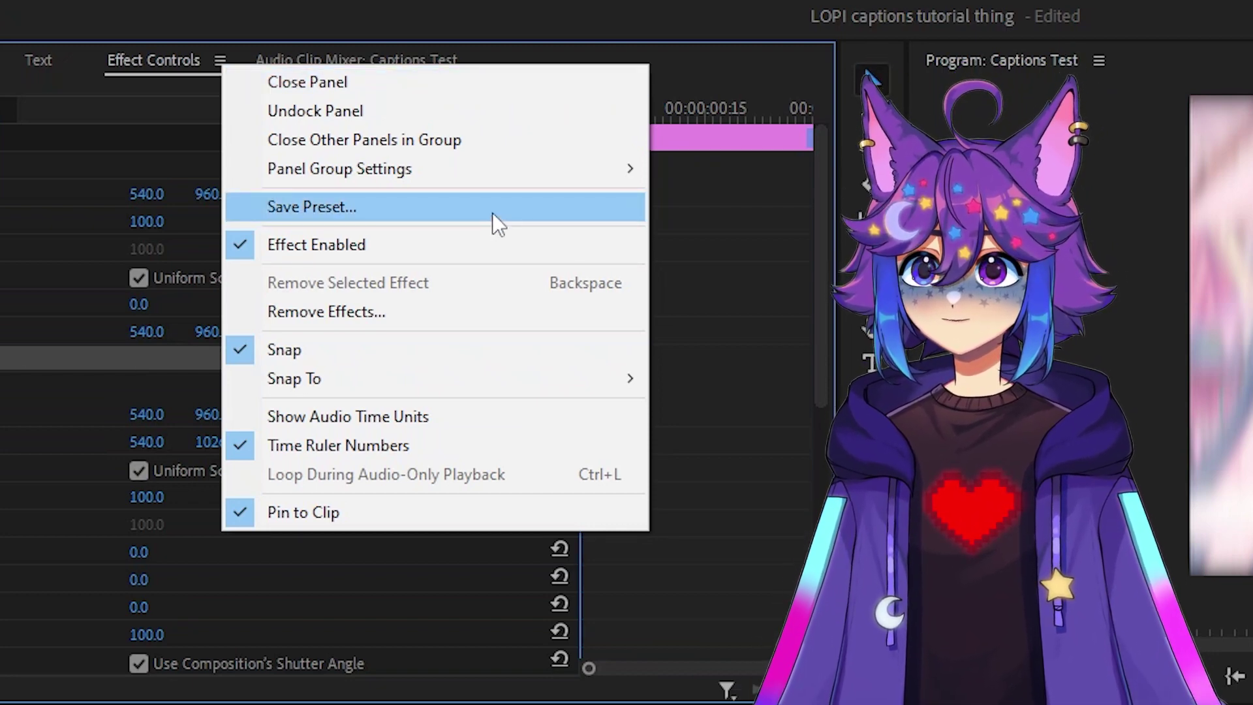
{"action": "left_click", "coordinate": [491, 213]}
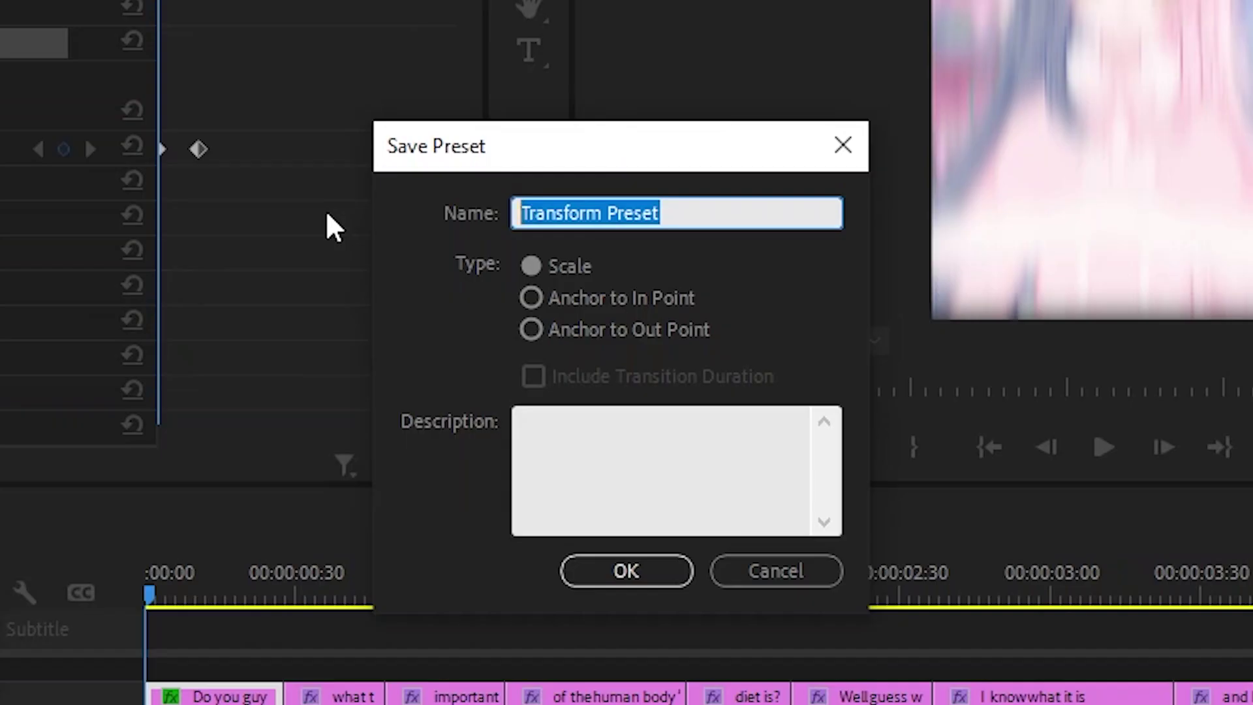
{"action": "type", "text": "Text Tutorial Transition"}
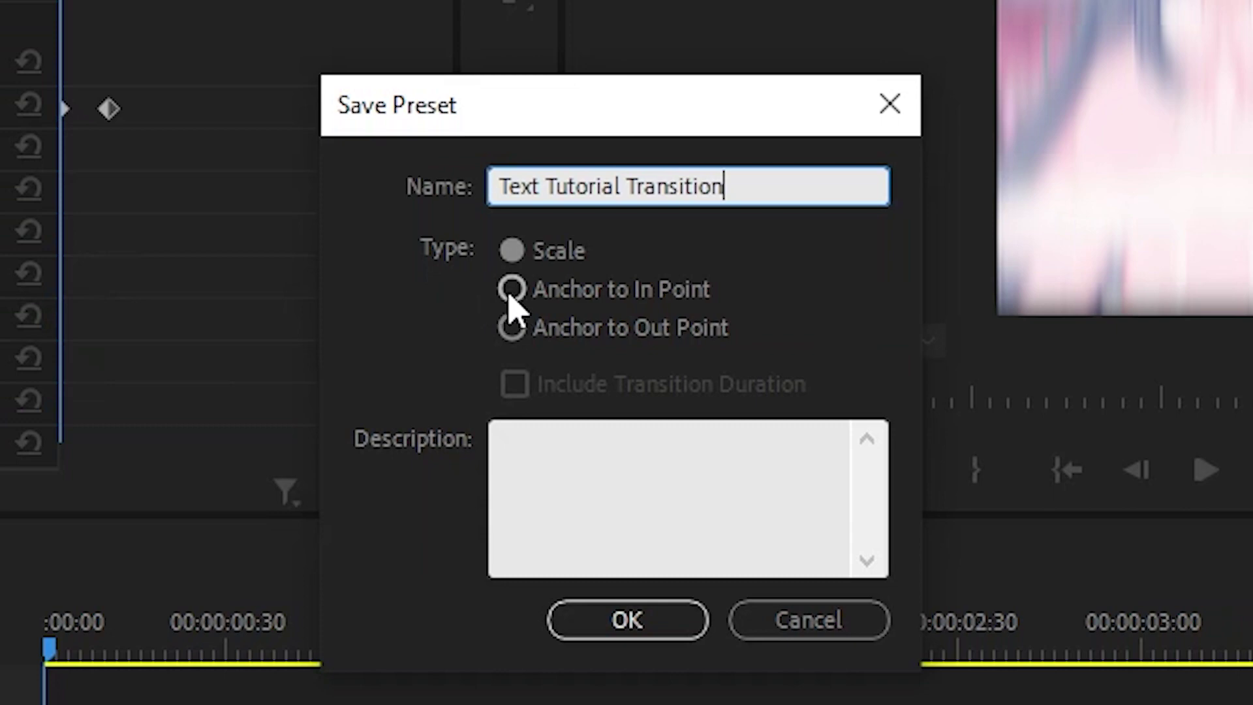
{"action": "left_click", "coordinate": [509, 293]}
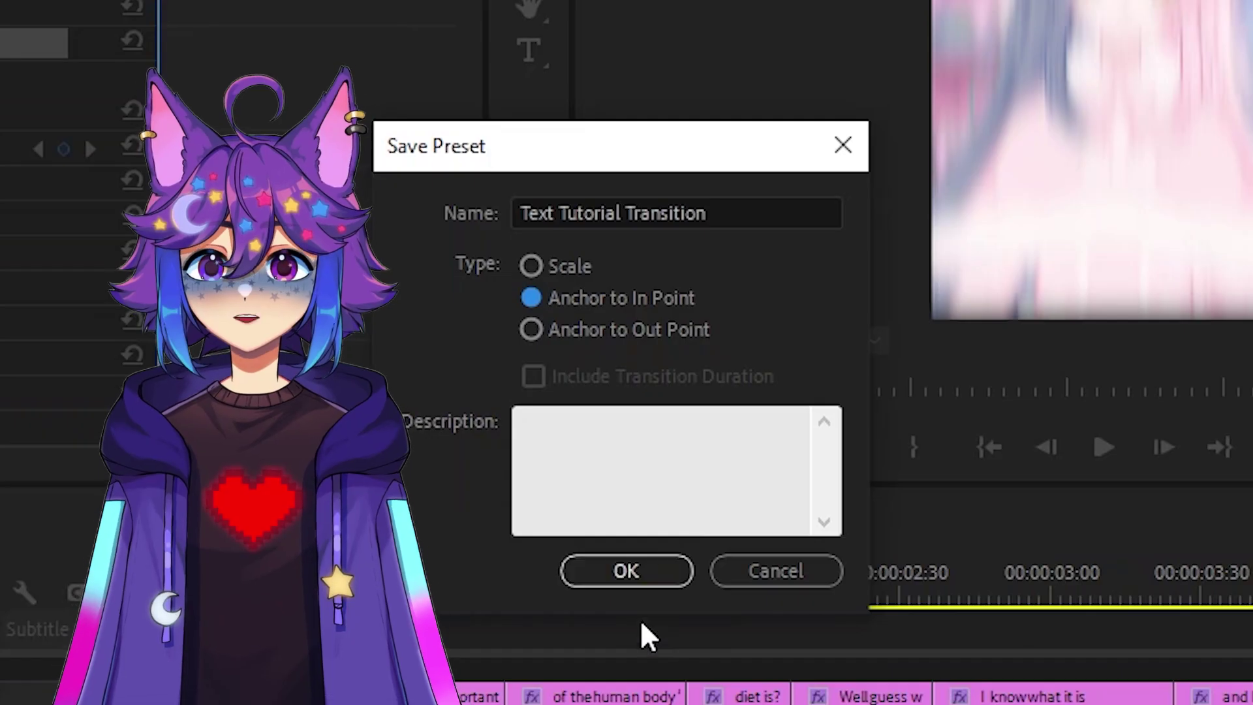
- Confirm the preset, apply Text Tutorial Transition to the 'what the most' caption, and play back
{"action": "left_click", "coordinate": [625, 571]}
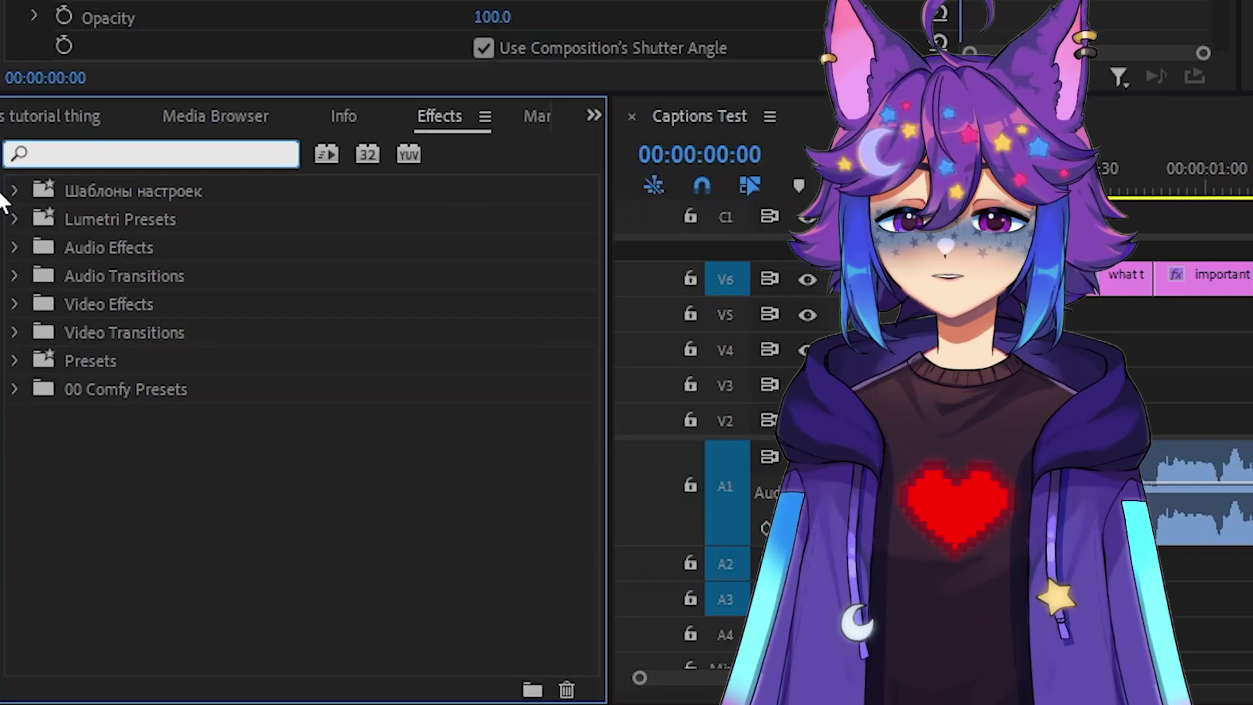
{"action": "type", "text": "text tuto"}
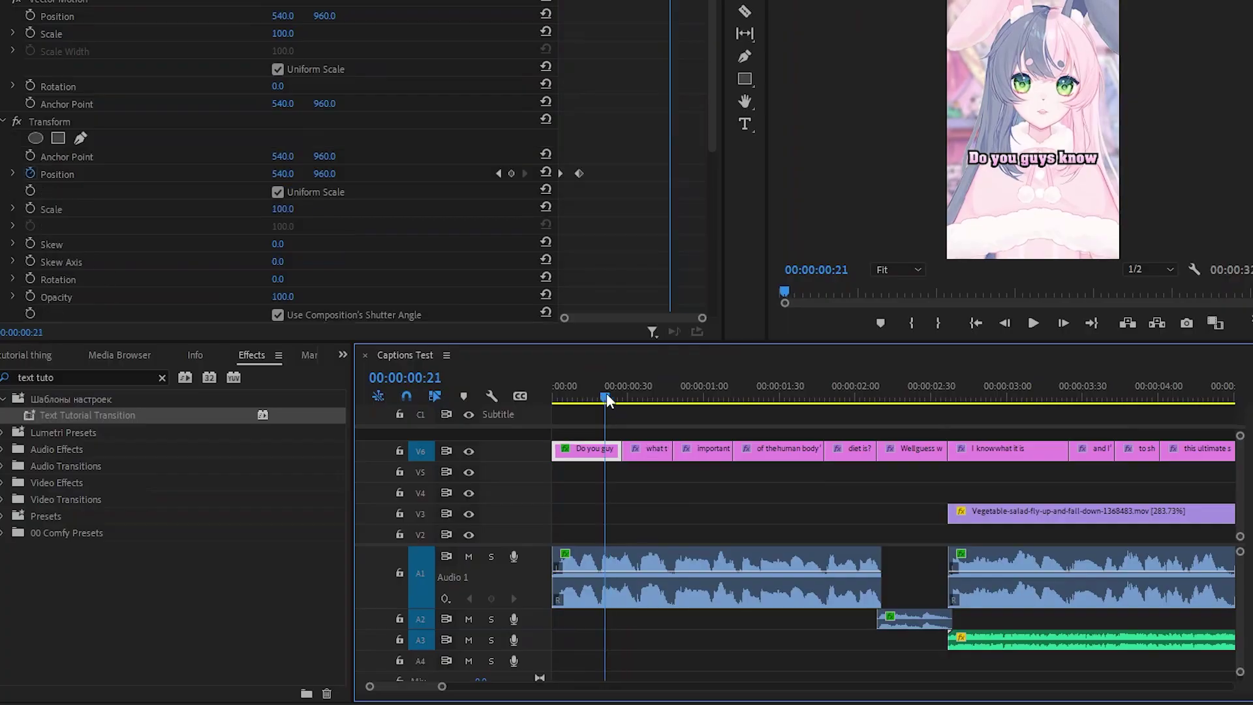
{"action": "left_click_drag", "start_coordinate": [605, 393], "coordinate": [634, 400]}
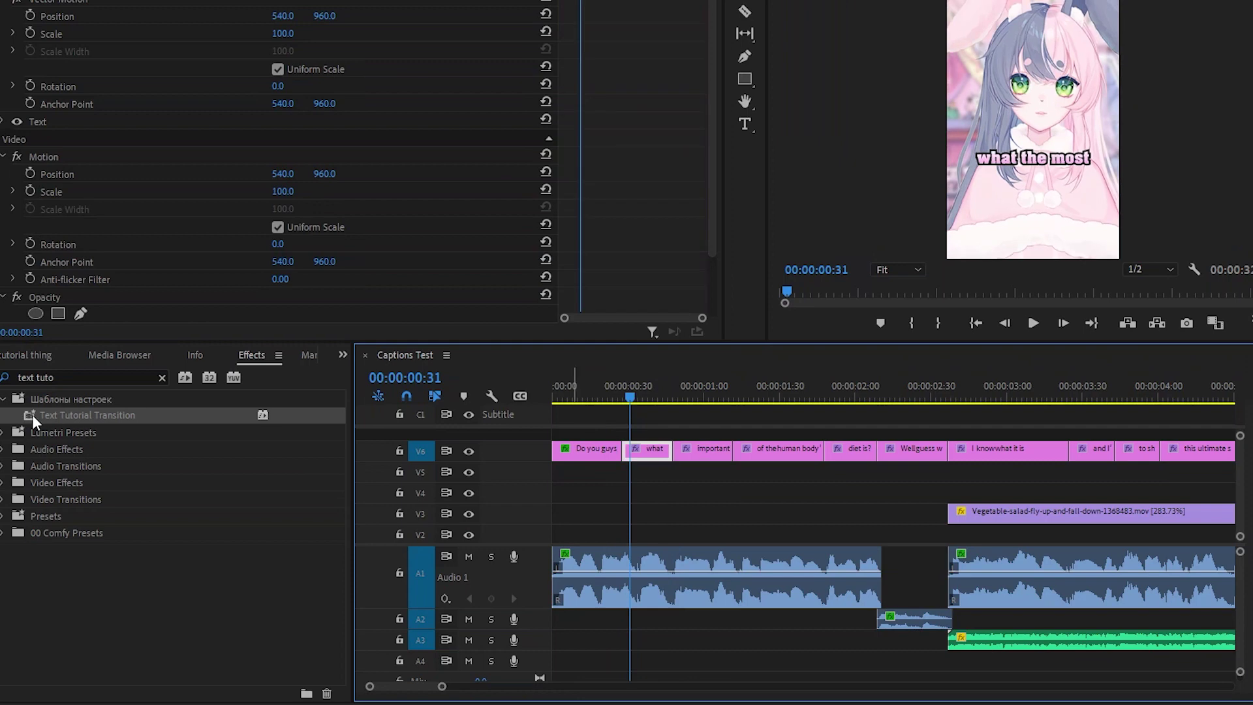
{"action": "left_click_drag", "start_coordinate": [26, 416], "coordinate": [634, 451]}
{"action": "left_click", "coordinate": [608, 390]}
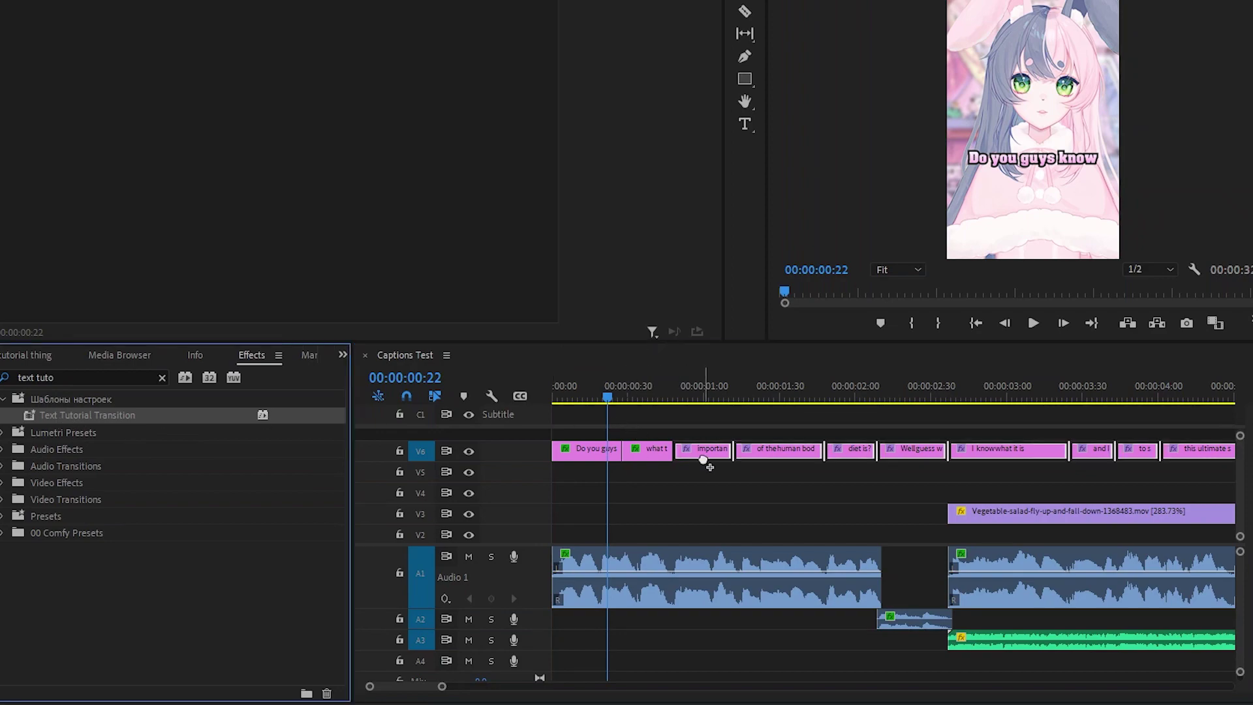
{"action": "key", "text": "space"}
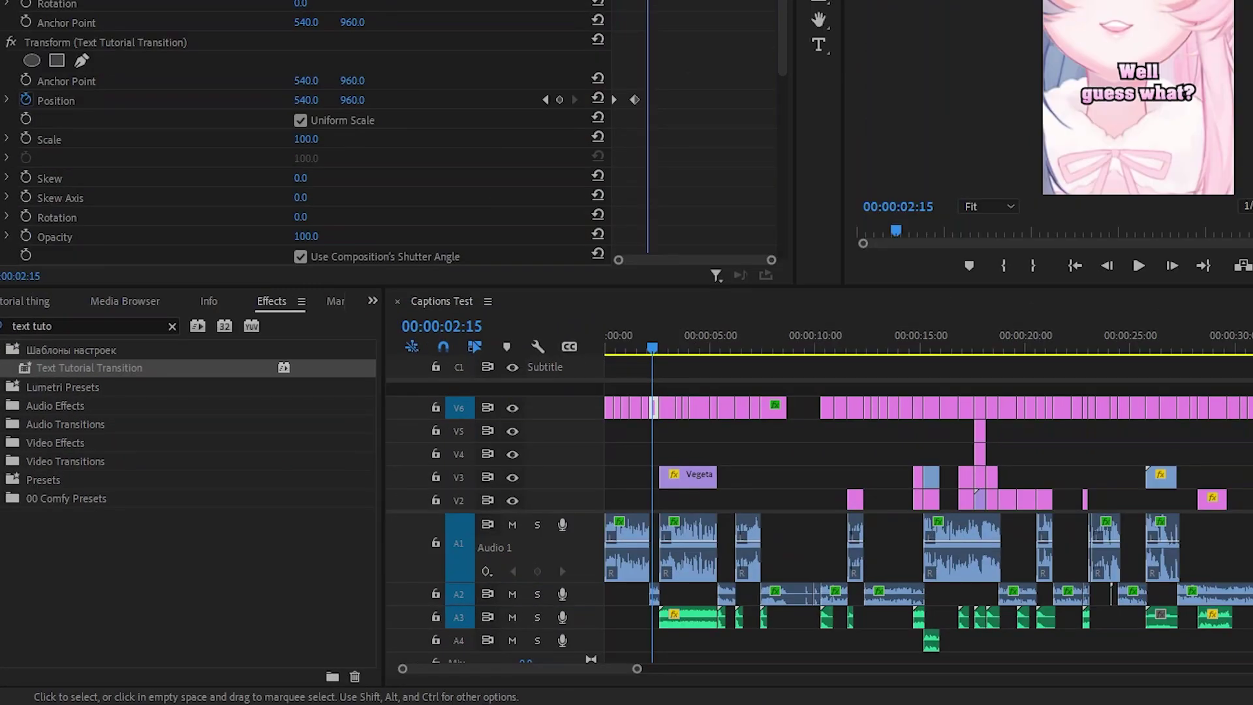
- Deselect the caption clips in the timeline
{"action": "left_click", "coordinate": [415, 415]}
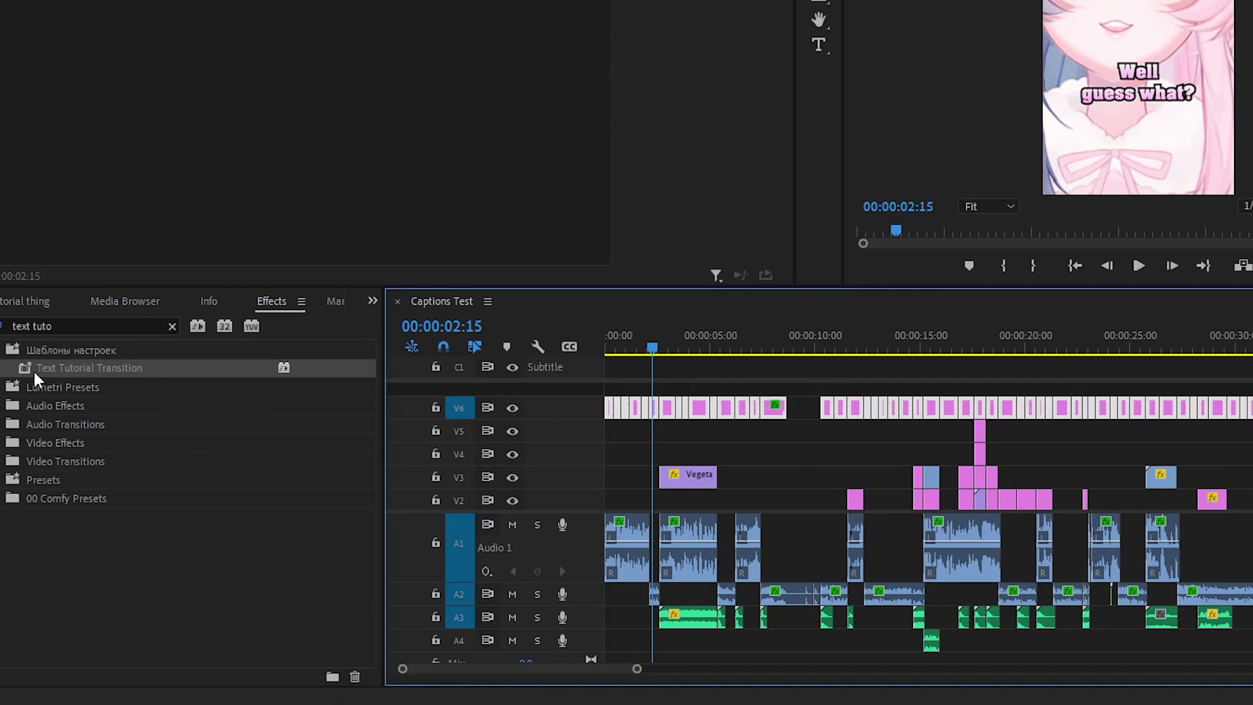